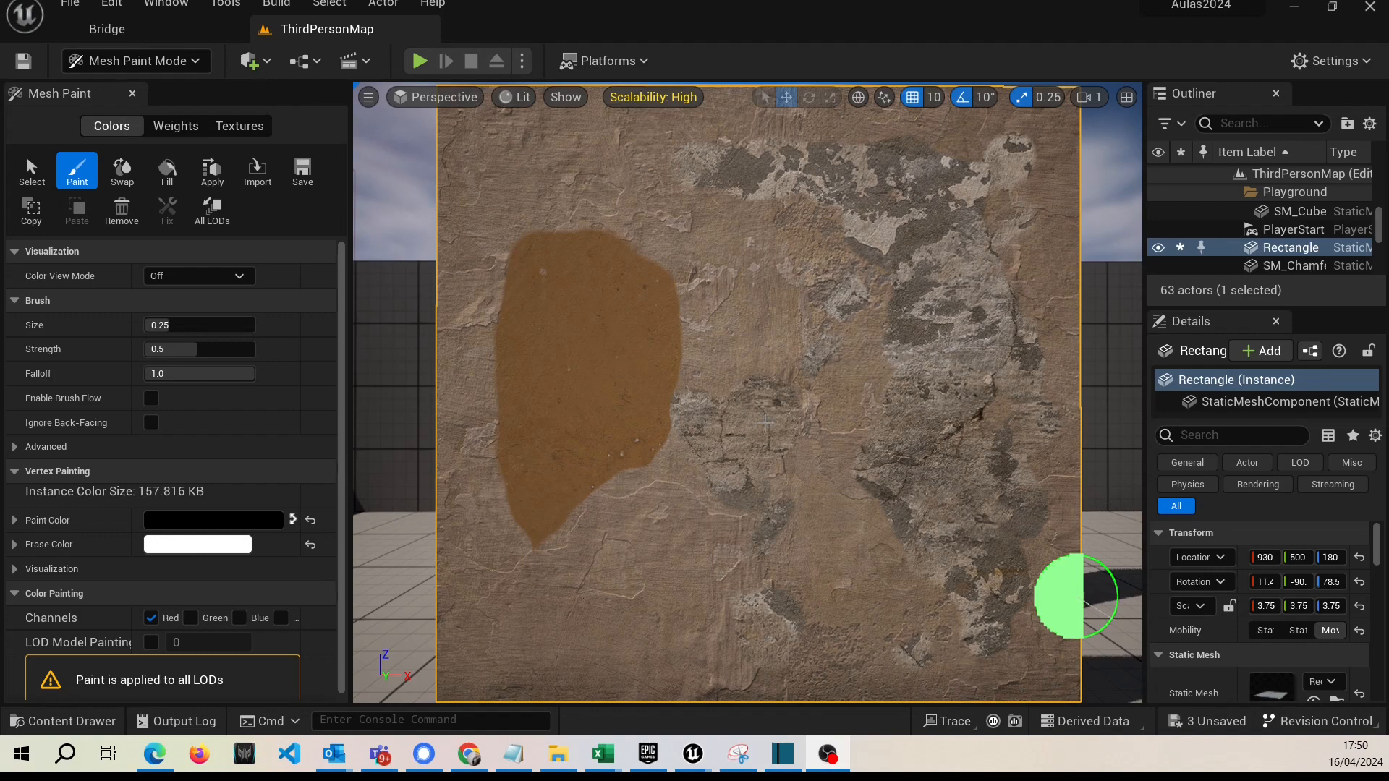
Paint black on the Red vertex channel across the middle of the wall beside the brown patch to reveal grey concrete.
right_click_drag(767, 423, 803, 452)
mouse_move(739, 396)
right_mouse_down()
mouse_move(726, 397)
mouse_move(774, 411)
right_mouse_up()
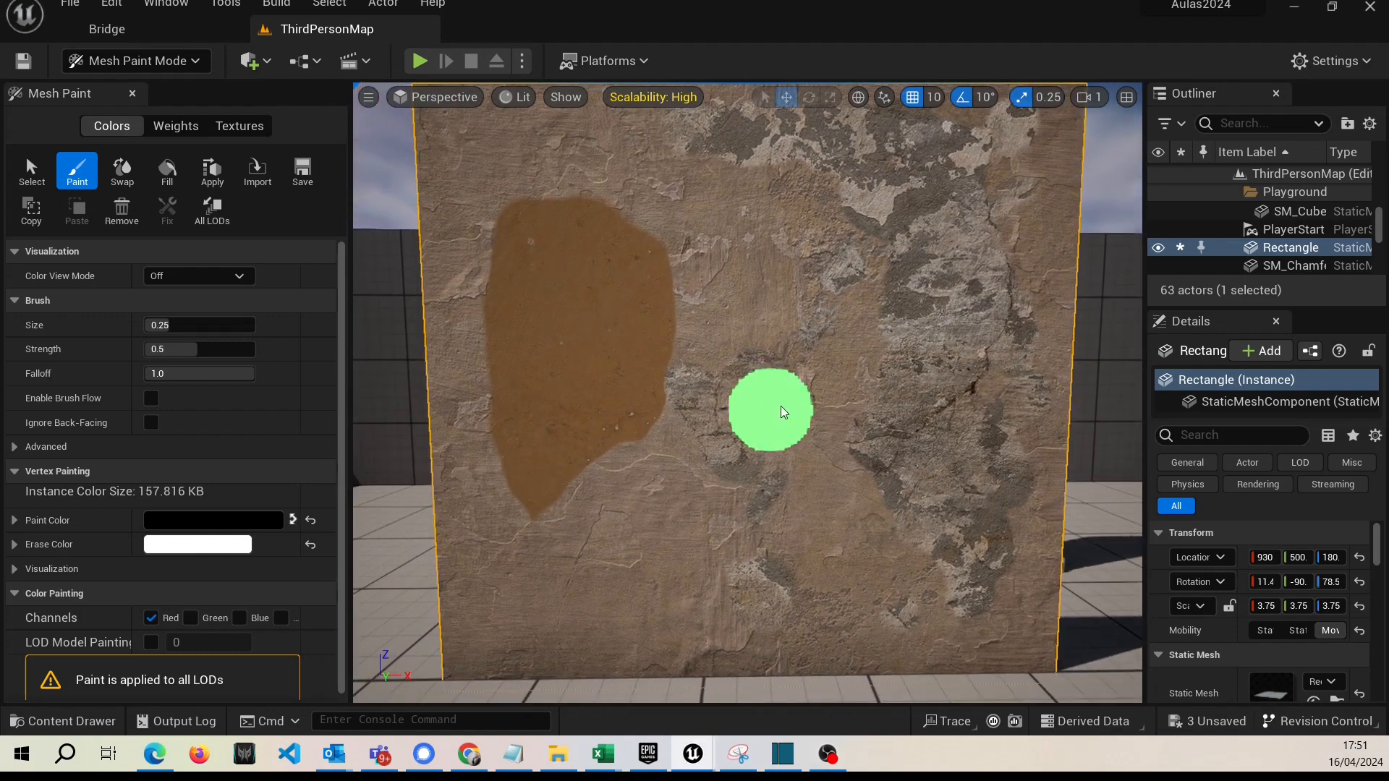
mouse_move(780, 413)
left_mouse_down()
mouse_move(767, 315)
mouse_move(774, 363)
left_mouse_up()
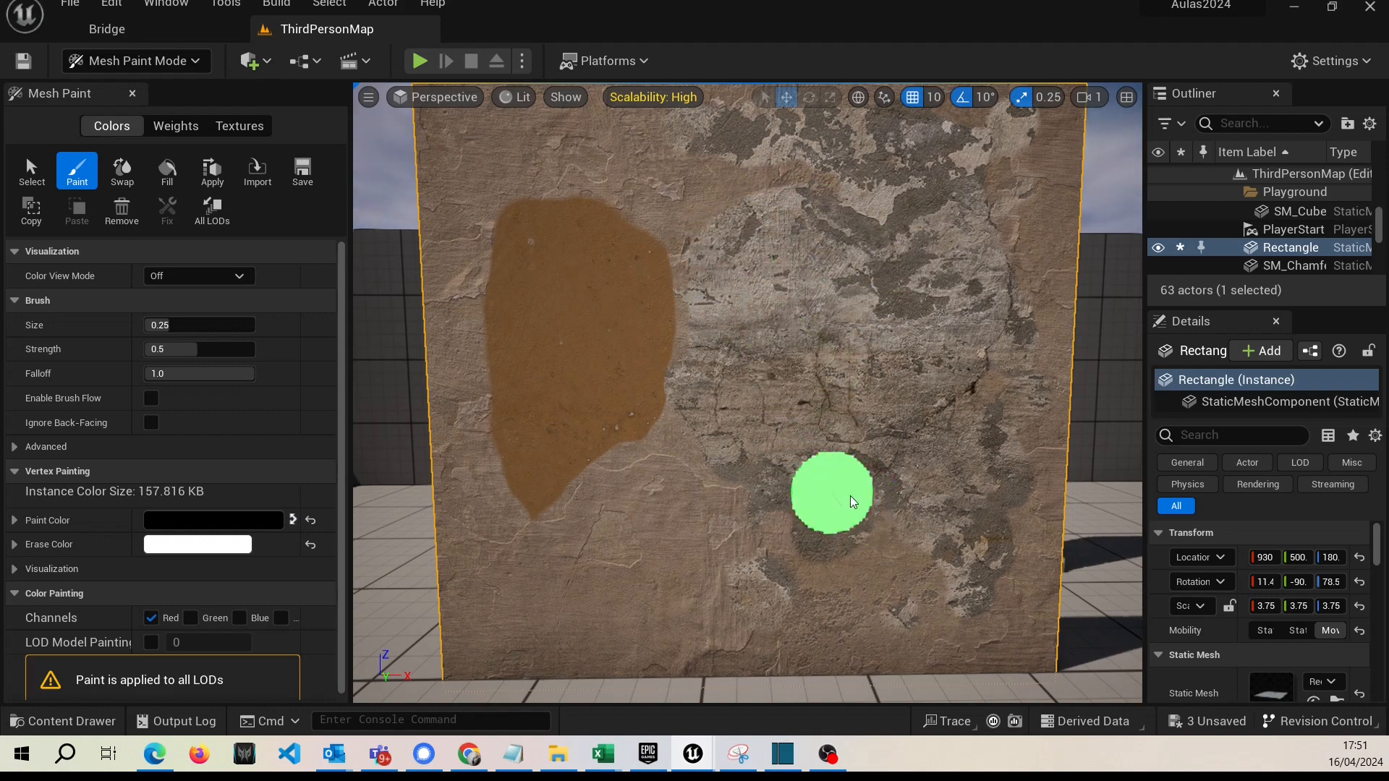
Paint only the Green channel with black, extending the brown patch across the middle of the wall.
left_click(151, 618)
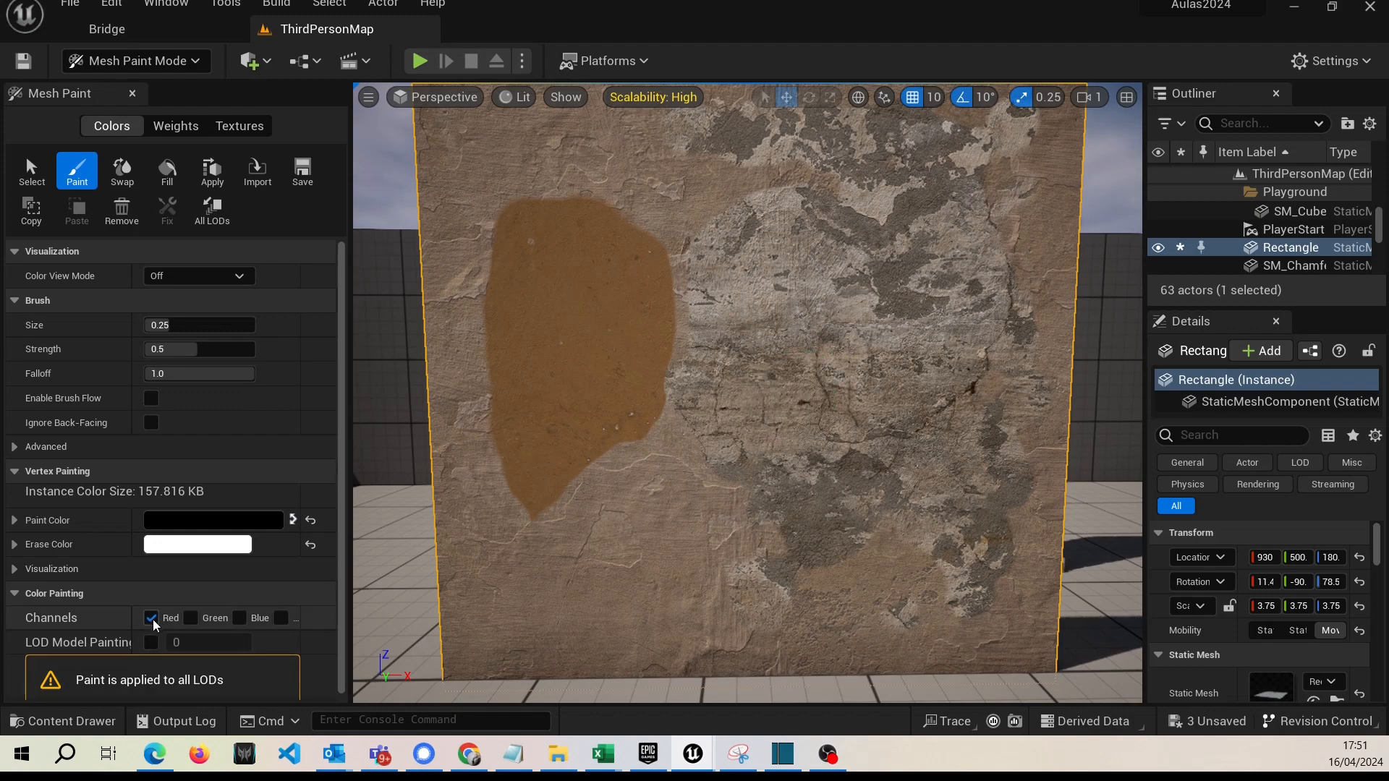
left_click(191, 618)
mouse_move(839, 420)
left_mouse_down()
mouse_move(818, 493)
mouse_move(716, 499)
mouse_move(641, 440)
mouse_move(670, 425)
mouse_move(762, 471)
mouse_move(797, 465)
mouse_move(790, 394)
mouse_move(868, 403)
left_mouse_up()
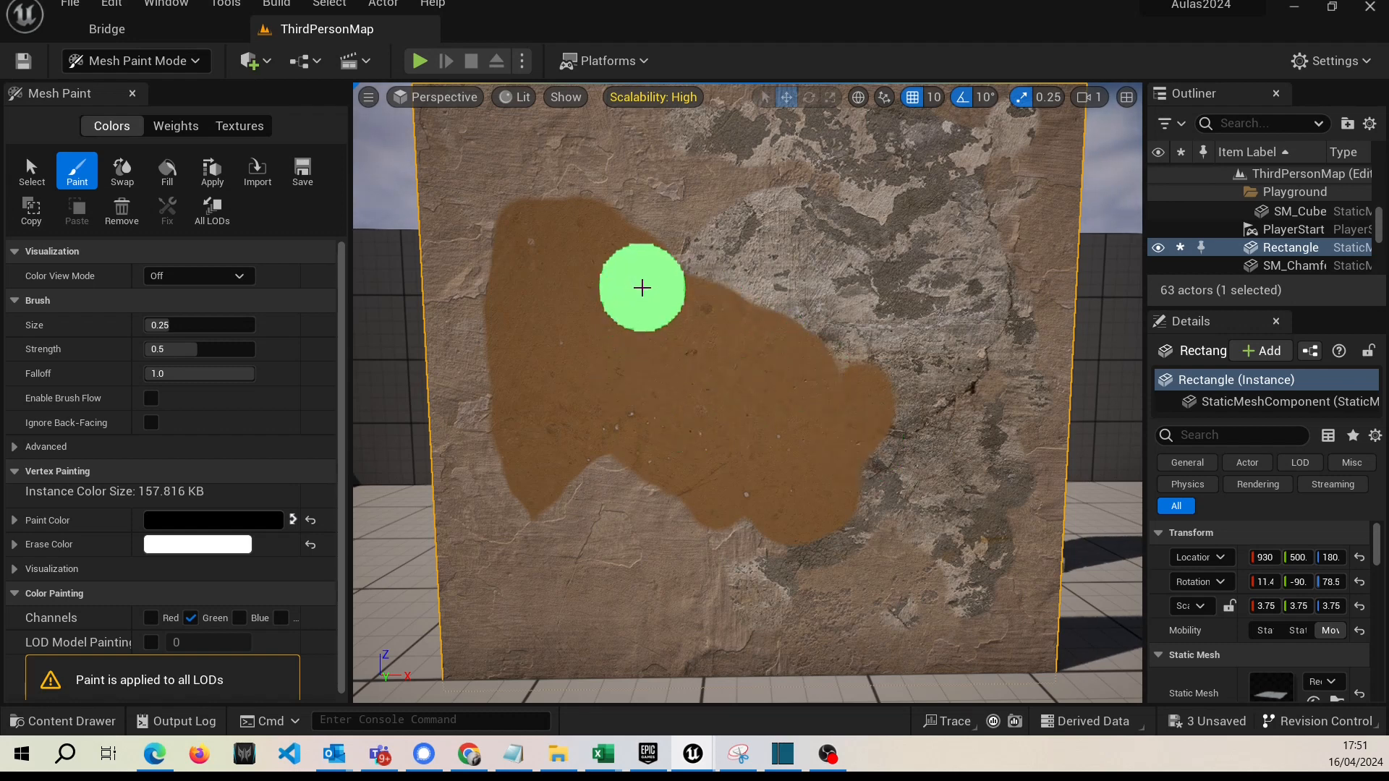
mouse_move(833, 330)
left_mouse_down()
mouse_move(856, 463)
mouse_move(662, 508)
mouse_move(603, 463)
mouse_move(769, 546)
mouse_move(858, 490)
mouse_move(880, 379)
mouse_move(725, 285)
mouse_move(634, 258)
mouse_move(787, 284)
mouse_move(859, 361)
mouse_move(852, 388)
left_mouse_up()
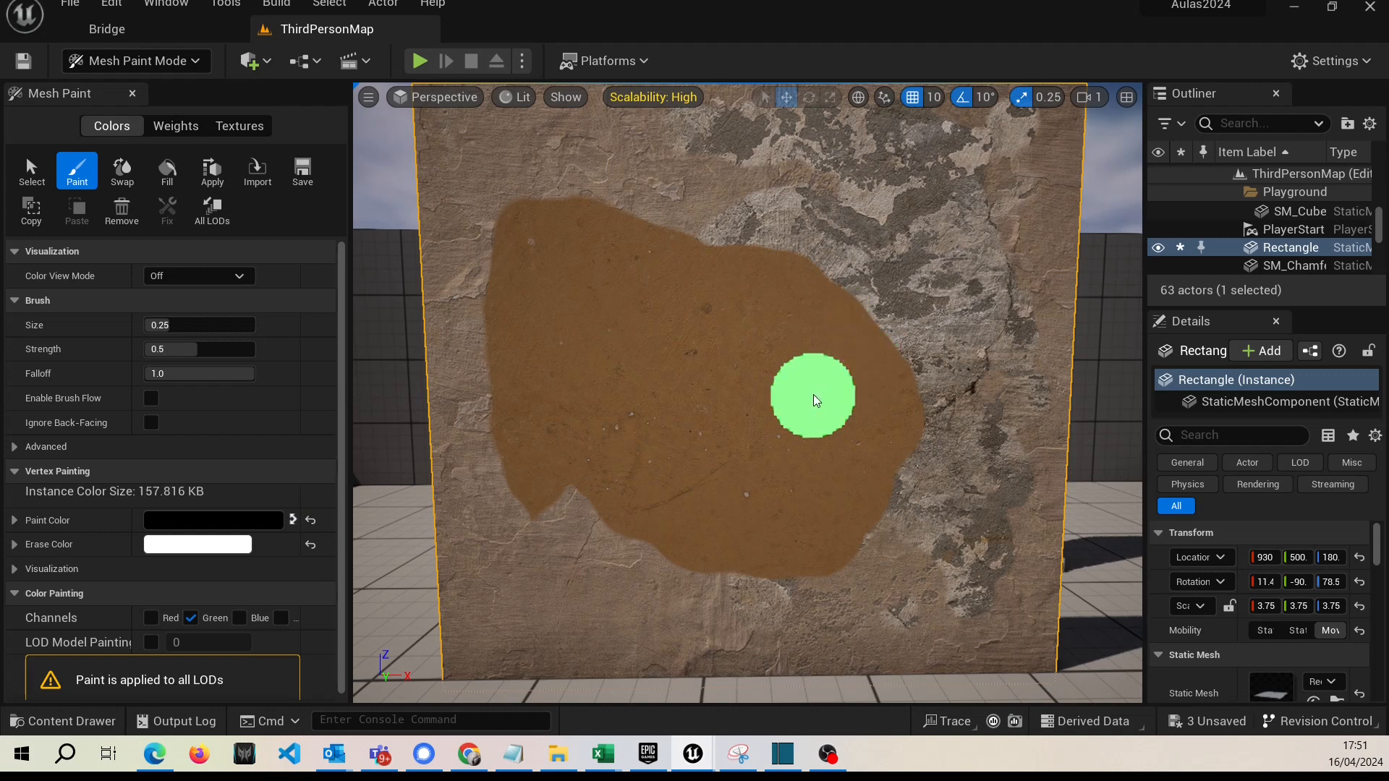
Swap the paint and erase colors and brush over the upper edge of the brown area.
left_click(293, 519)
mouse_move(873, 313)
left_mouse_down()
mouse_move(781, 272)
mouse_move(880, 455)
mouse_move(880, 424)
mouse_move(775, 332)
mouse_move(821, 561)
mouse_move(836, 405)
mouse_move(798, 402)
mouse_move(735, 564)
mouse_move(813, 427)
mouse_move(790, 554)
mouse_move(787, 469)
mouse_move(623, 601)
mouse_move(732, 533)
mouse_move(766, 397)
mouse_move(753, 248)
mouse_move(861, 232)
left_mouse_up()
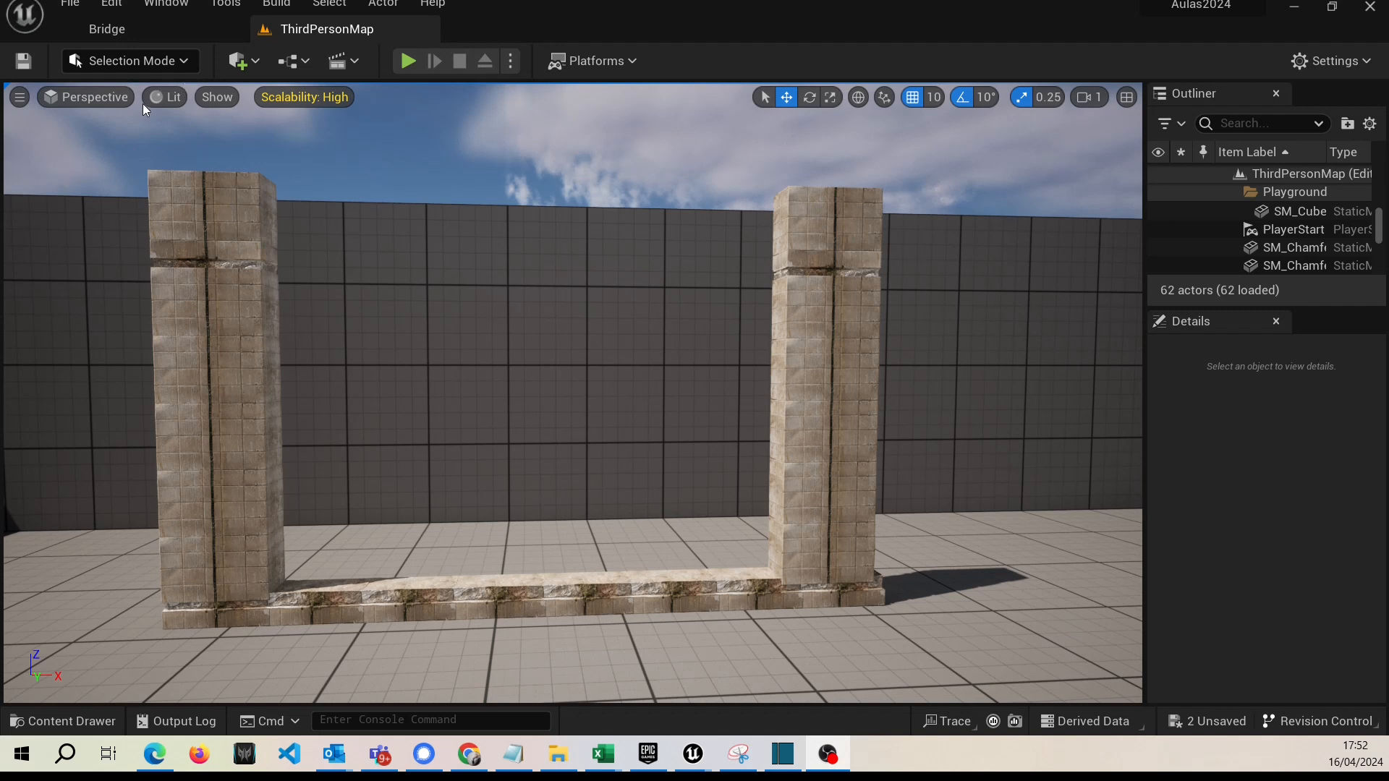
Search the plugin list for "modelin" to check that Modeling Tools Editor Mode is enabled, and close the list.
left_click(110, 7)
left_click(171, 288)
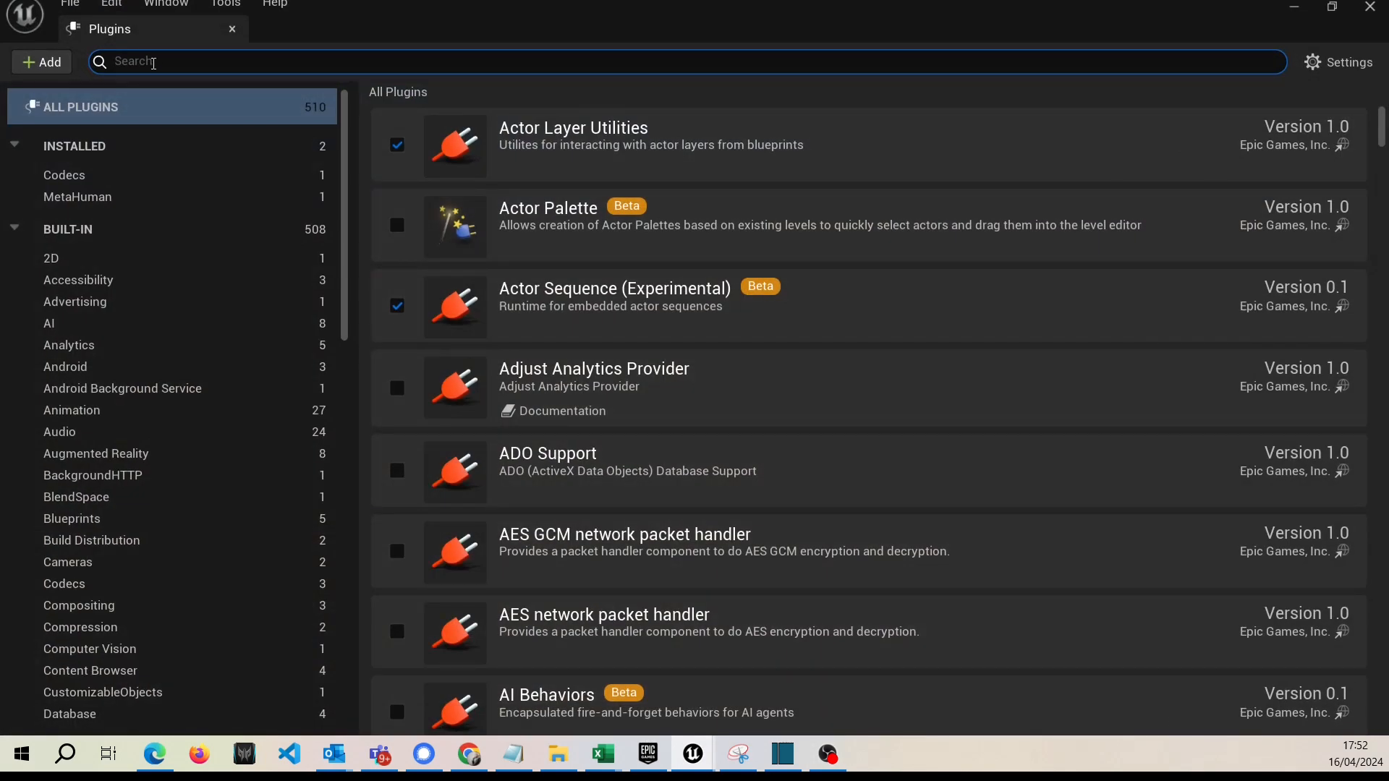
type("modelin")
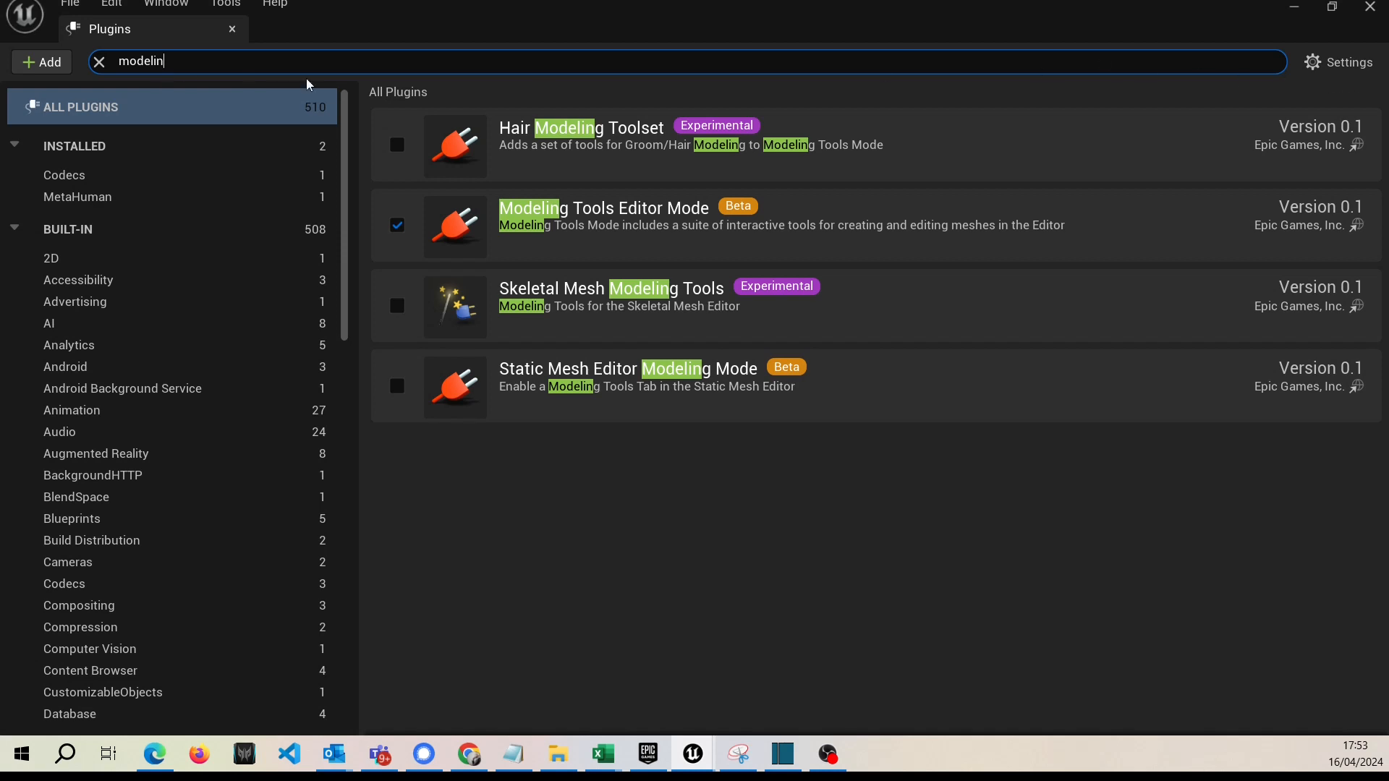
left_click(232, 29)
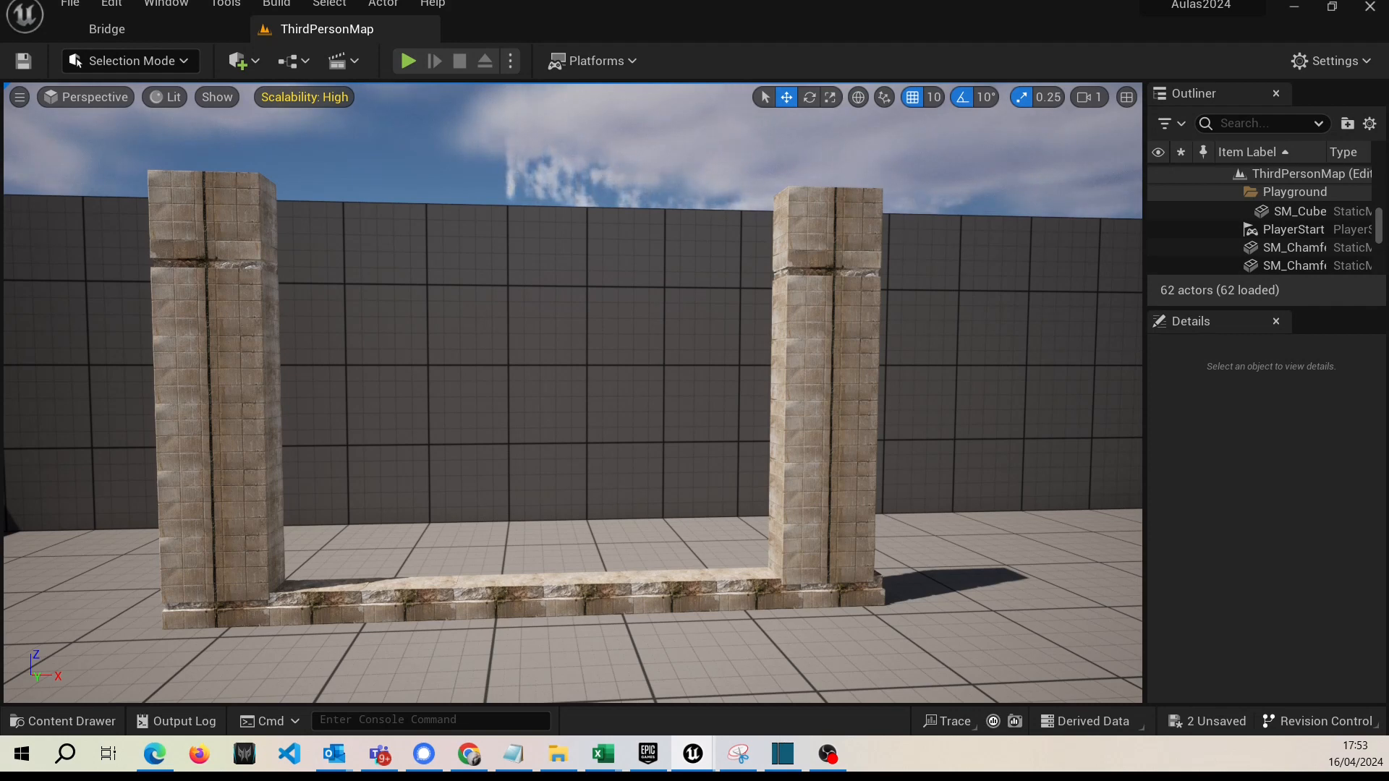
Close Bridge and frame the two stone pillars and their base in the level.
right_click_drag(424, 386, 411, 342)
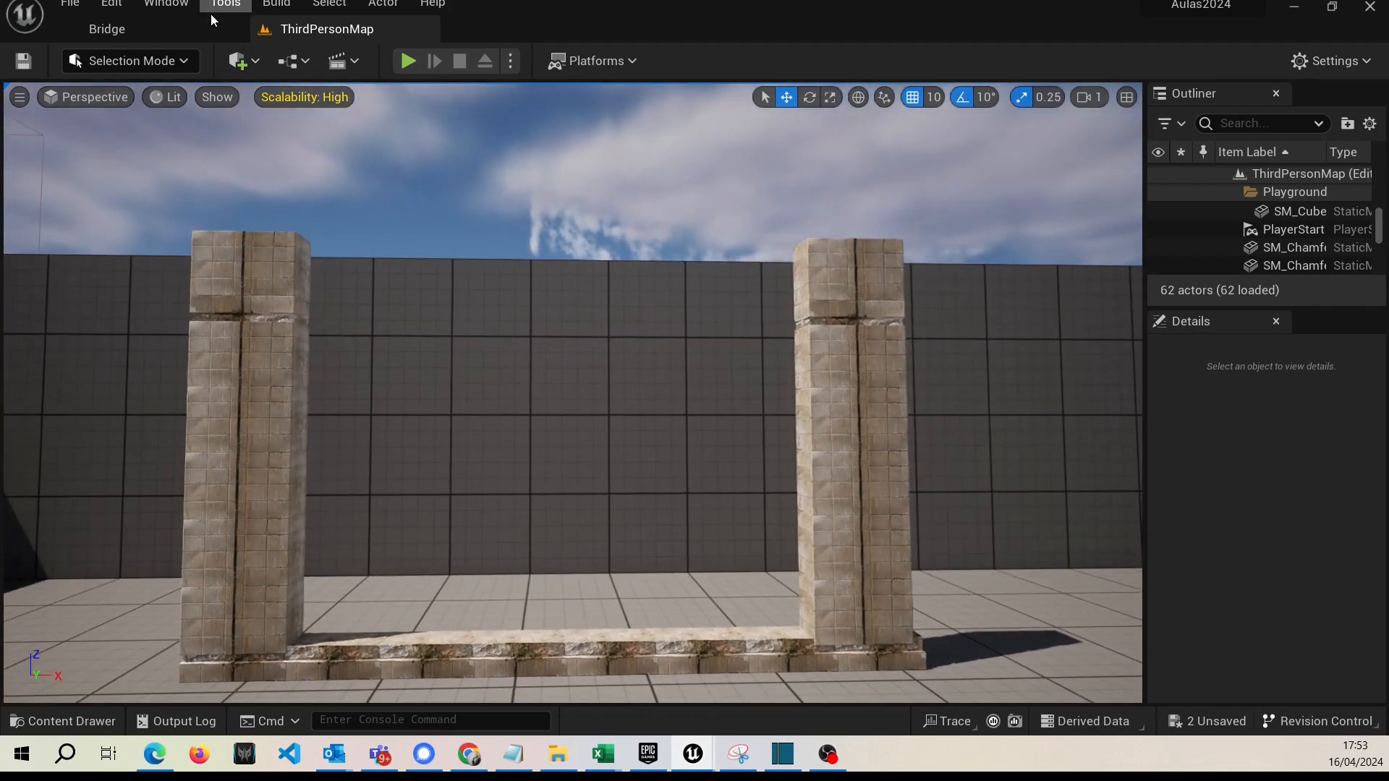
left_click(233, 29)
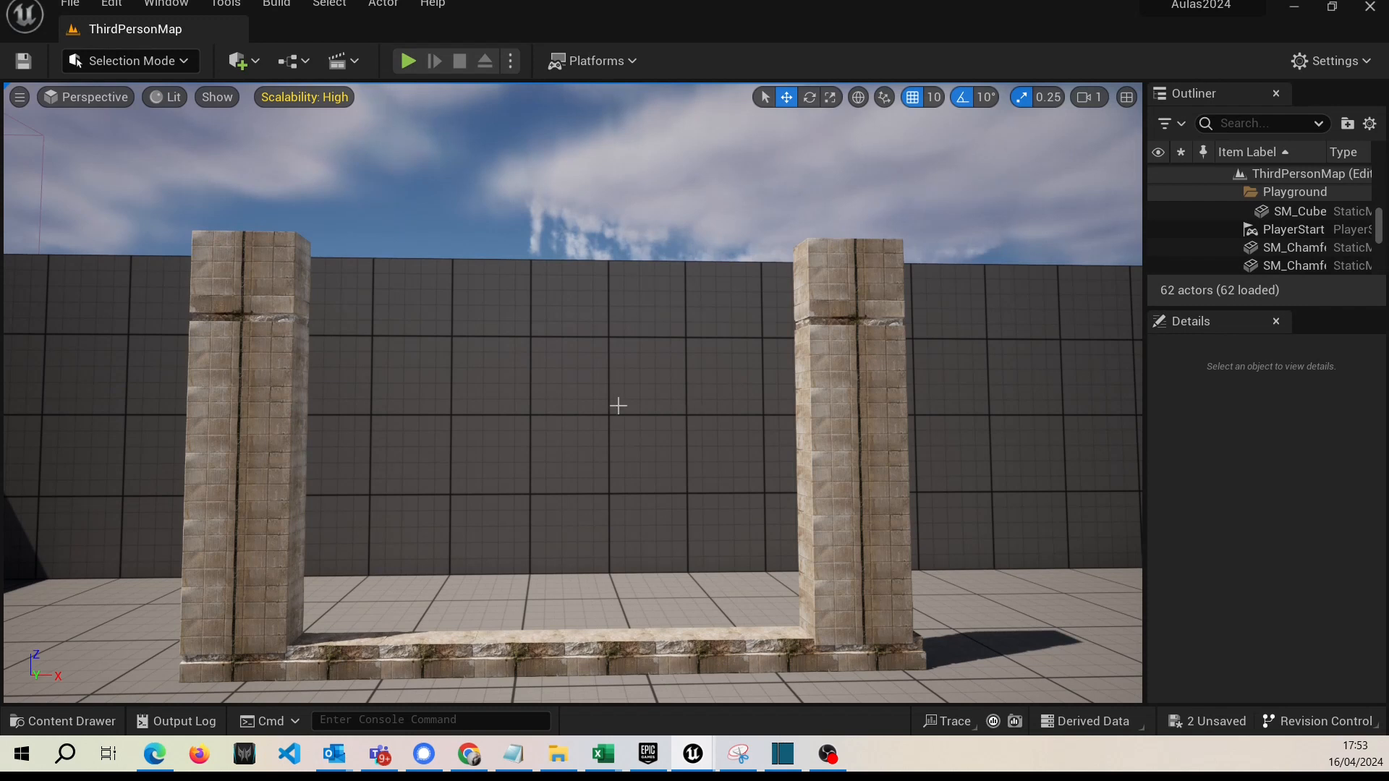
right_click_drag(605, 415, 602, 443)
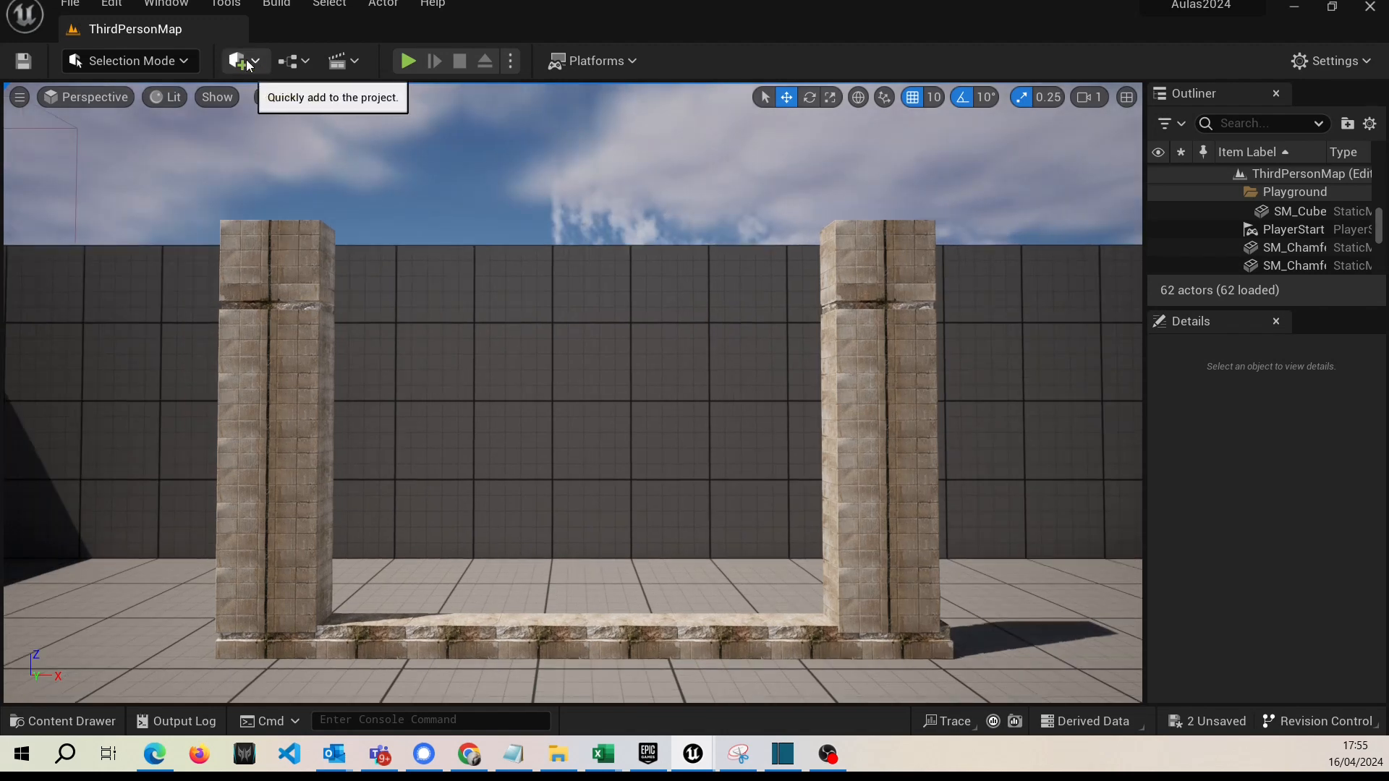
Open Quixel Bridge and show its Surfaces category.
left_click(255, 70)
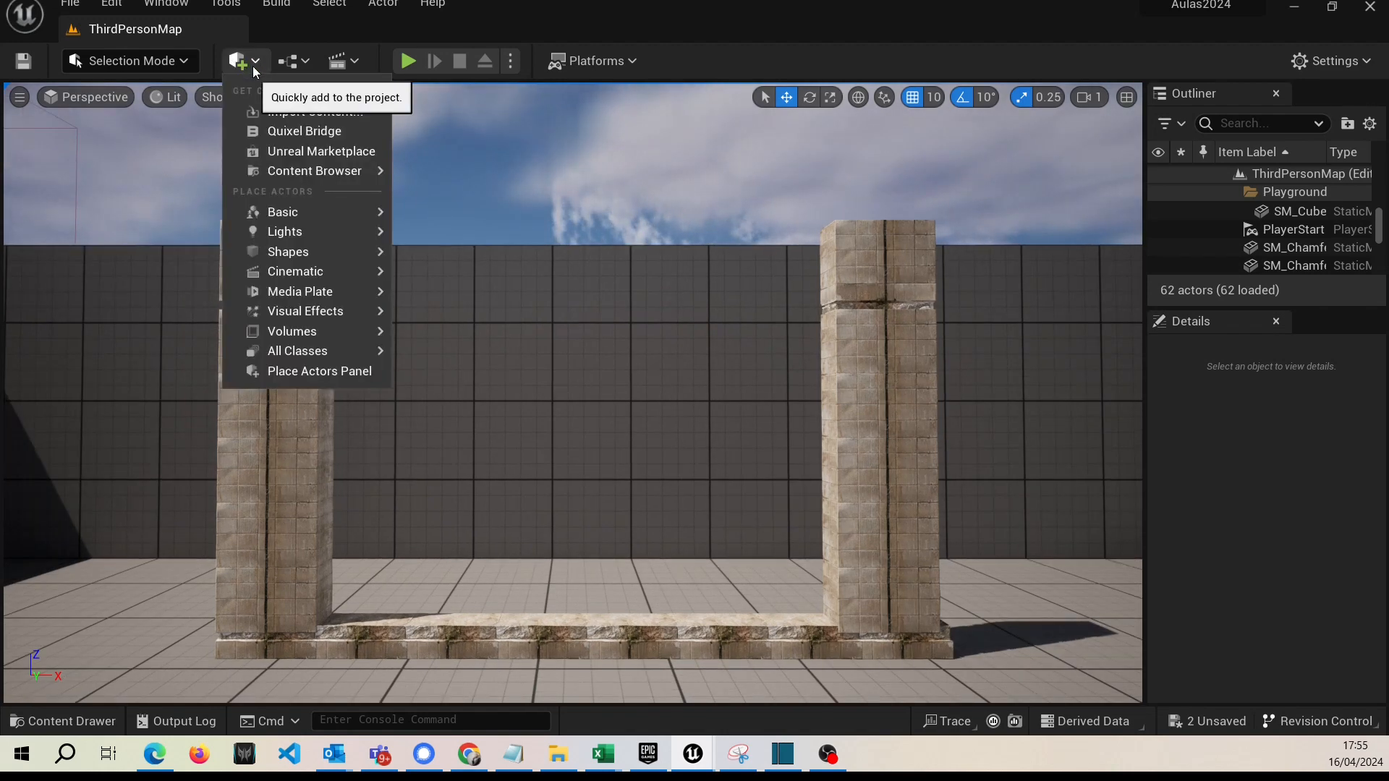
left_click(302, 136)
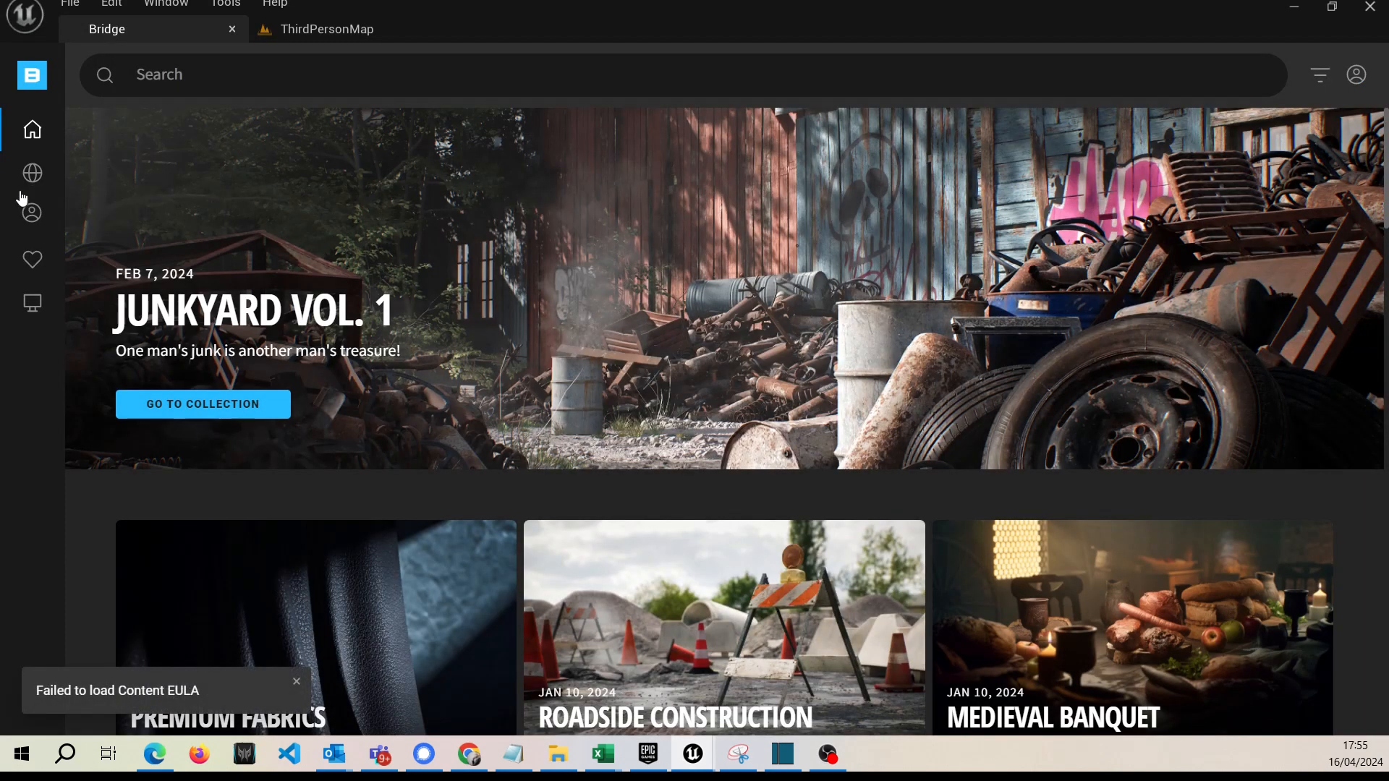
mouse_move(29, 132)
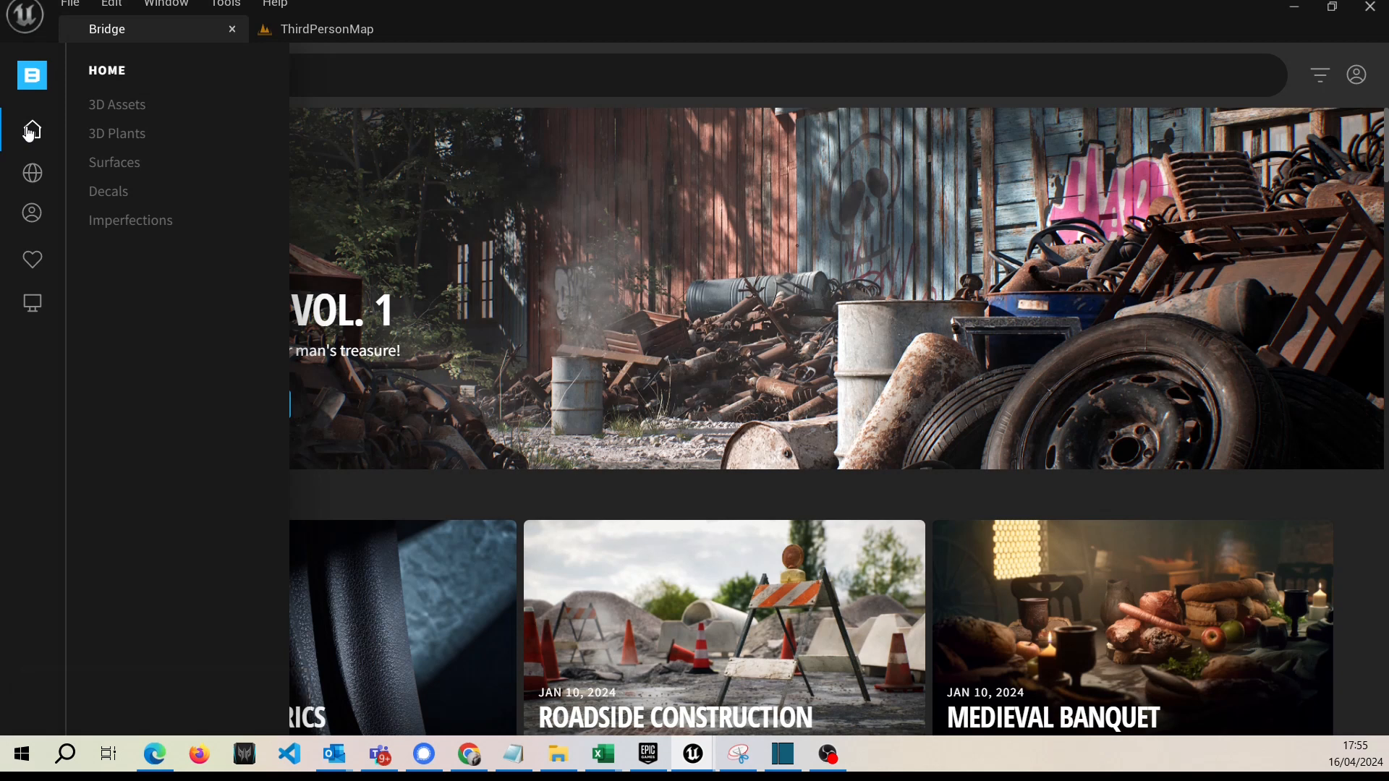
left_click(128, 172)
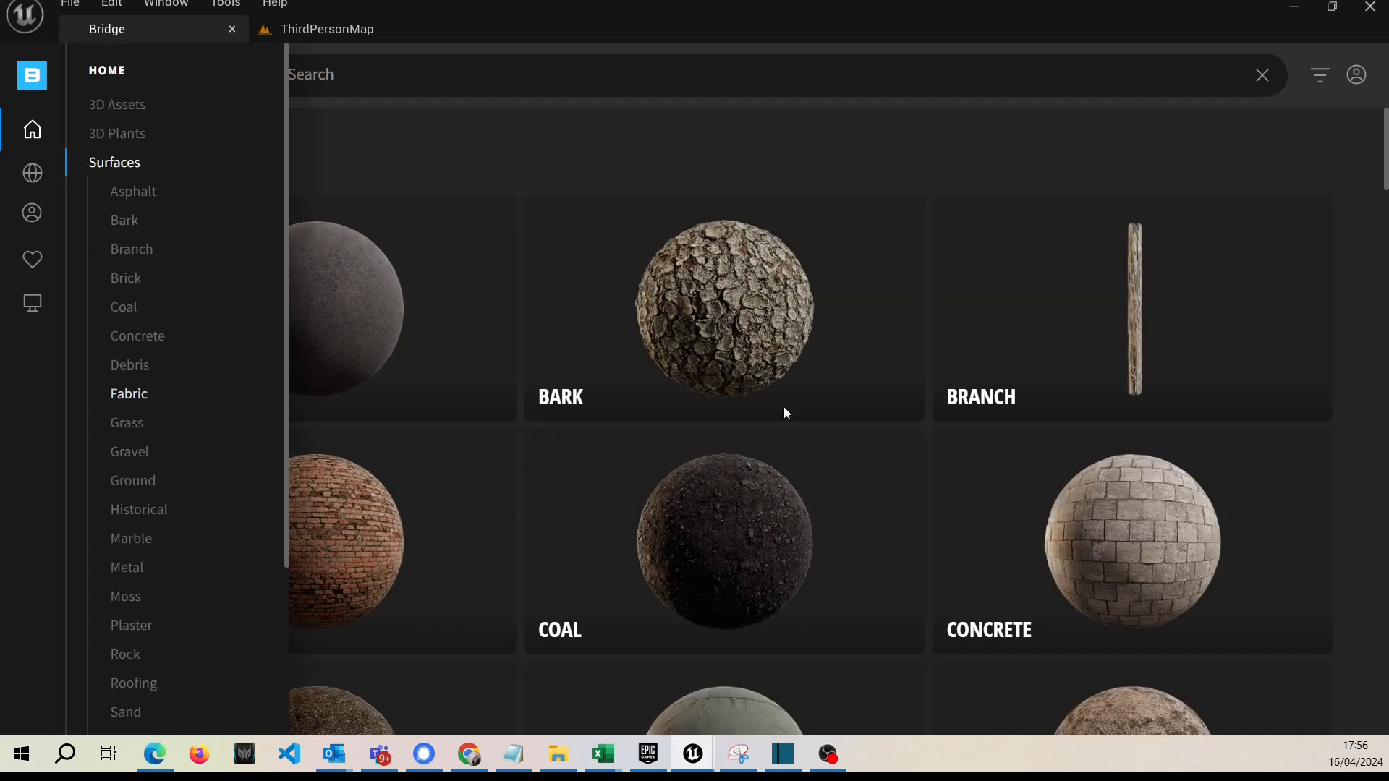
Look through the surface categories and open Concrete.
scroll(868, 455, "down", 1)
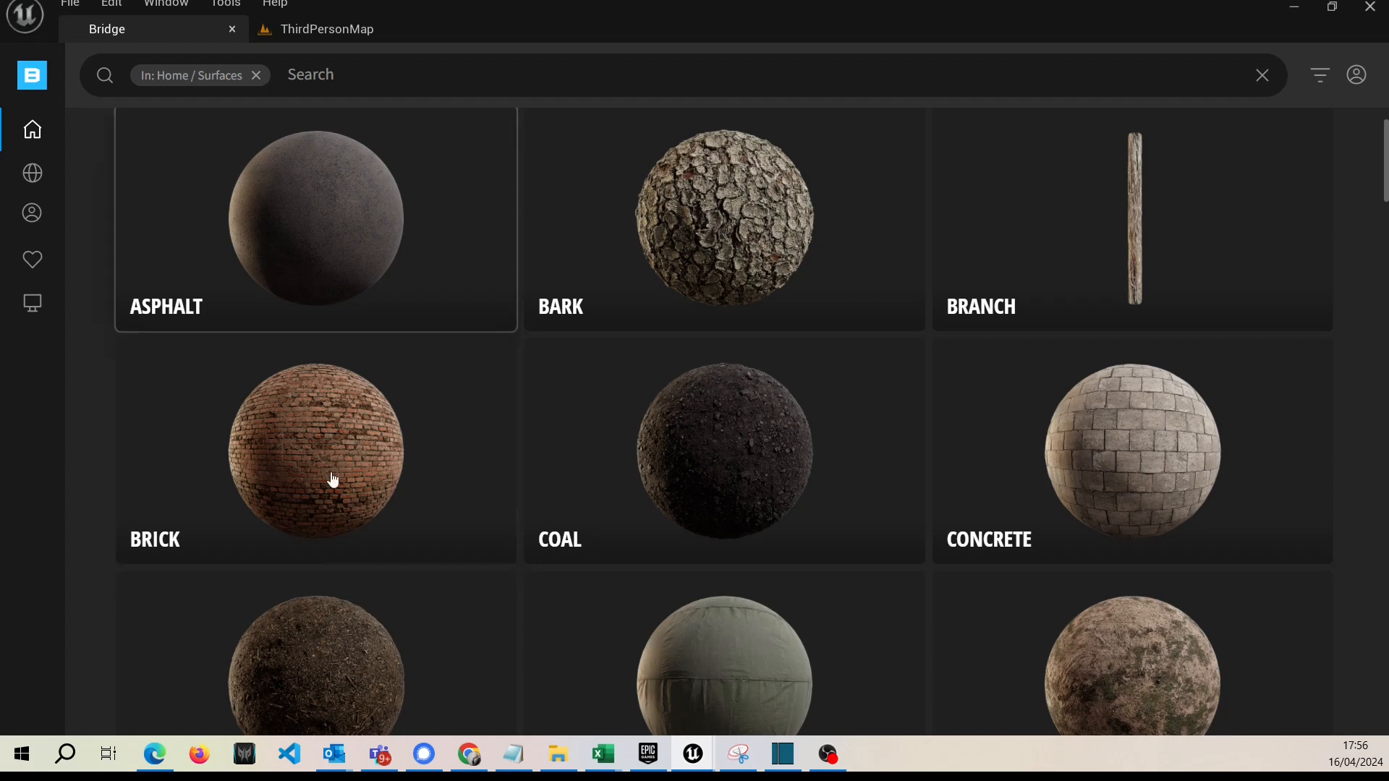
scroll(1096, 481, "down", 3)
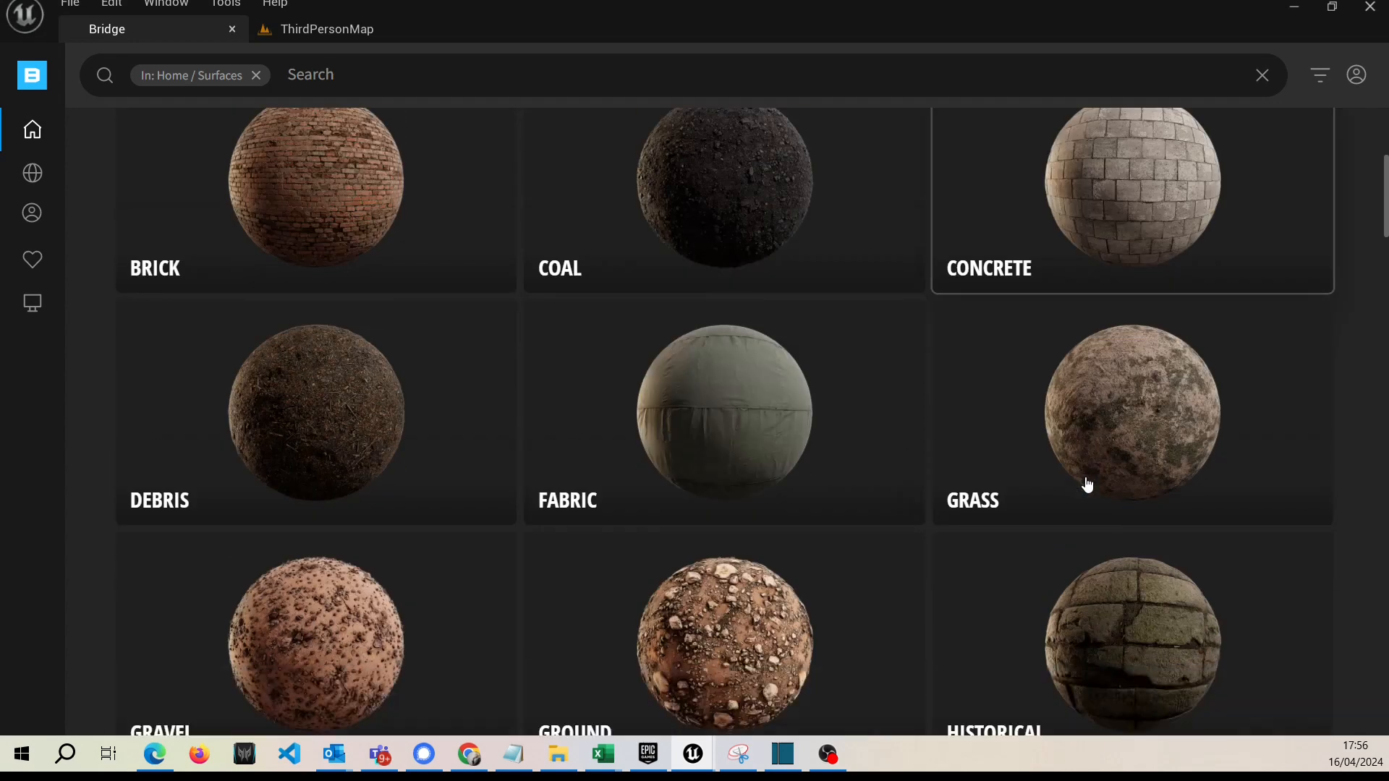
scroll(680, 466, "down", 2)
scroll(725, 488, "down", 1)
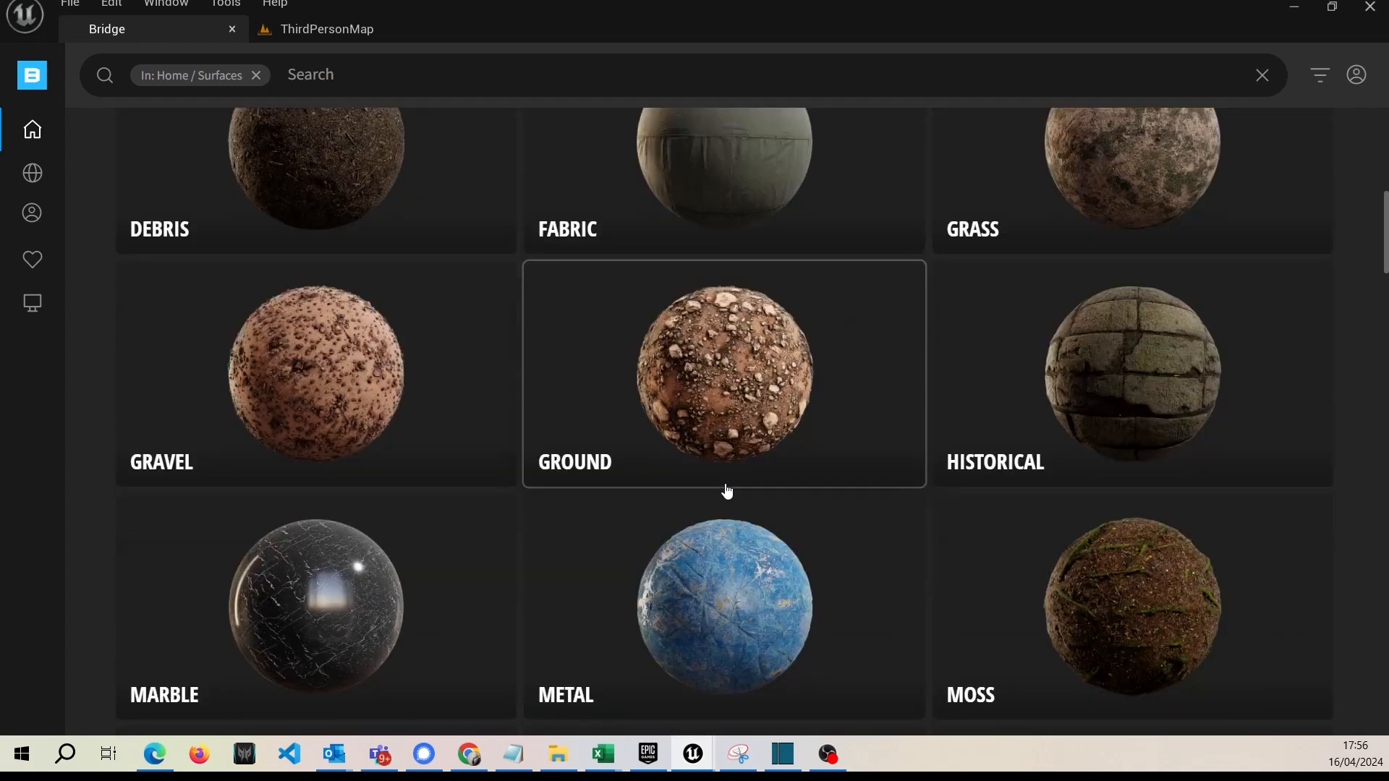
scroll(977, 420, "up", 2)
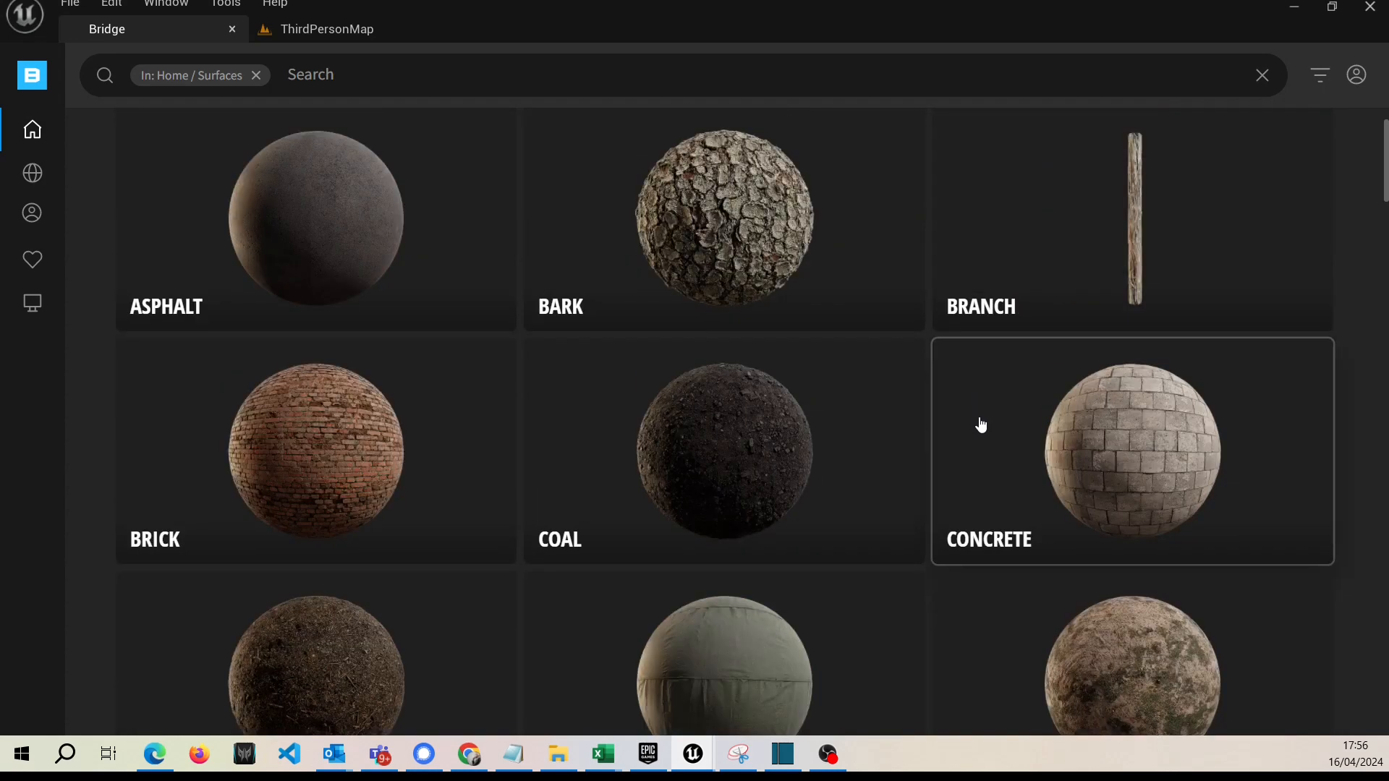
left_click(1157, 453)
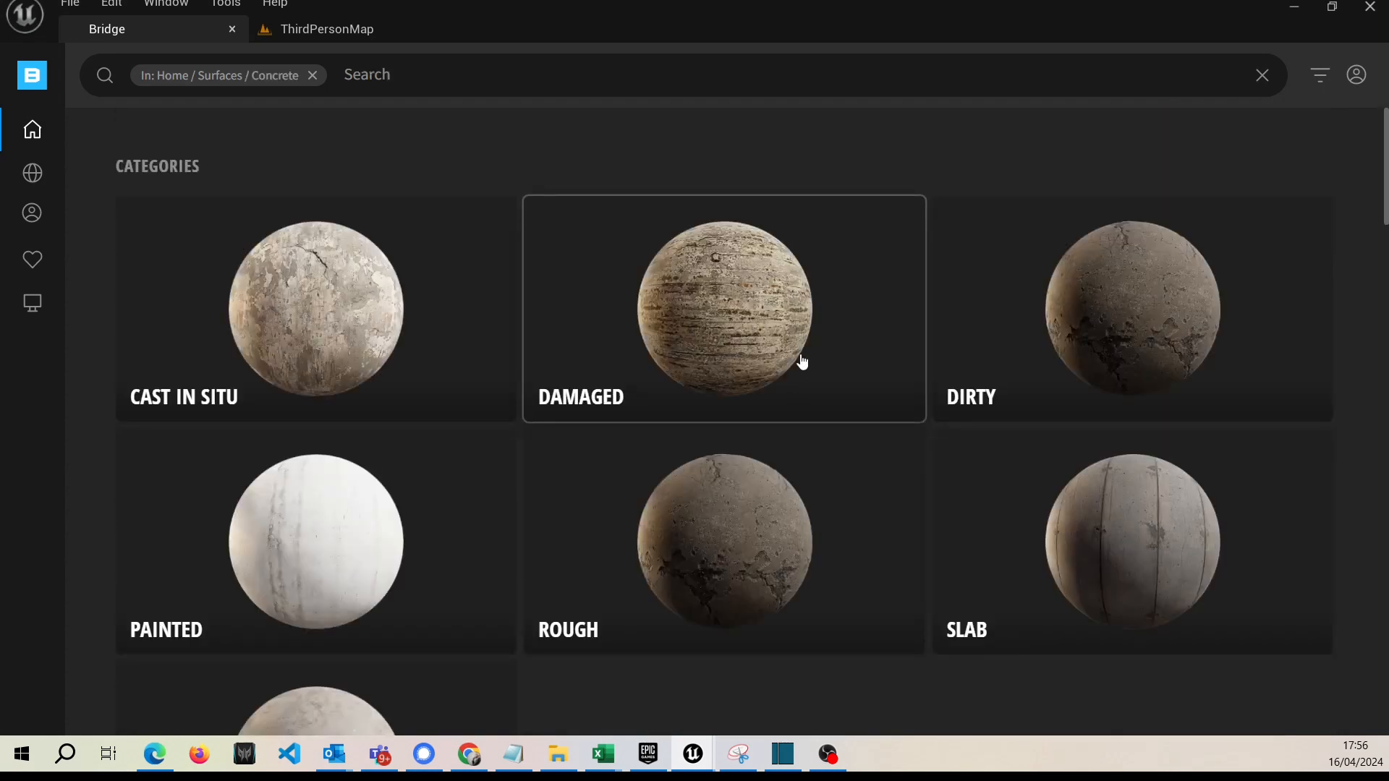
Browse the latest concrete assets and open the Plaster Wall surface.
scroll(801, 364, "down", 3)
scroll(798, 368, "down", 6)
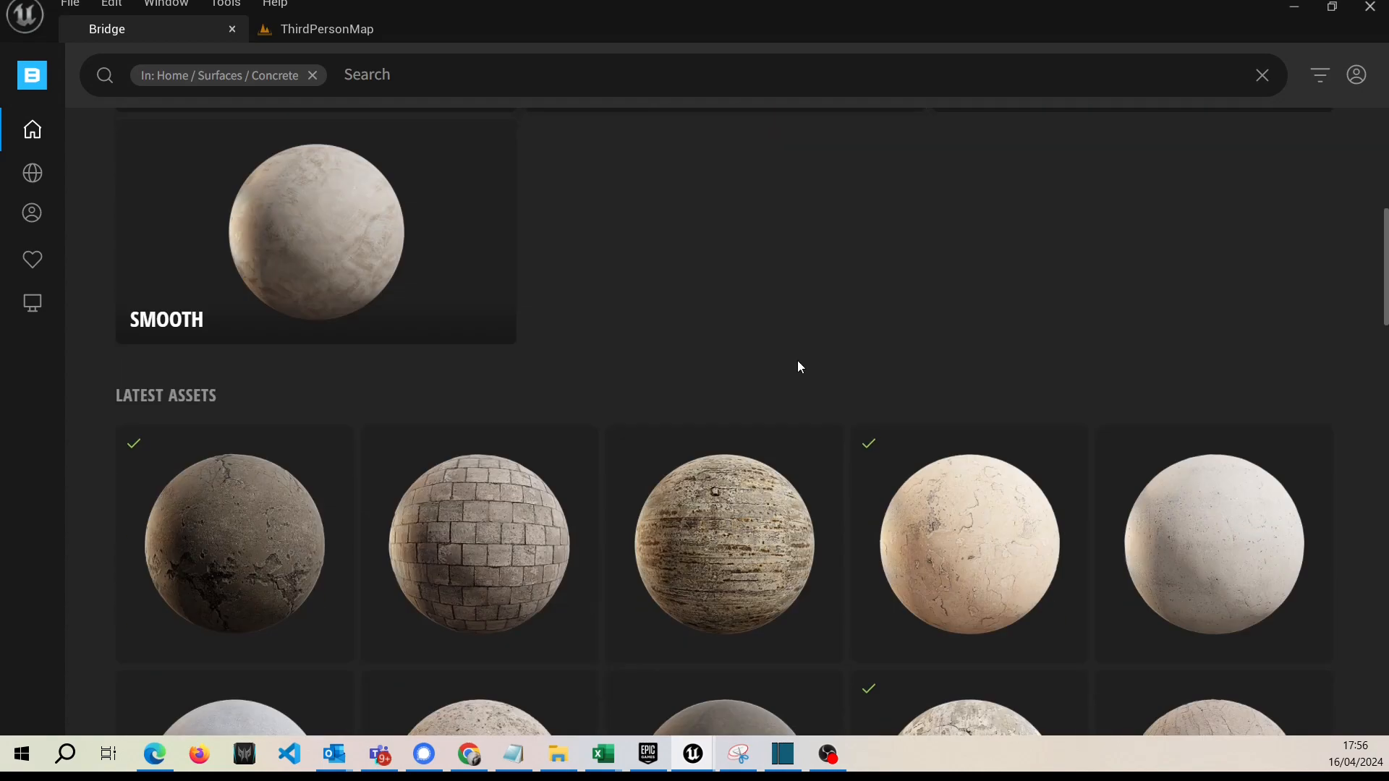
scroll(799, 368, "down", 4)
scroll(798, 368, "up", 5)
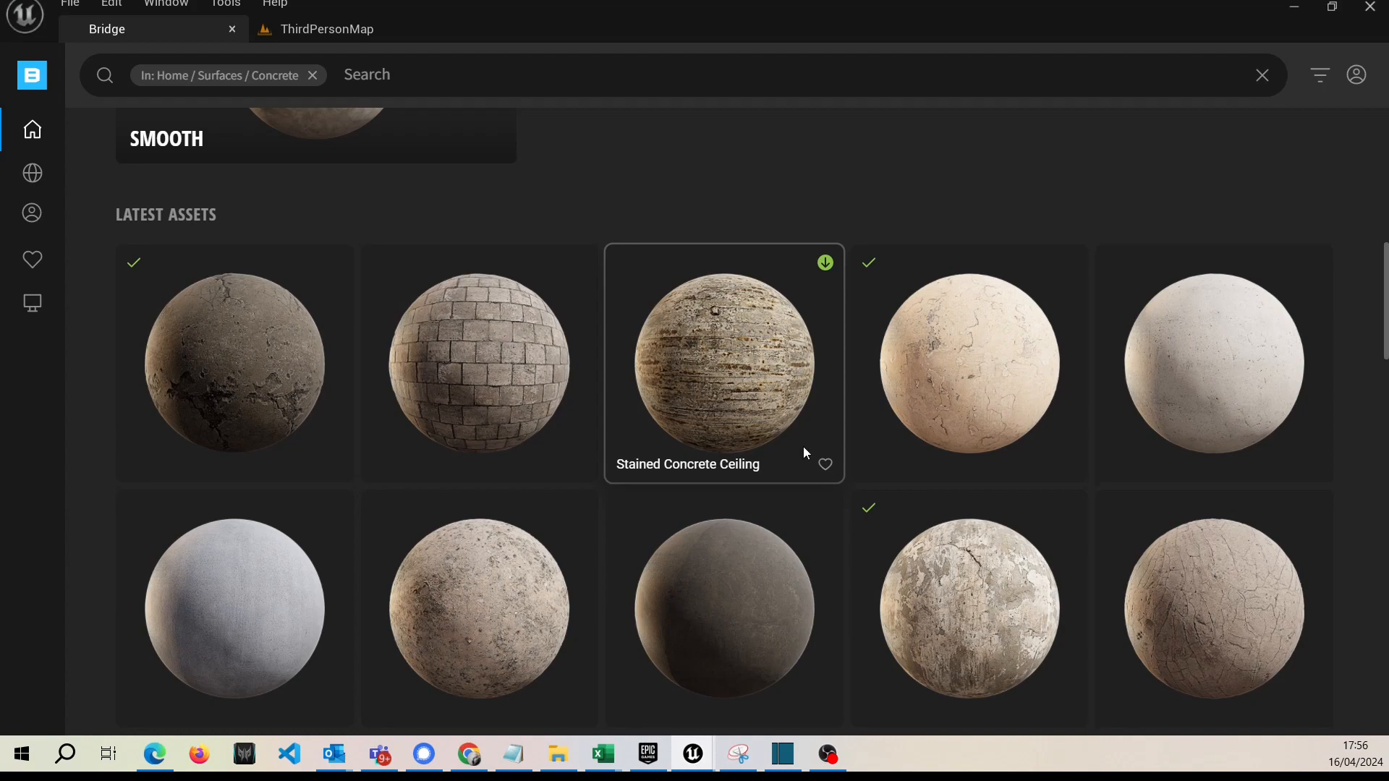
scroll(805, 451, "up", 7)
scroll(805, 454, "down", 4)
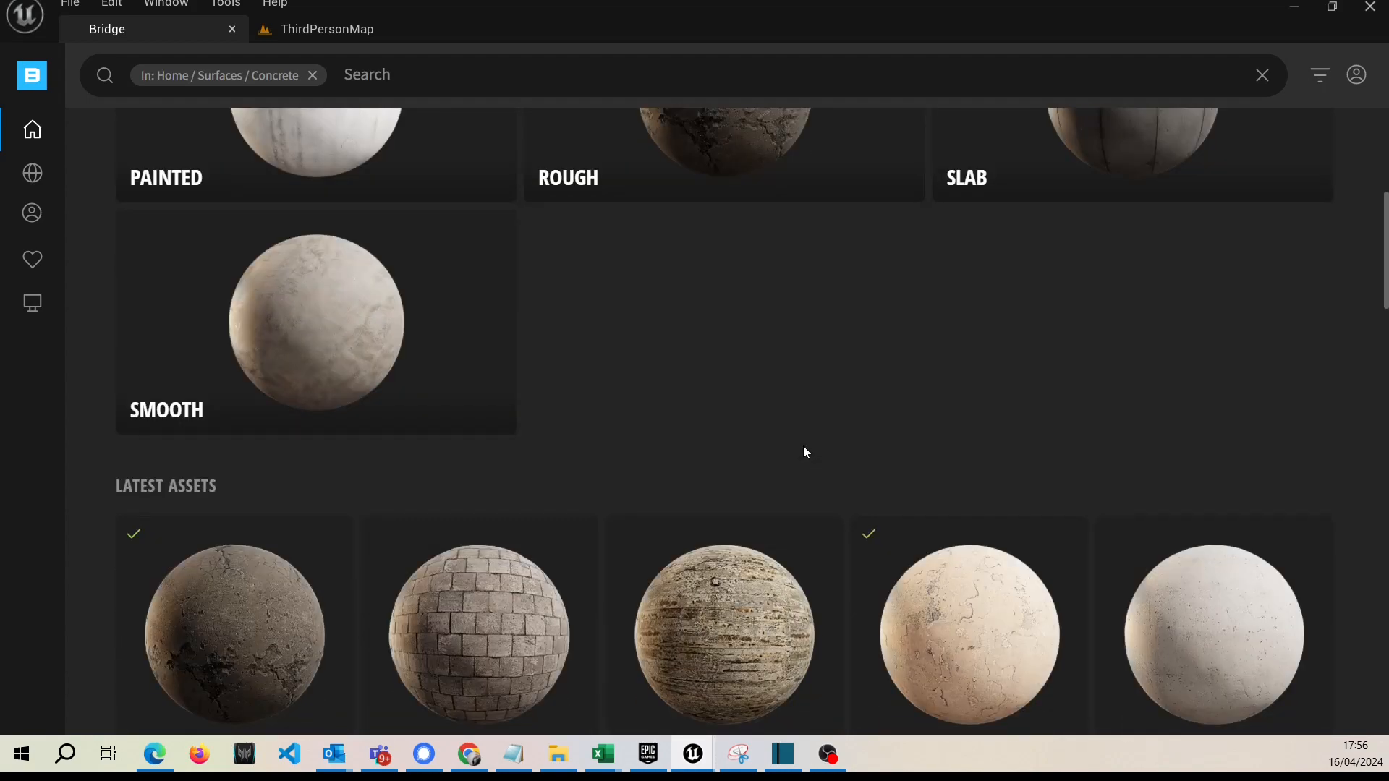
scroll(803, 453, "down", 3)
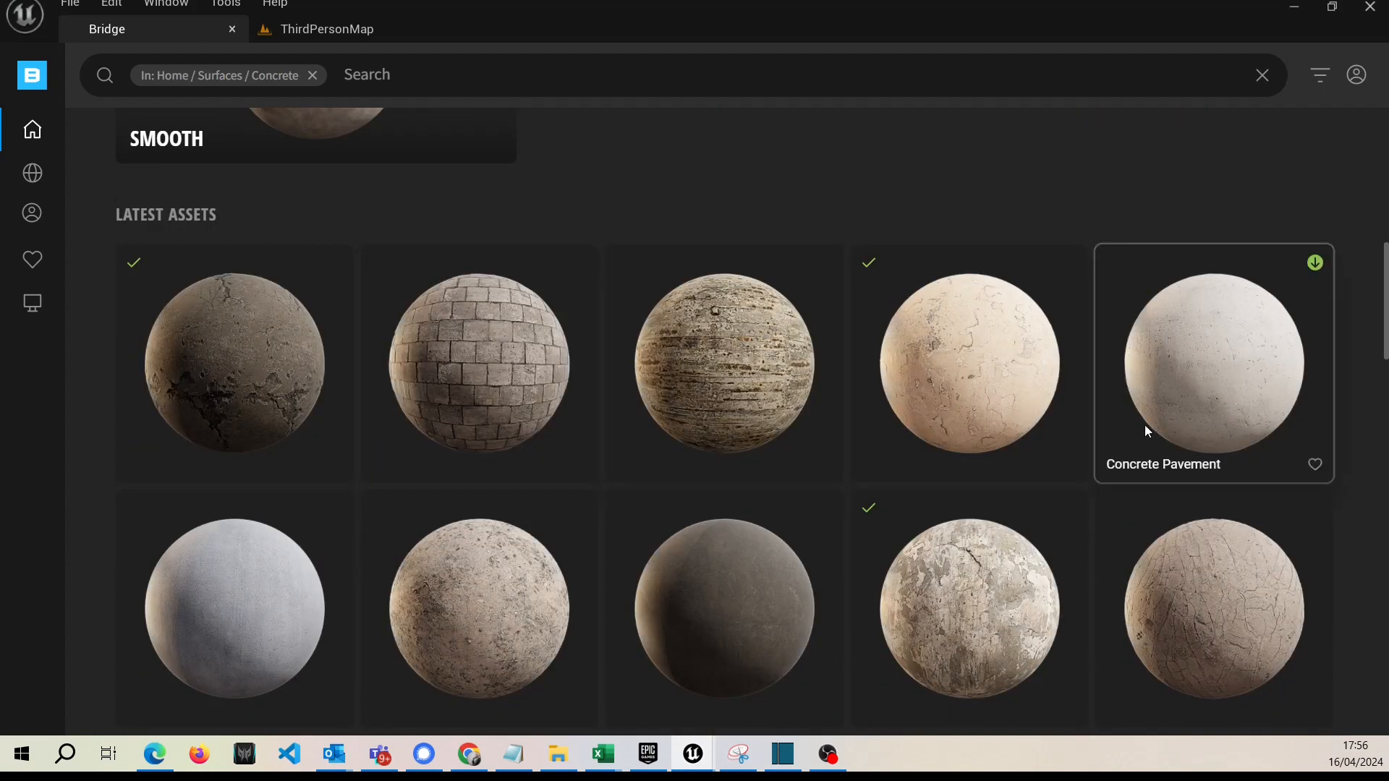
left_click(971, 375)
Review the Plaster Wall surface's details and quality options, leaving Medium Quality chosen.
scroll(653, 443, "up", 4)
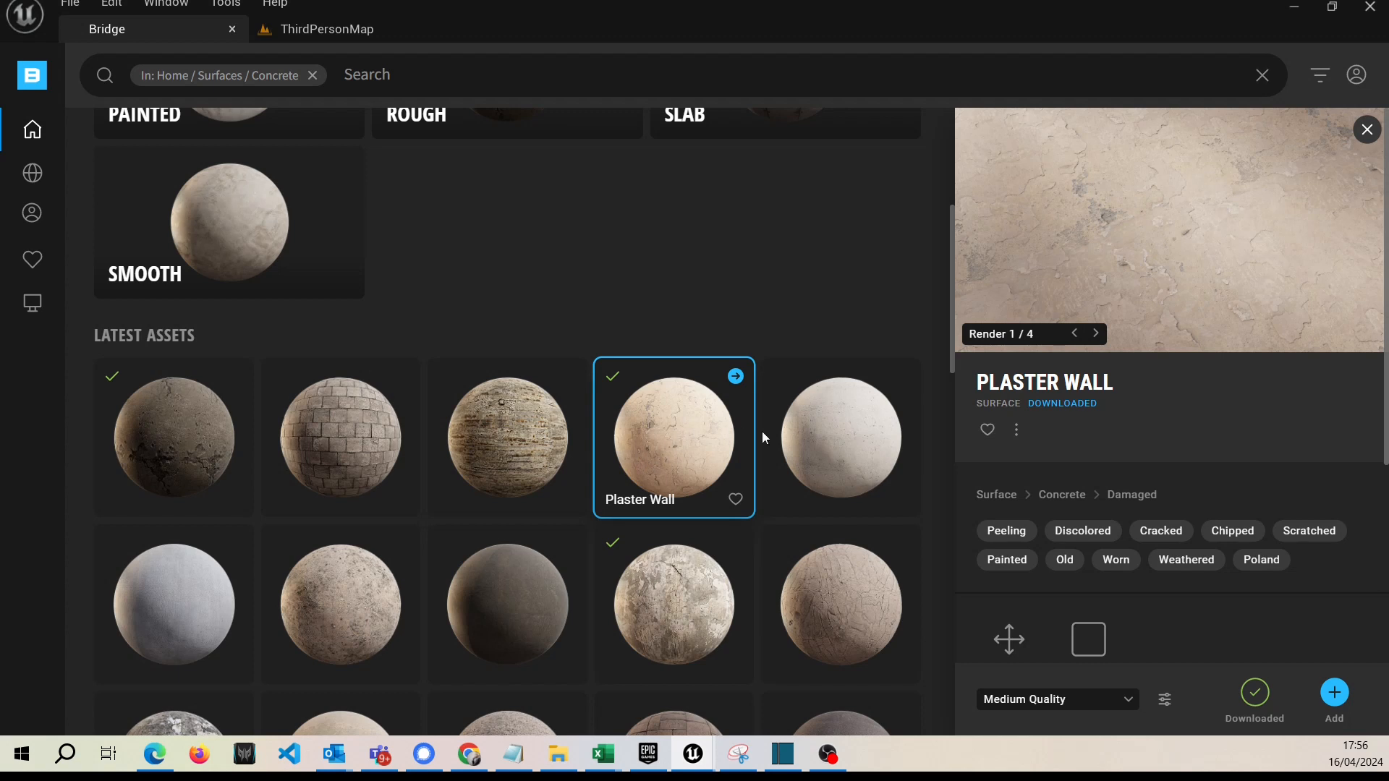
scroll(1155, 571, "down", 3)
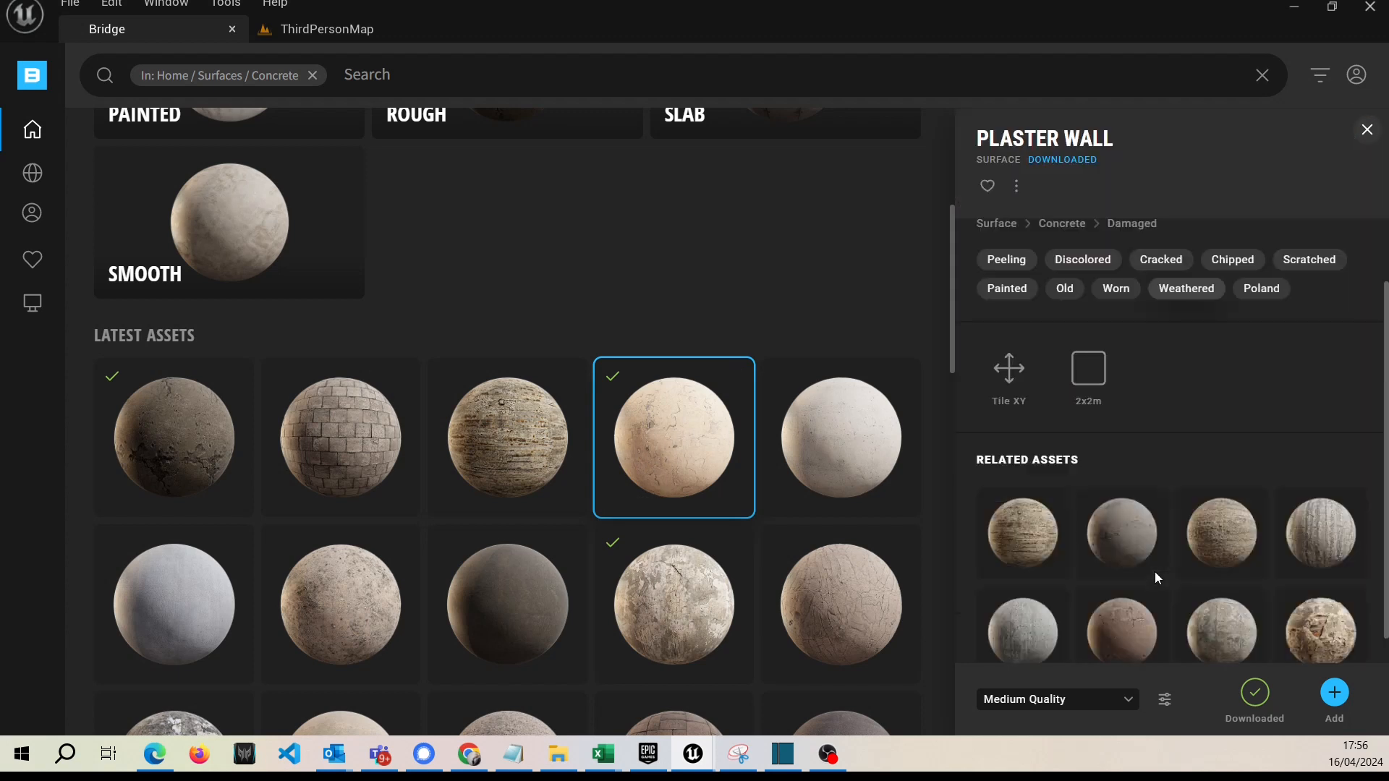
left_click(1128, 700)
left_click(1126, 712)
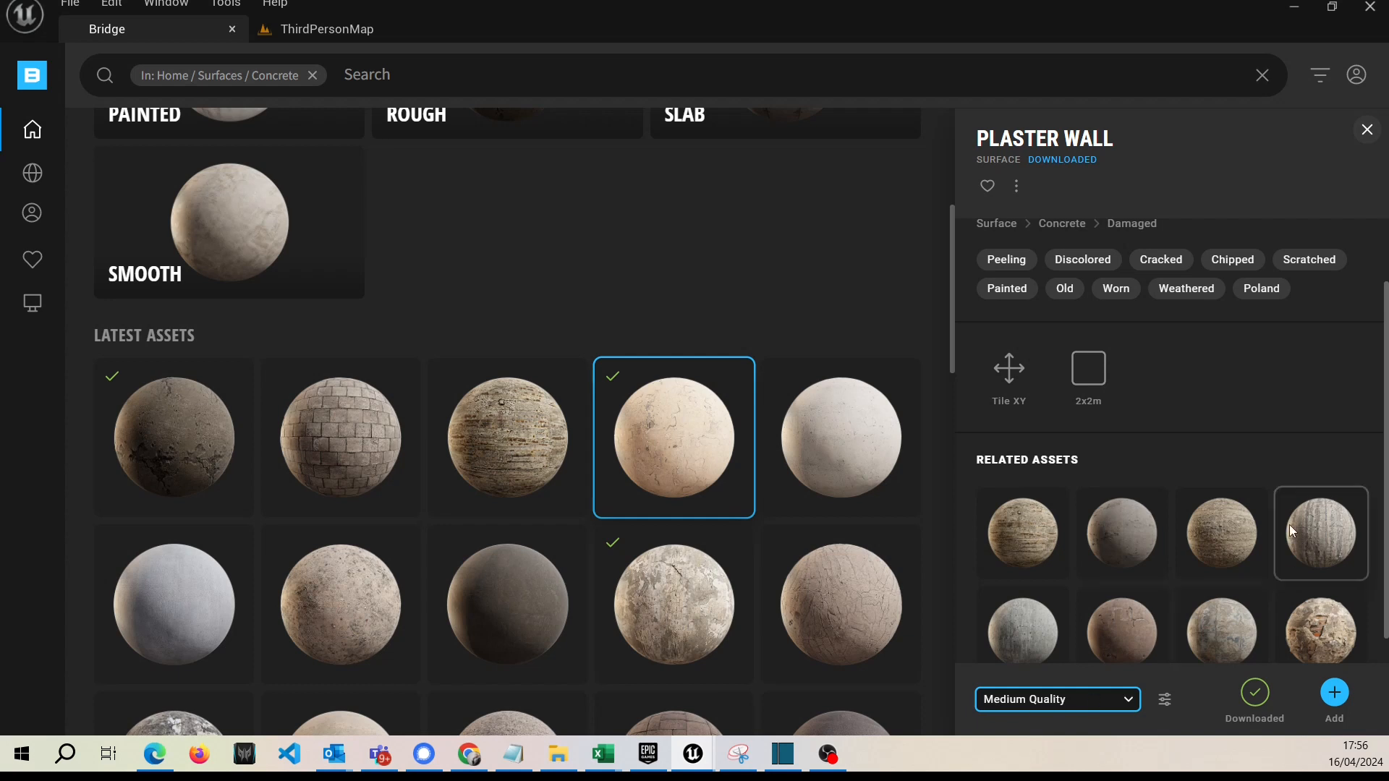
scroll(1287, 550, "down", 1)
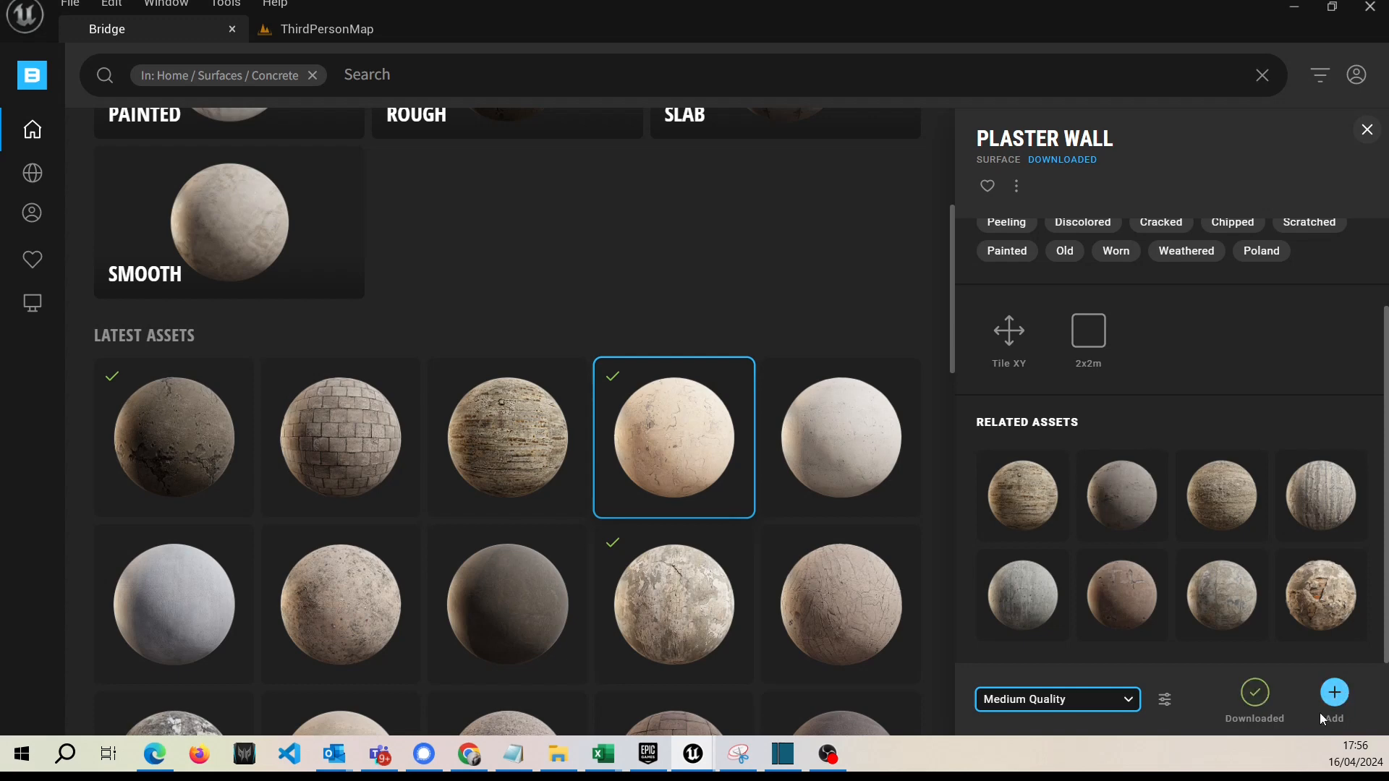
Open the details of the Dirty Concrete Wall surface.
scroll(668, 523, "down", 2)
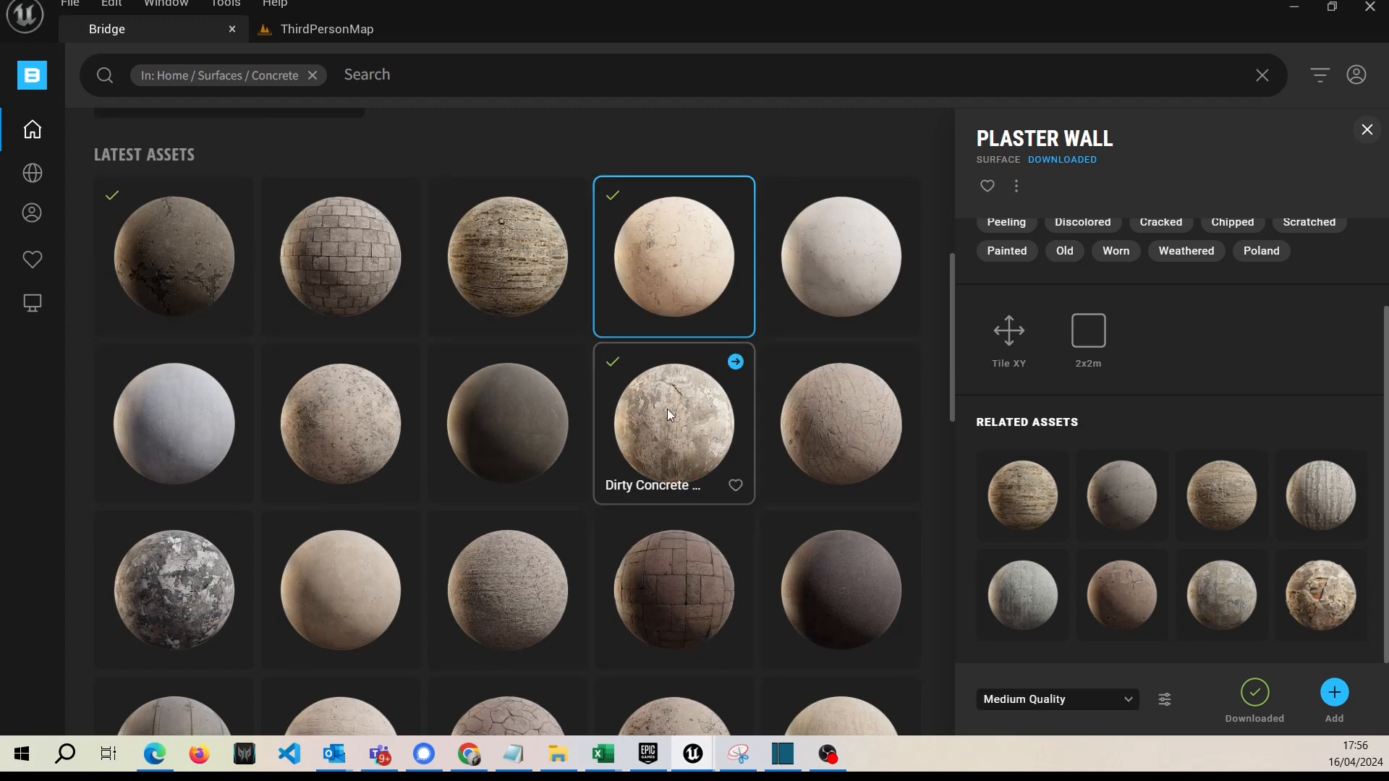
left_click(676, 432)
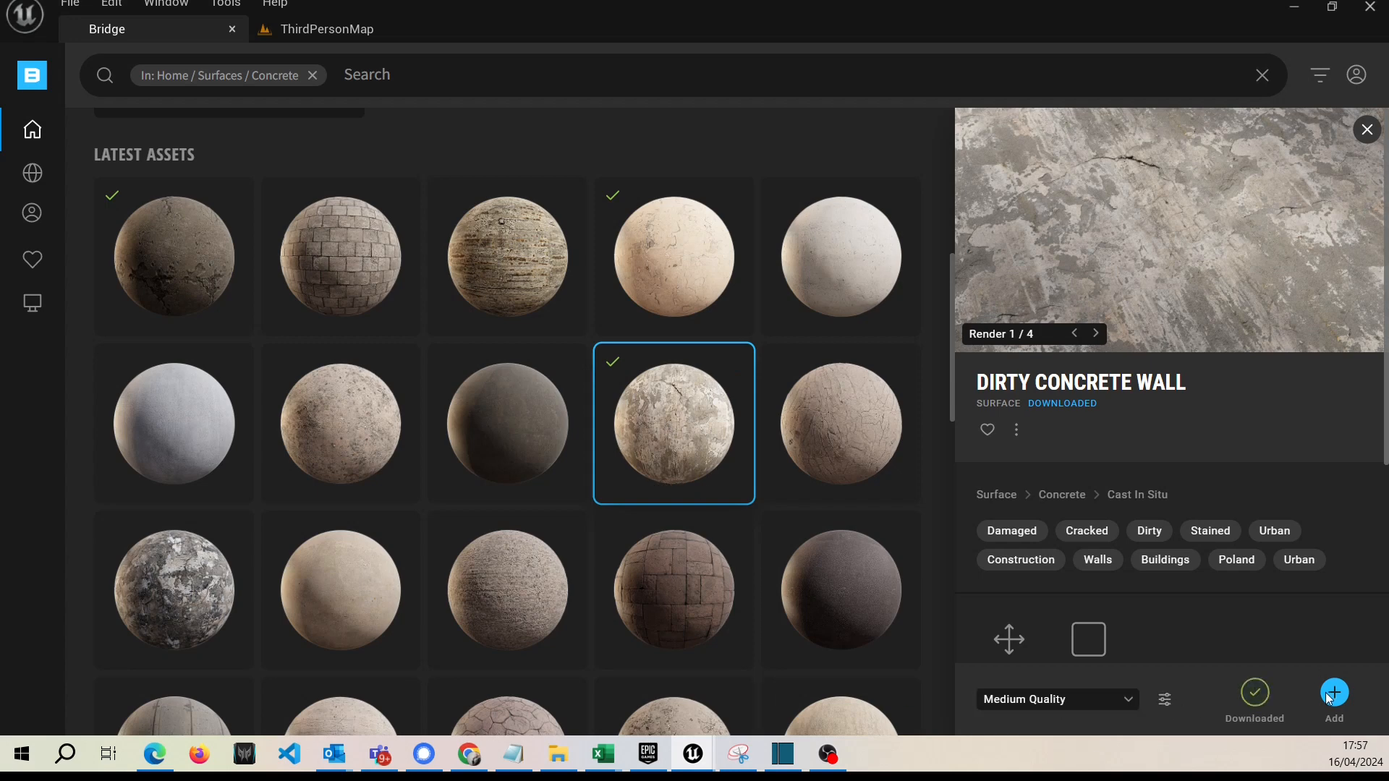
Find the glossy orange Concrete Floor surface further down the concrete assets and open its details.
scroll(579, 564, "down", 5)
scroll(568, 558, "down", 6)
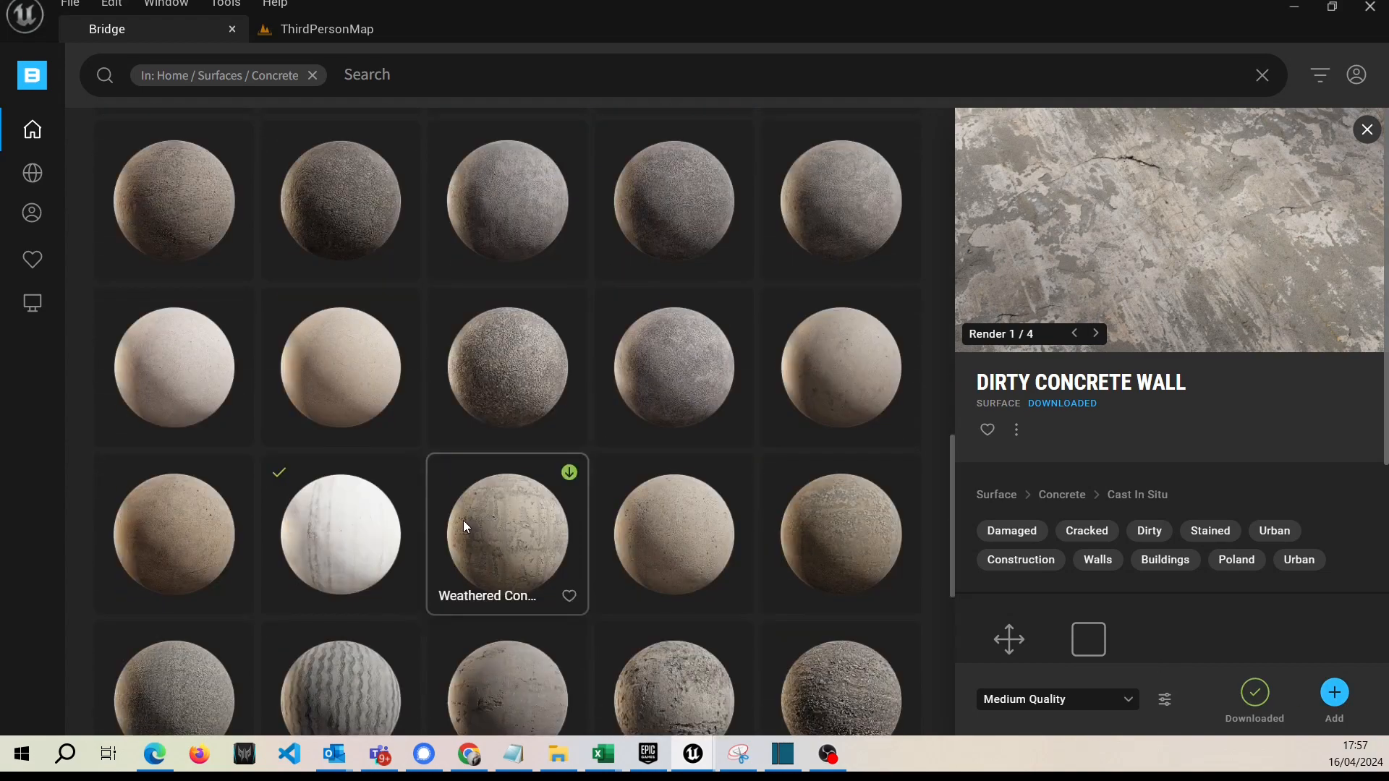
scroll(438, 502, "down", 5)
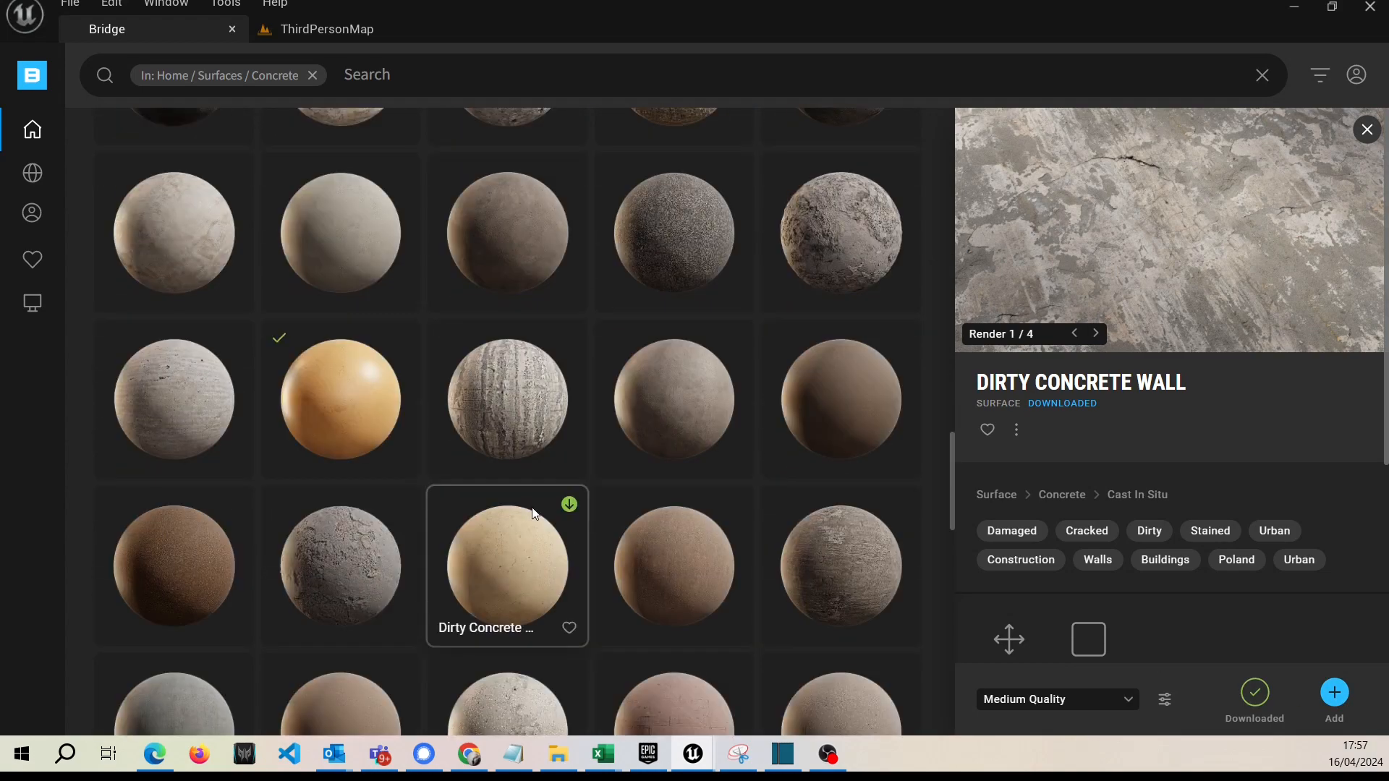
scroll(389, 446, "up", 1)
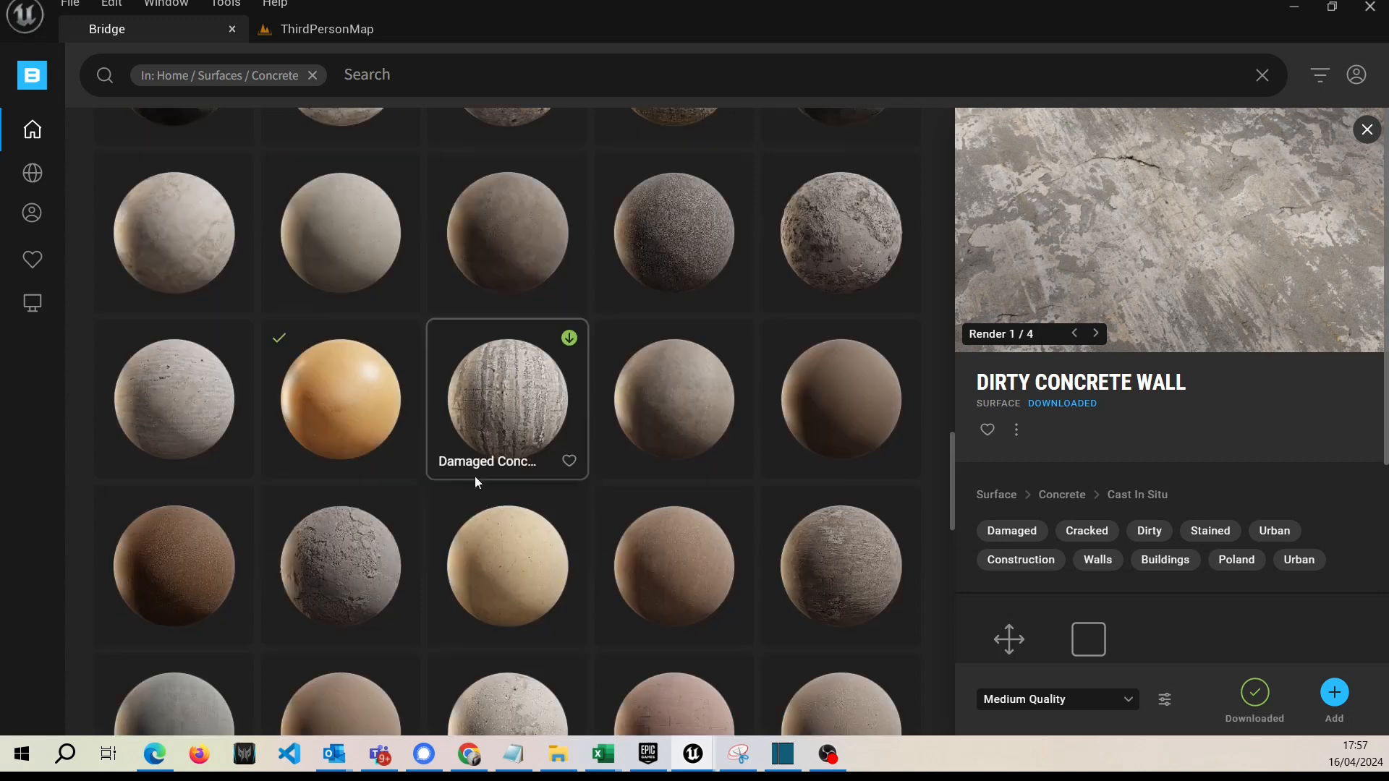
left_click(359, 398)
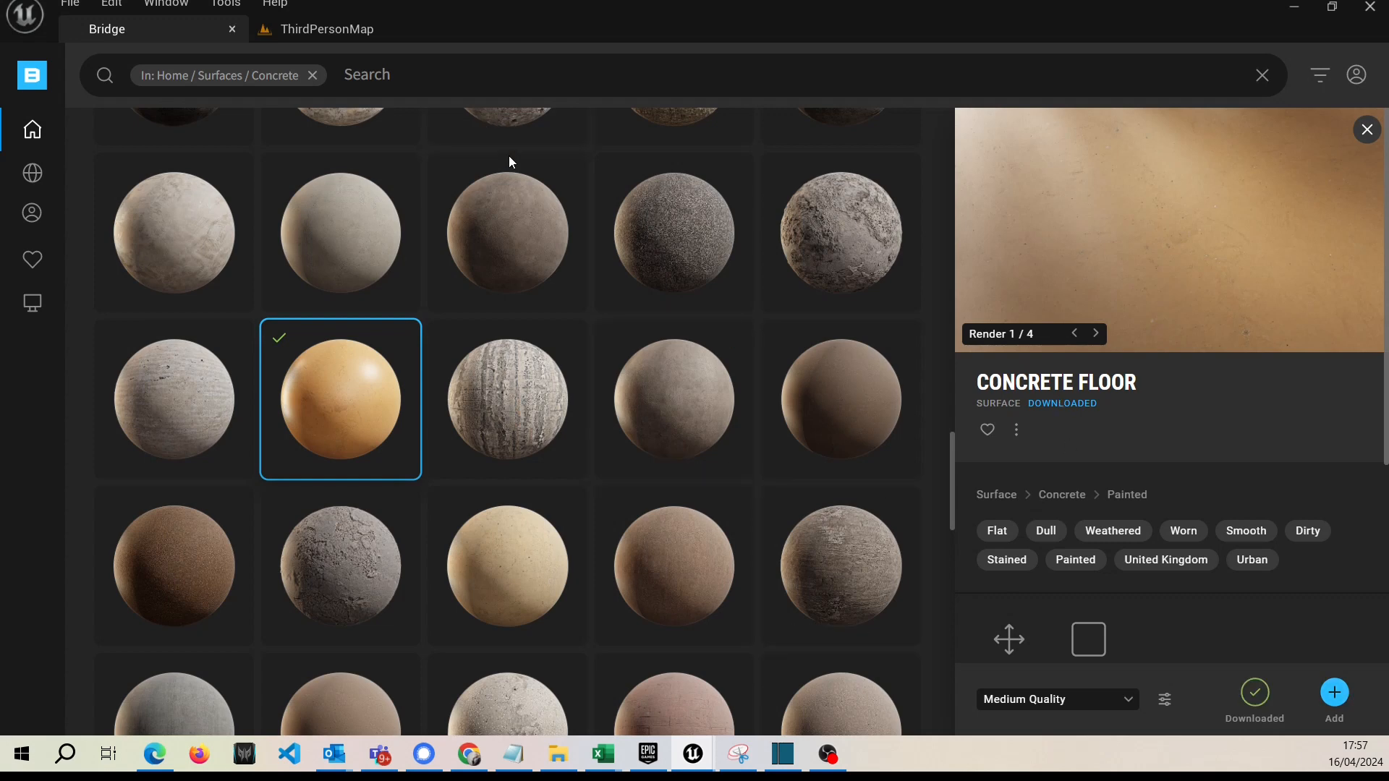
Switch to the ThirdPersonMap level and open the project's Megascans Surfaces content folder.
left_click(289, 40)
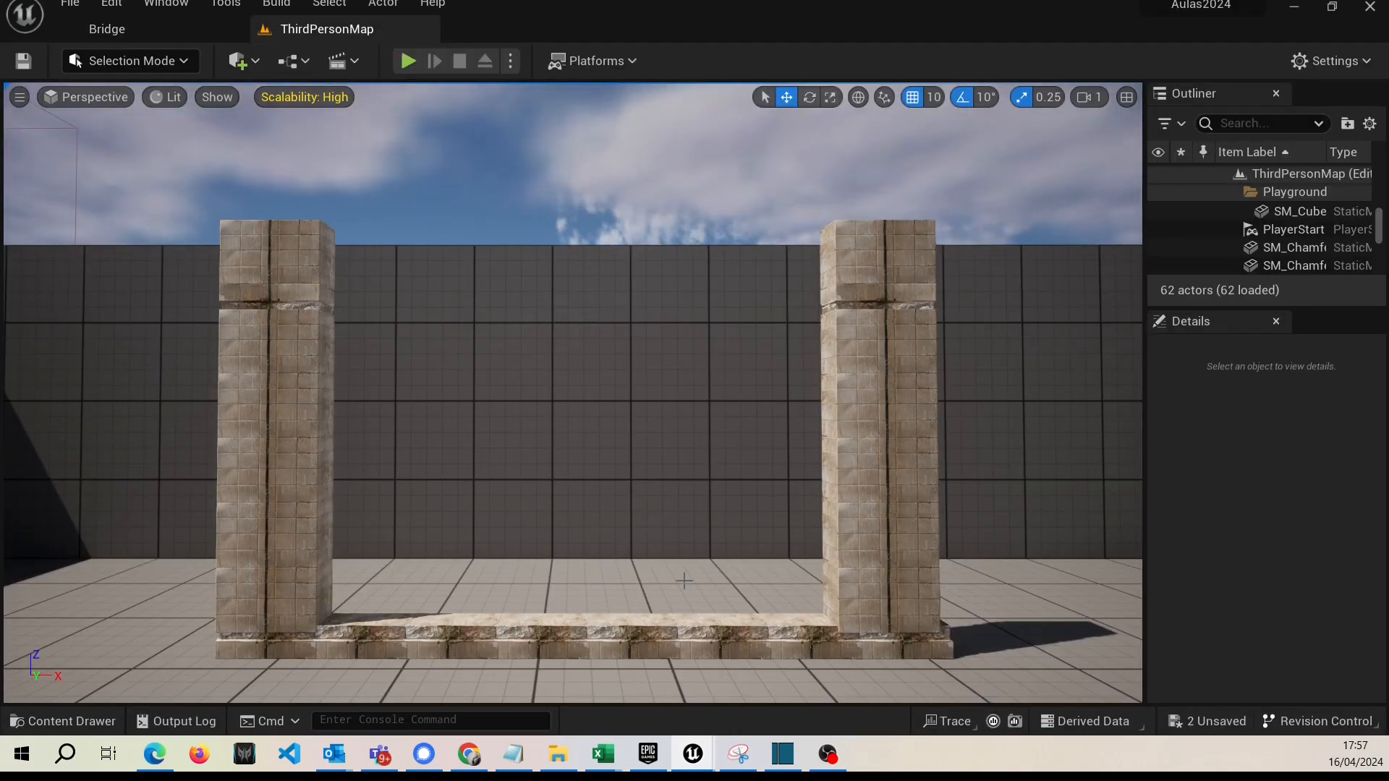
left_click(63, 721)
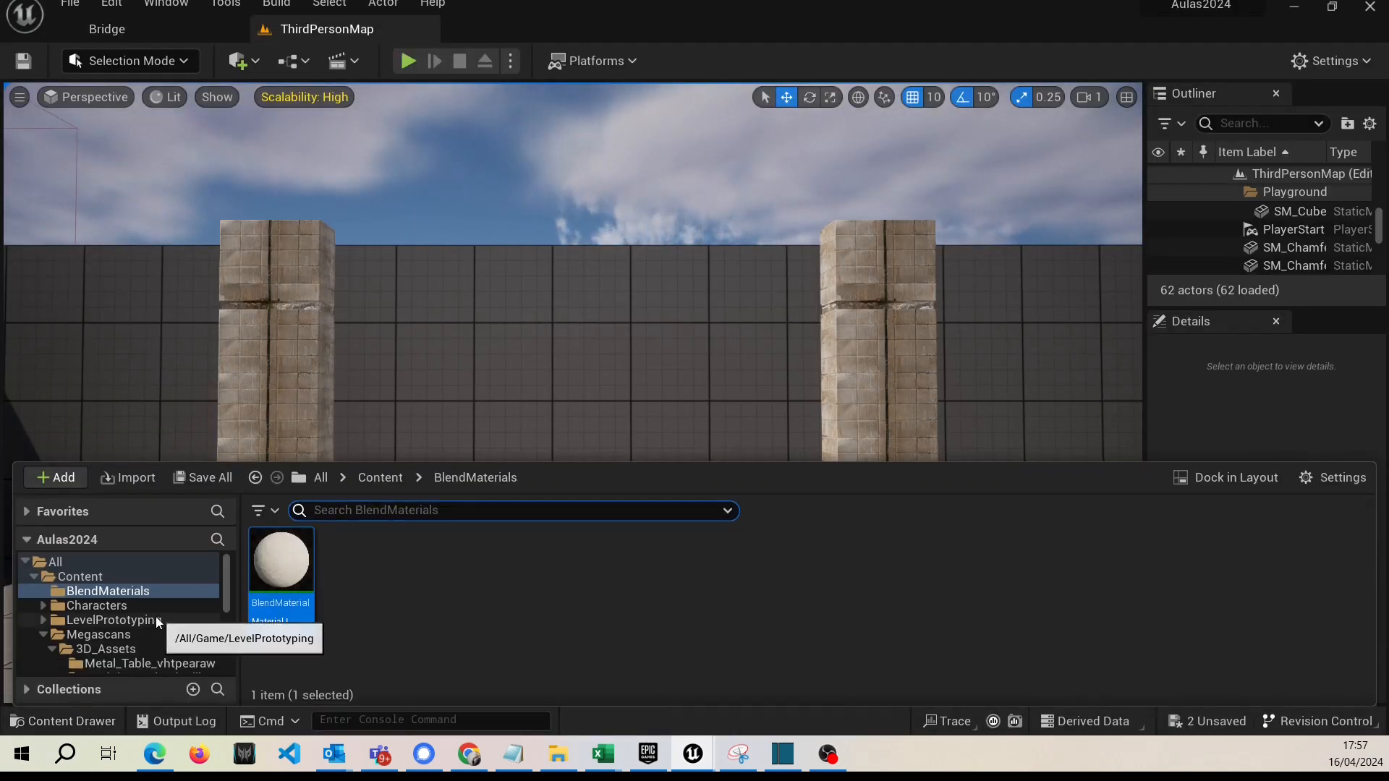
scroll(97, 632, "down", 1)
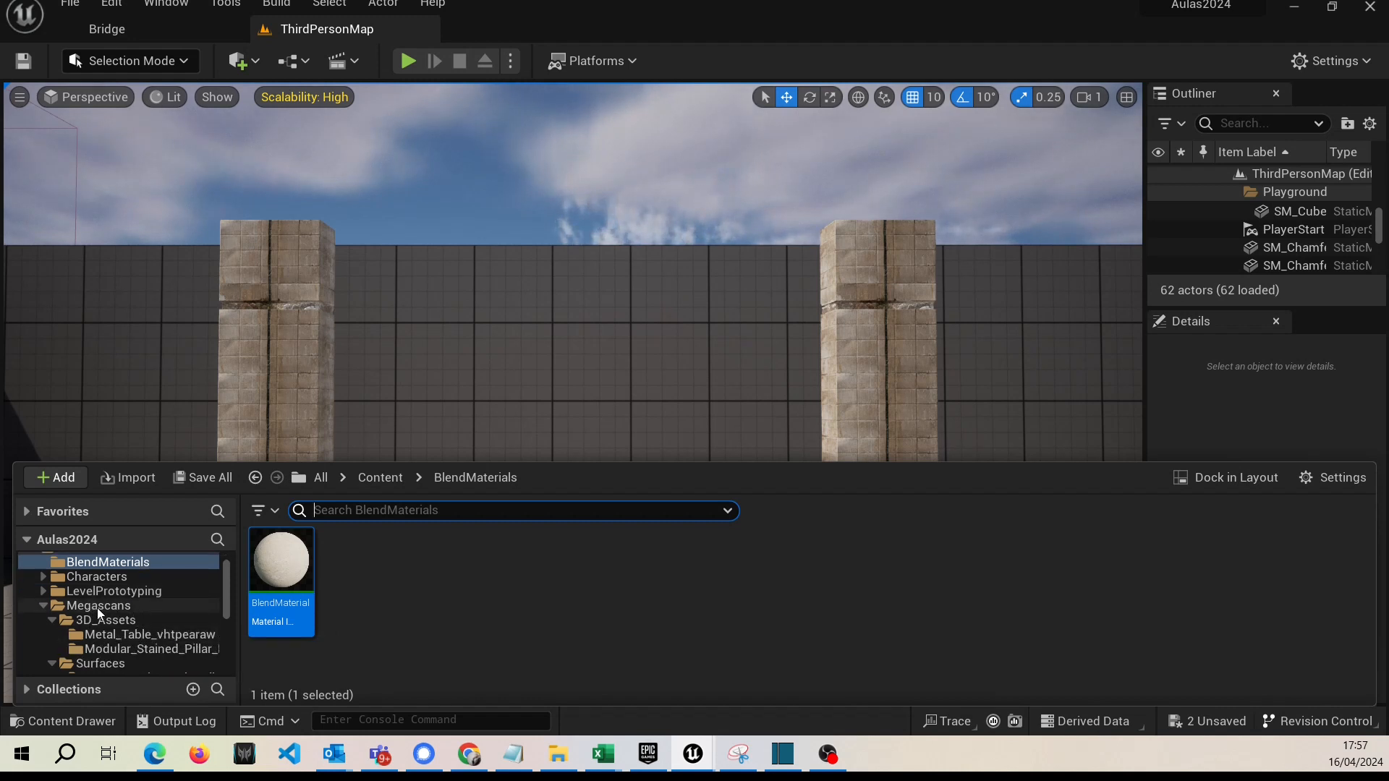
left_click(98, 607)
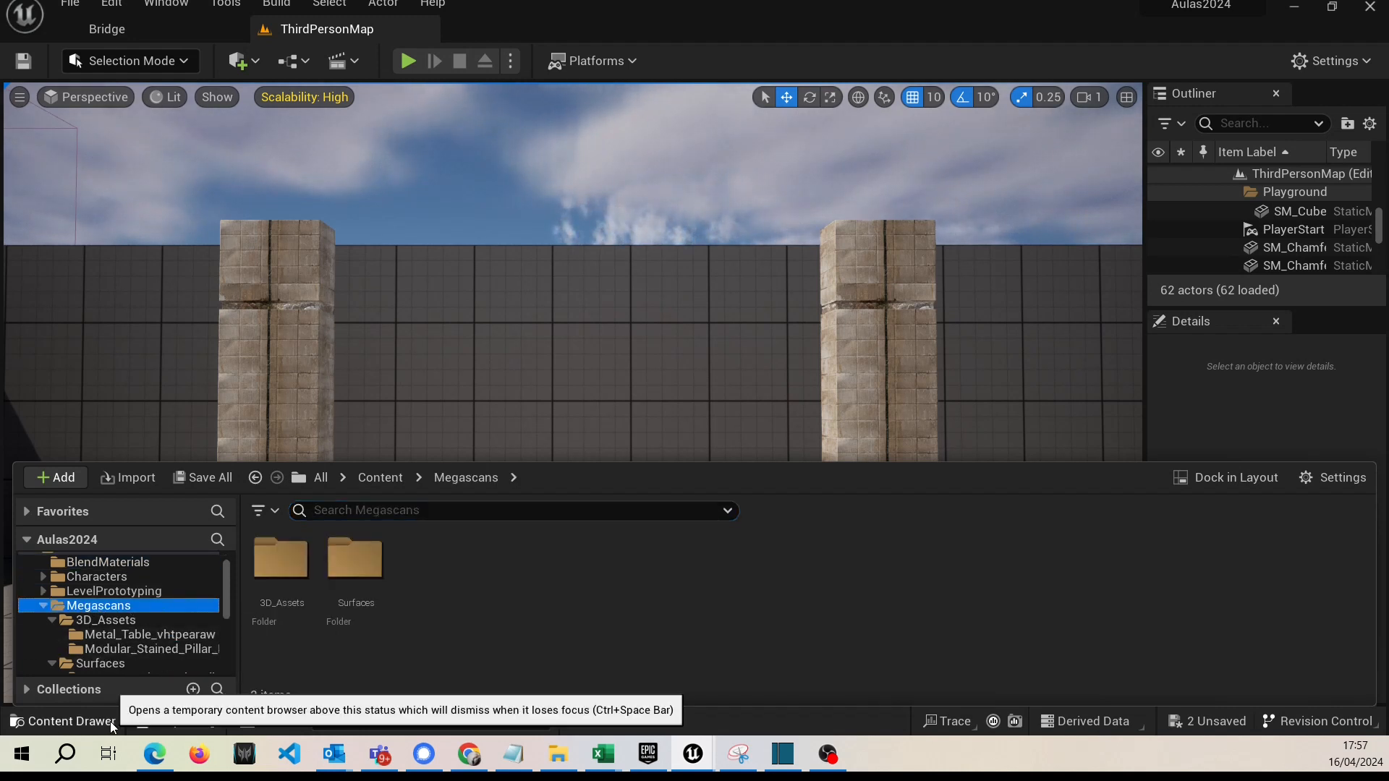
left_click(52, 620)
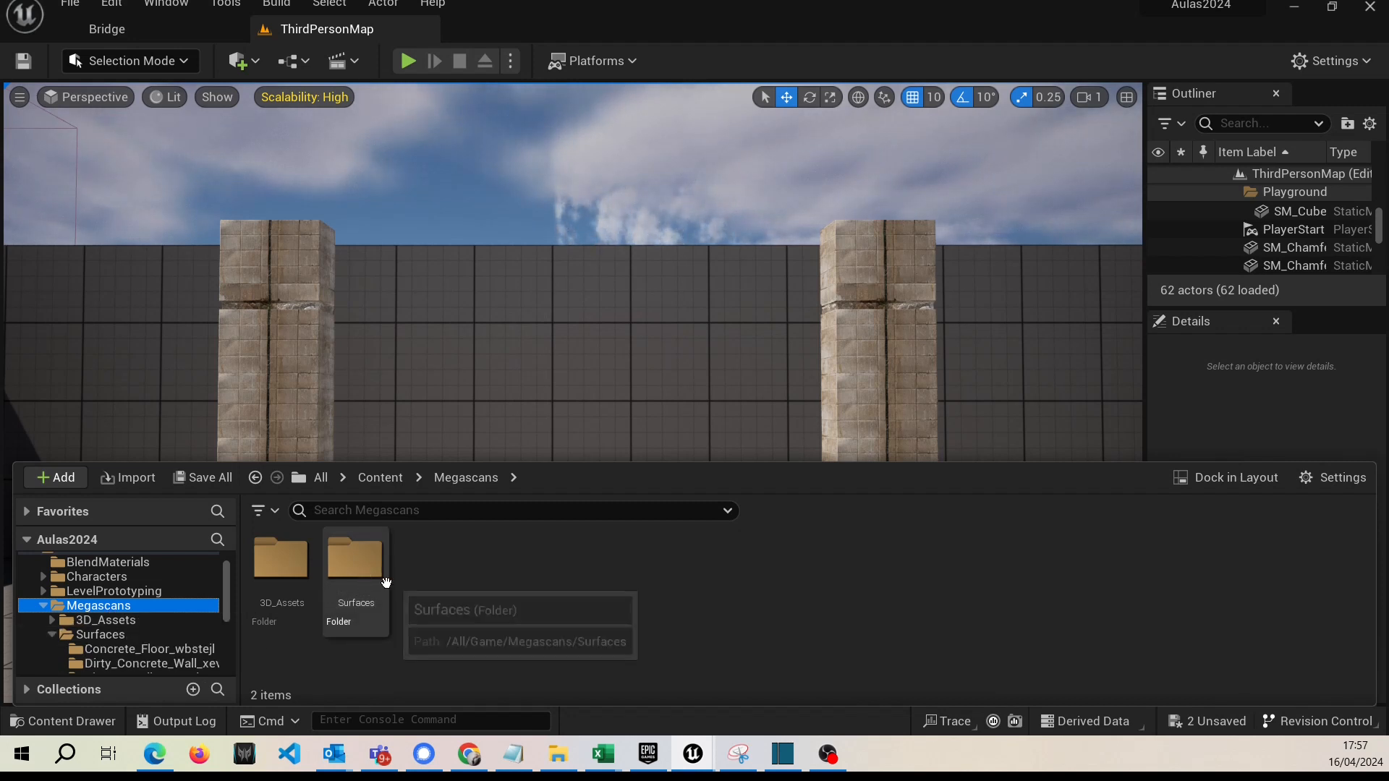
double_click(356, 578)
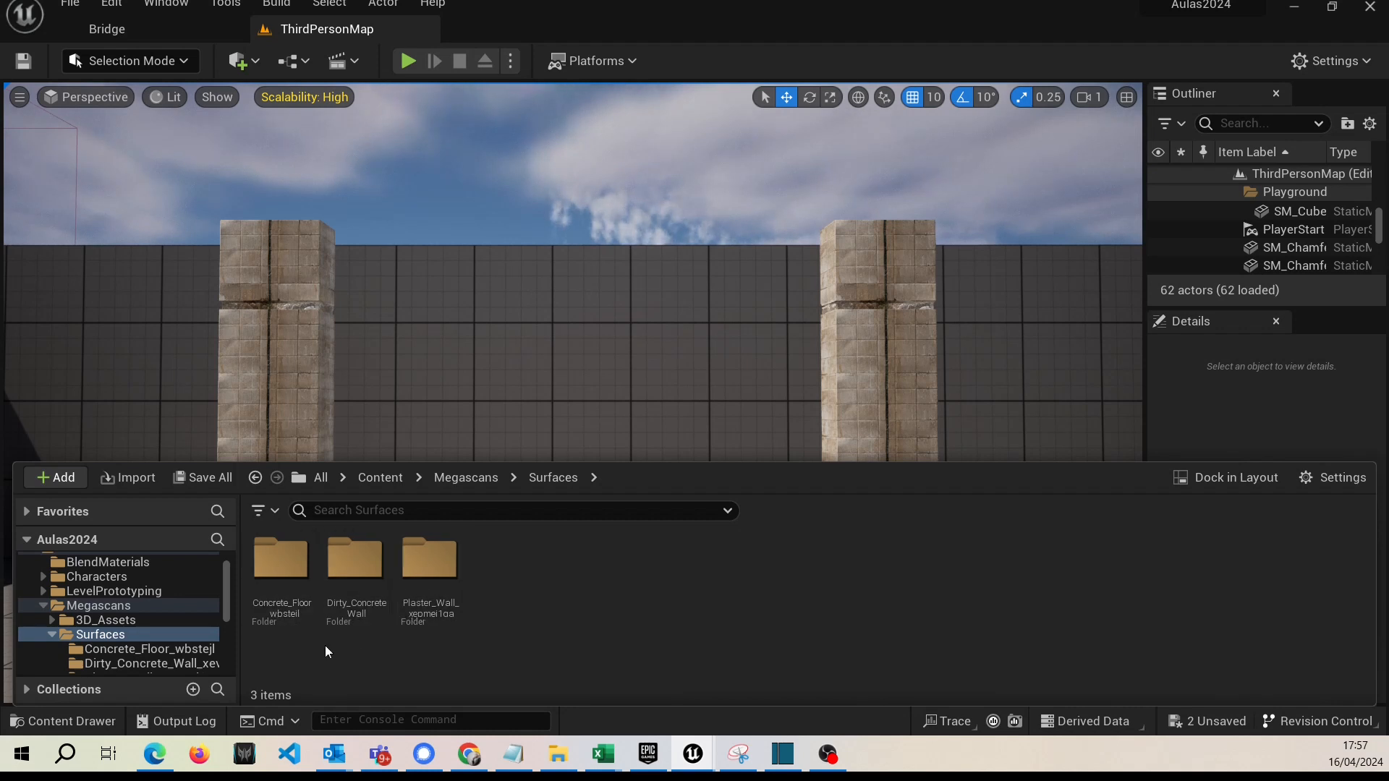
Look through the assets in the Concrete_Floor folder and return to the Surfaces folder.
left_click_drag(284, 601, 348, 611)
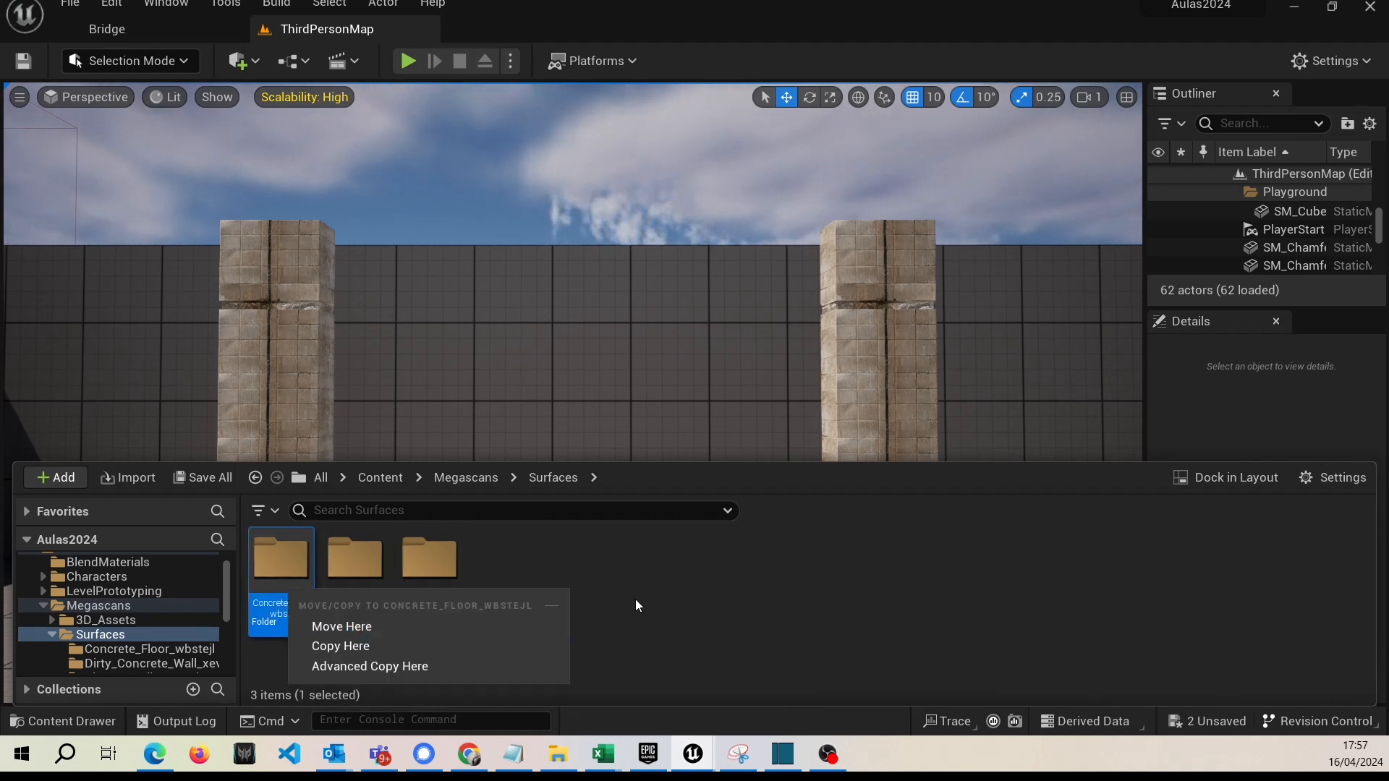
left_click(378, 623)
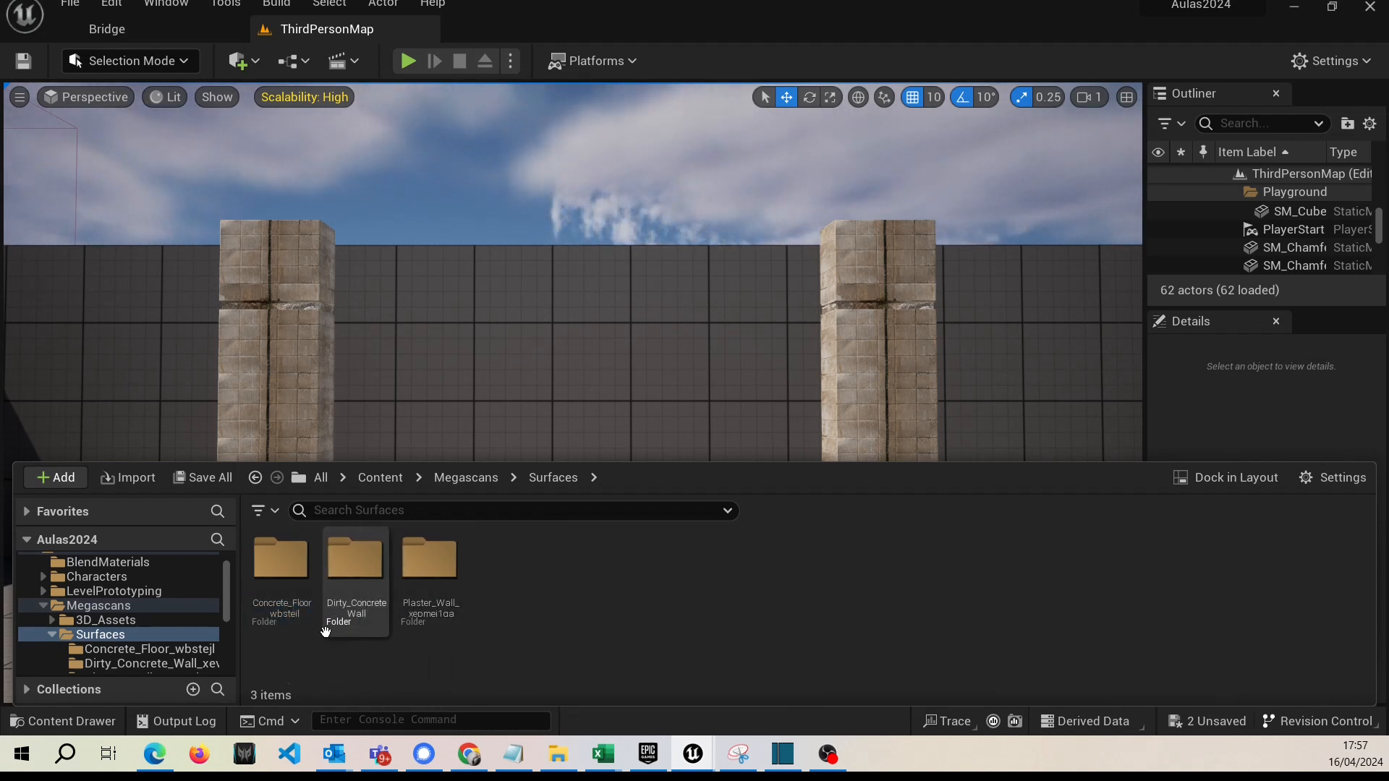
double_click(282, 567)
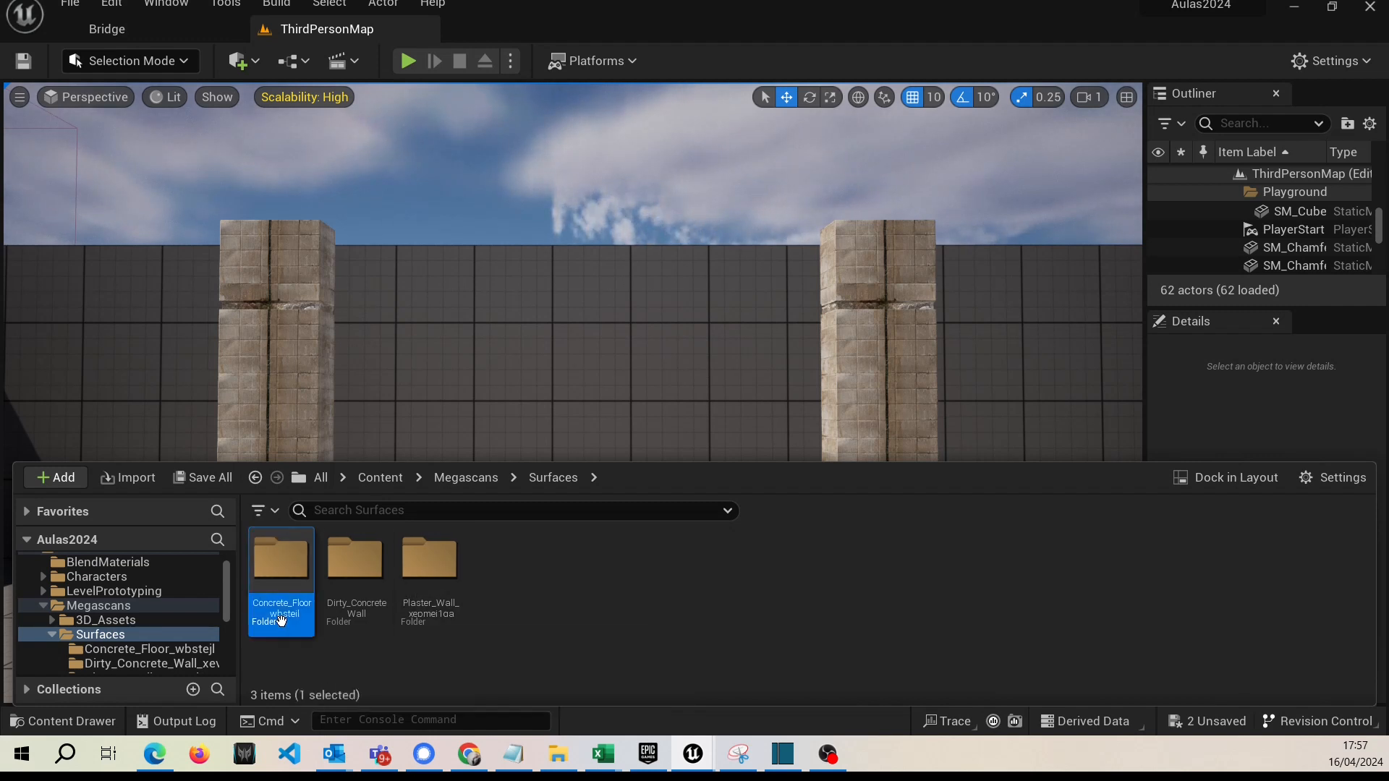
left_click(553, 477)
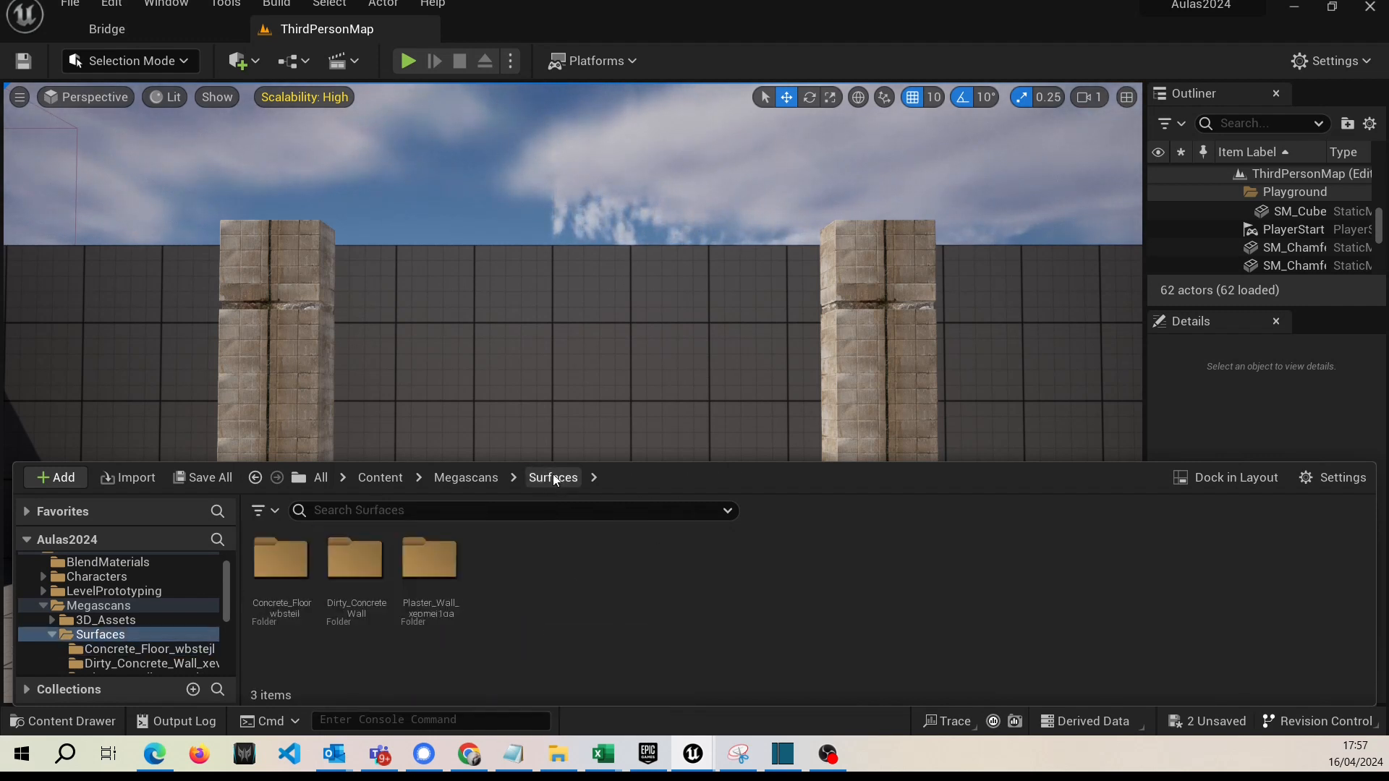
double_click(286, 600)
left_click(278, 620)
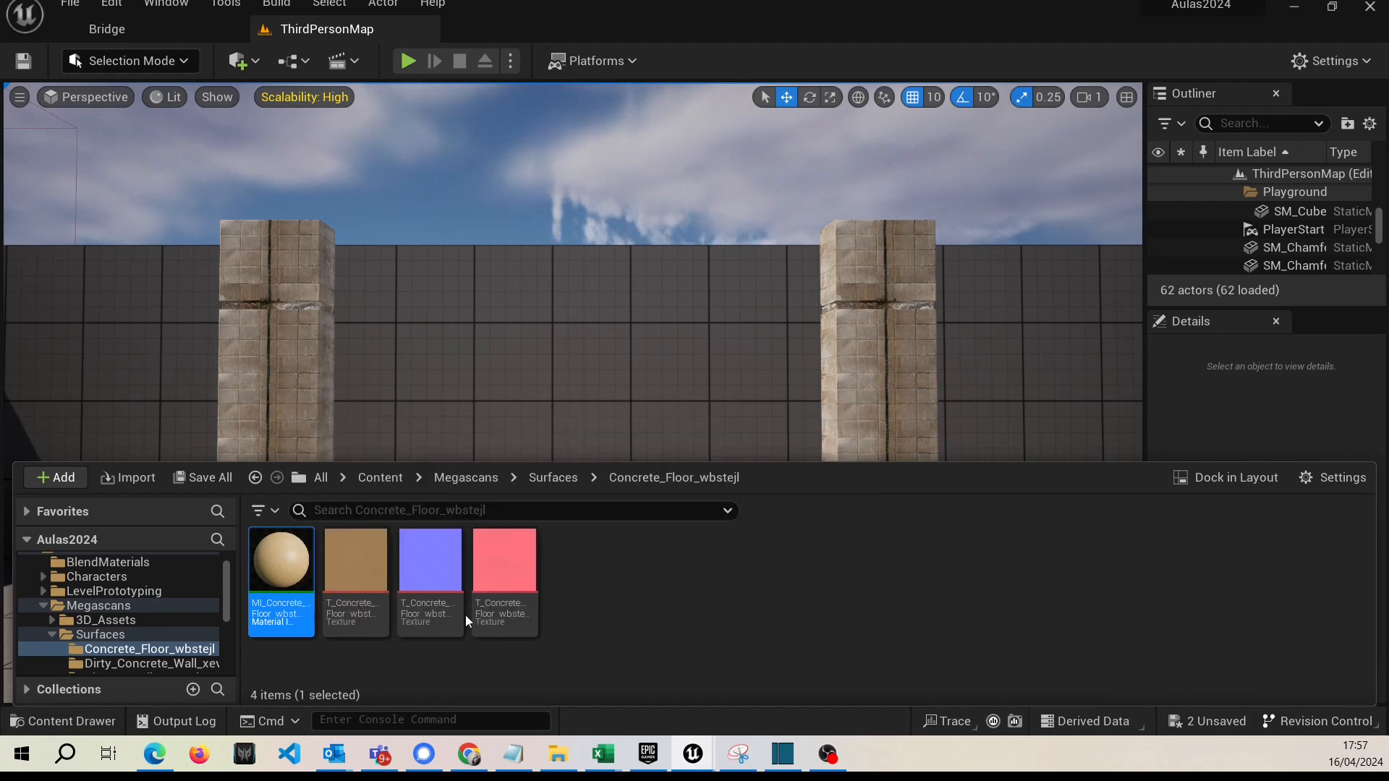
left_click(560, 483)
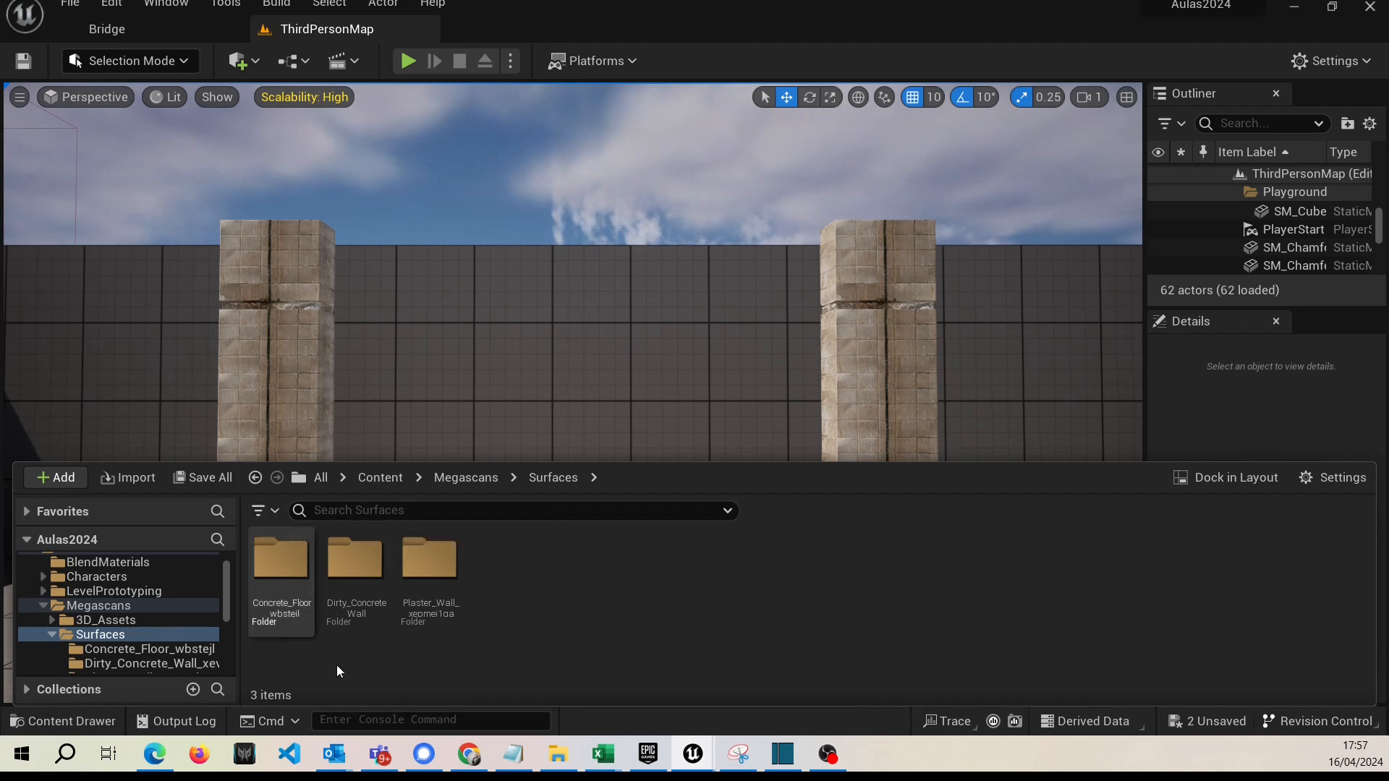
Filter the Surfaces folder's contents to show only Material Instance assets.
left_click(275, 516)
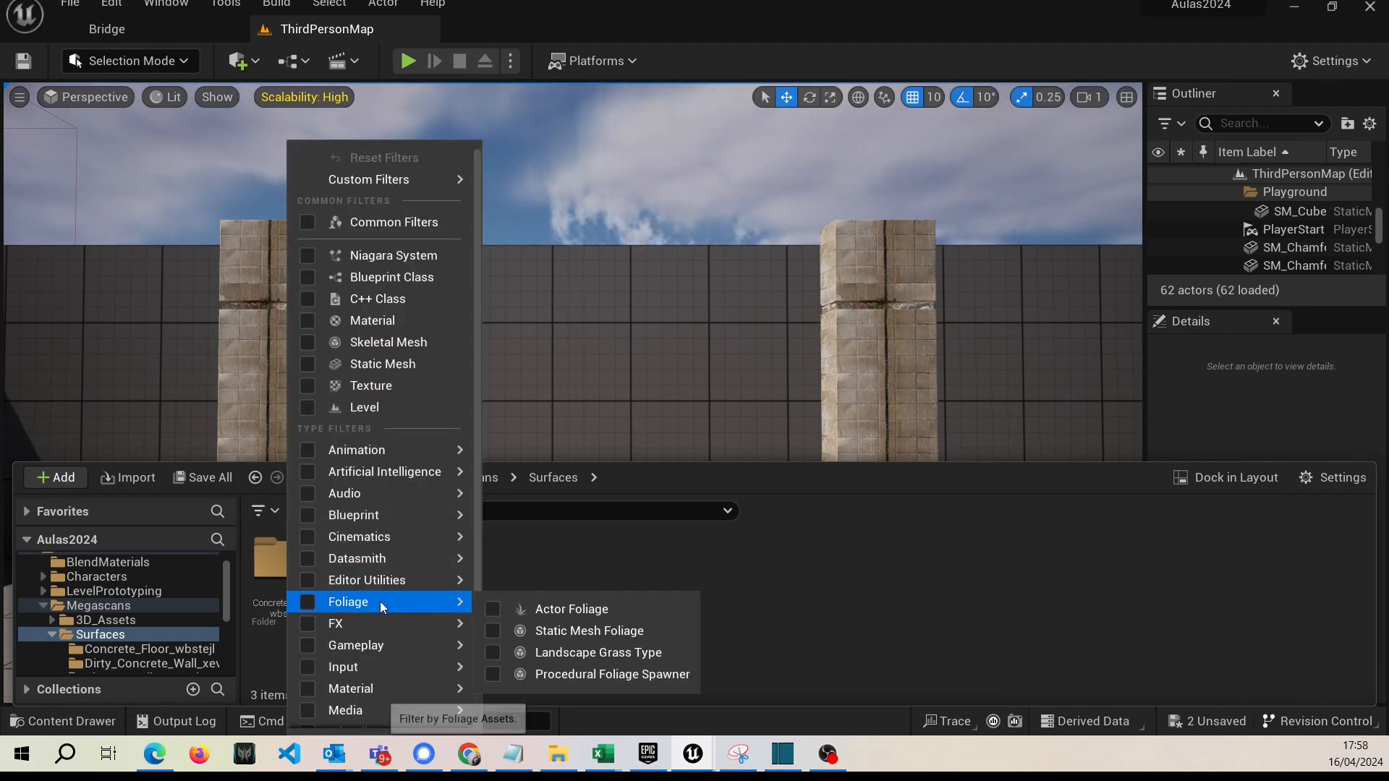
mouse_move(371, 691)
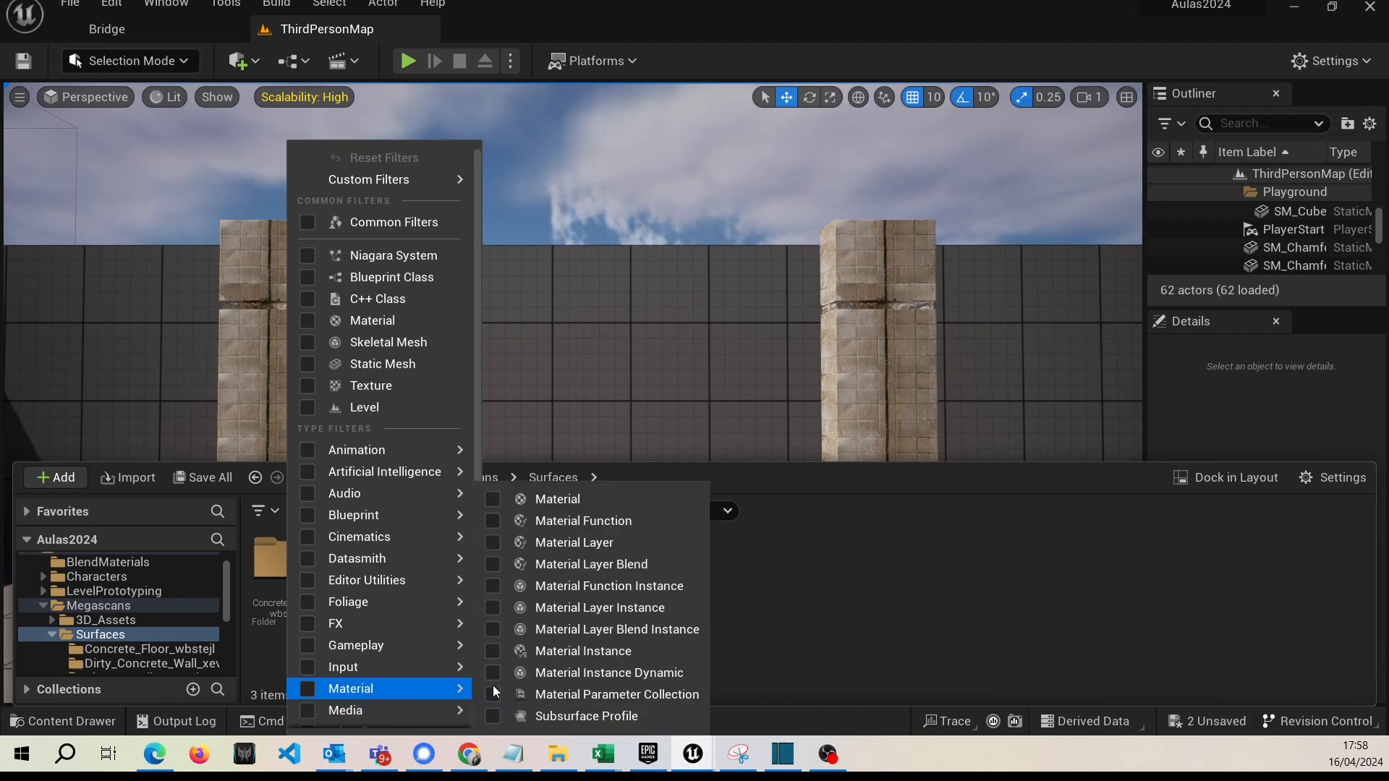
left_click(578, 651)
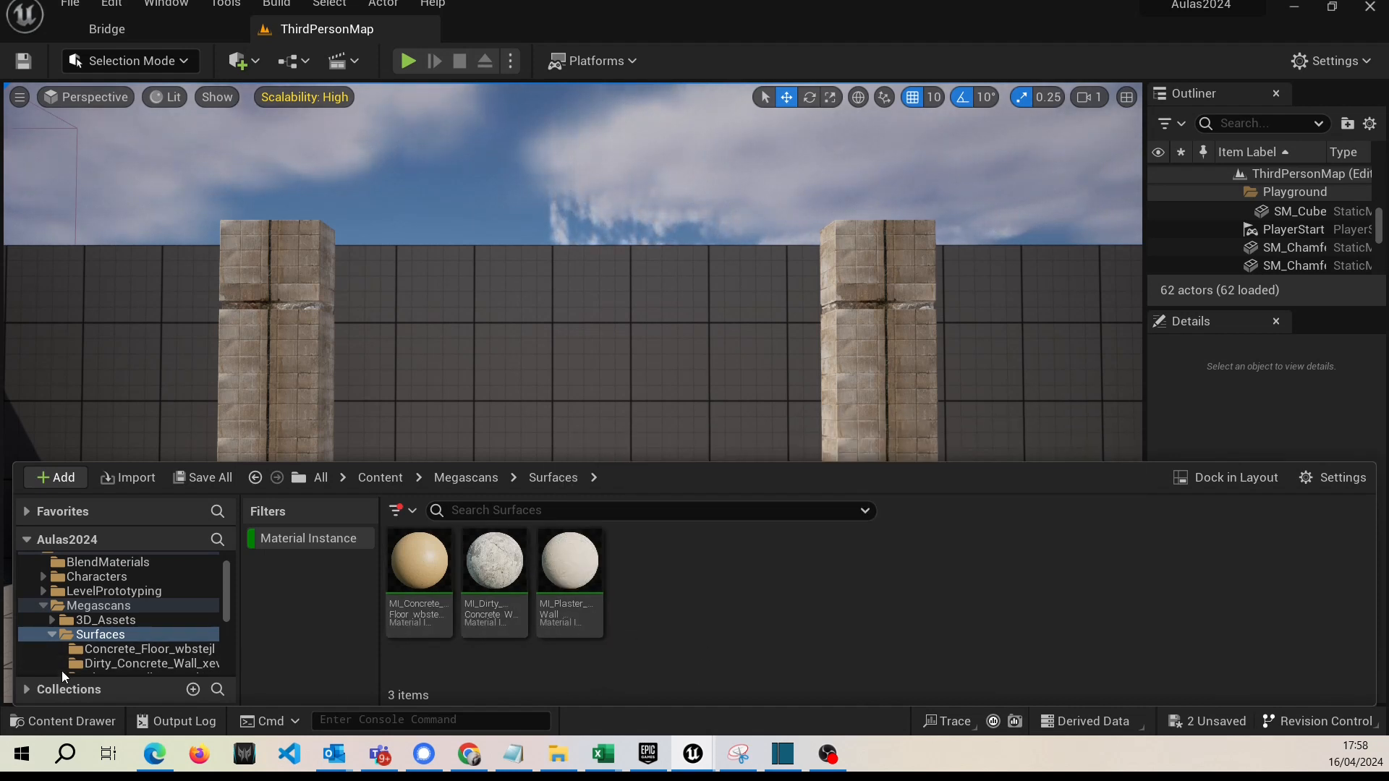
Try to create a material blend in Bridge from the concrete floor, dirty concrete wall and plaster wall material instances.
left_click(431, 615)
left_click(494, 615, "ctrl")
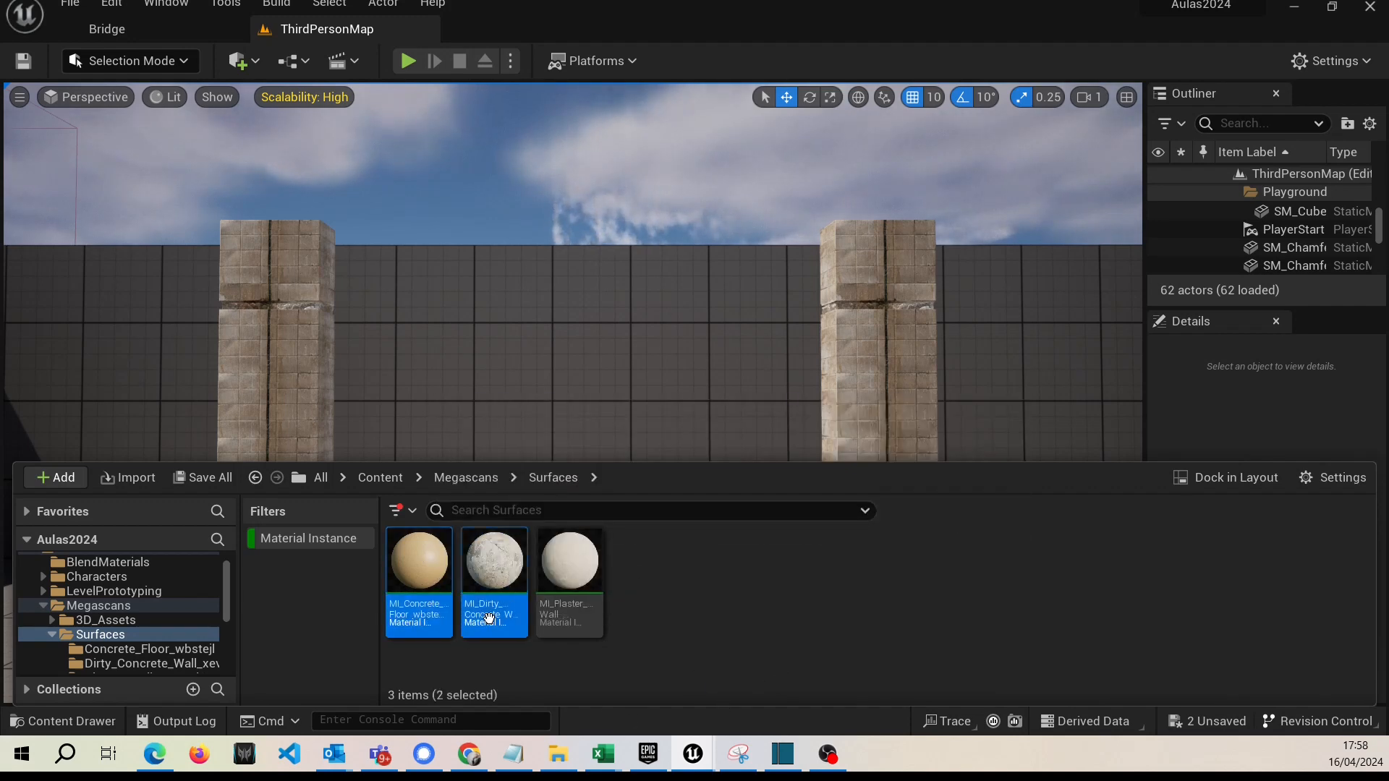
left_click(569, 623, "ctrl")
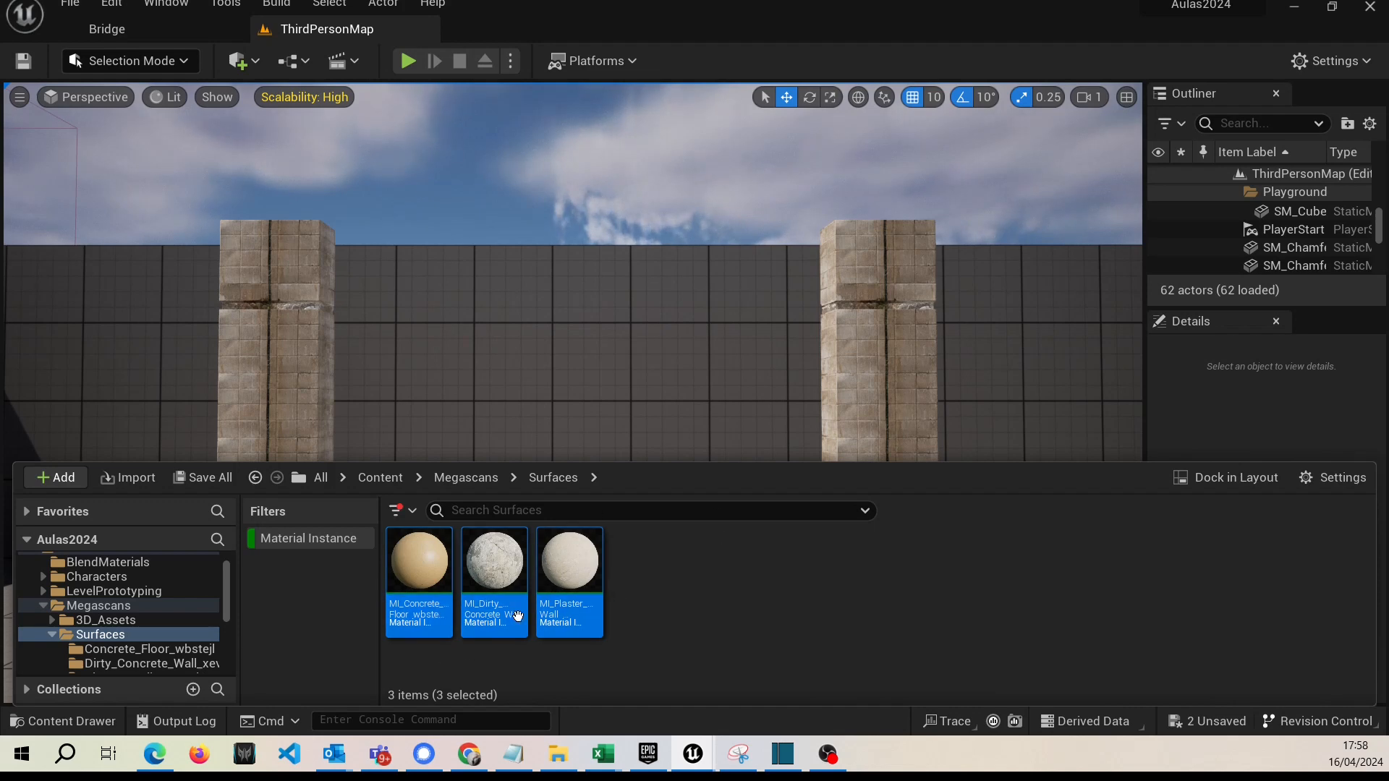
left_click(158, 31)
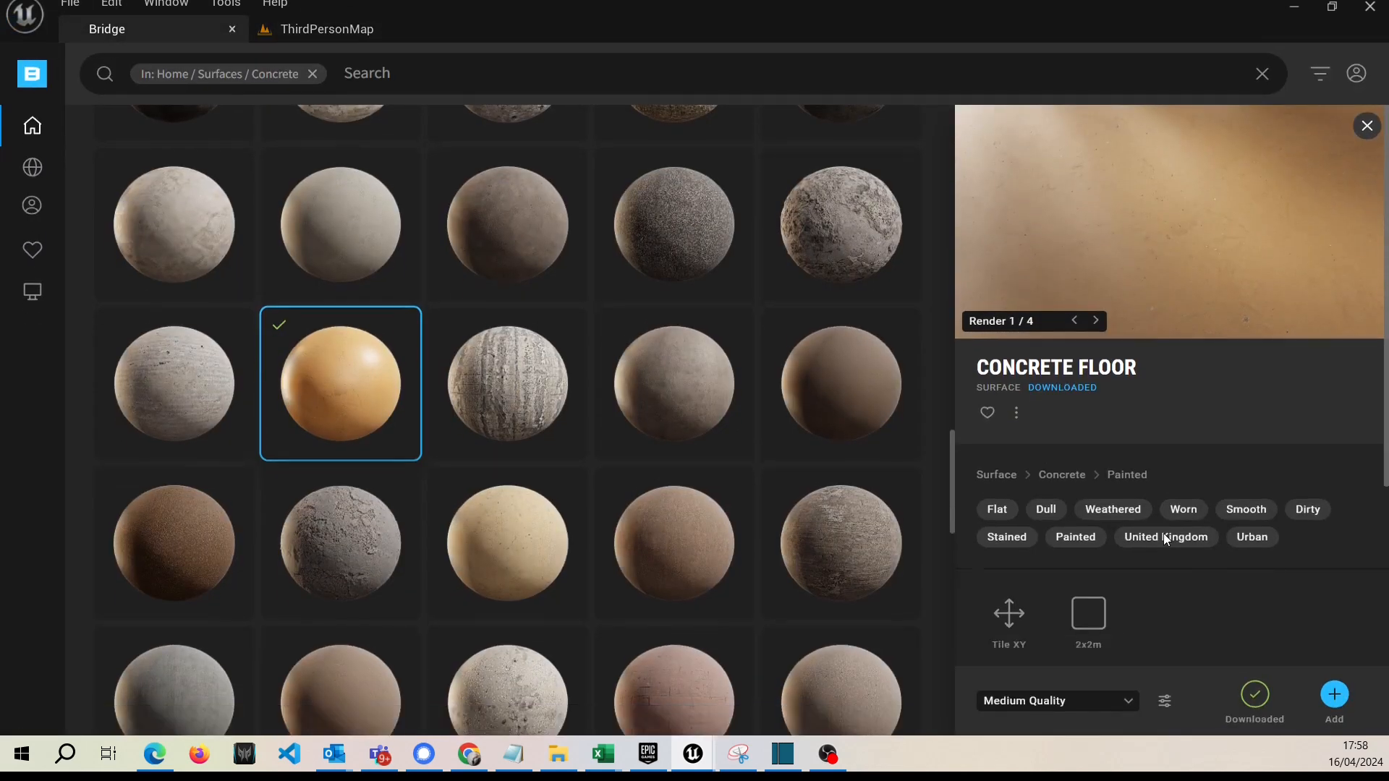
left_click(1165, 700)
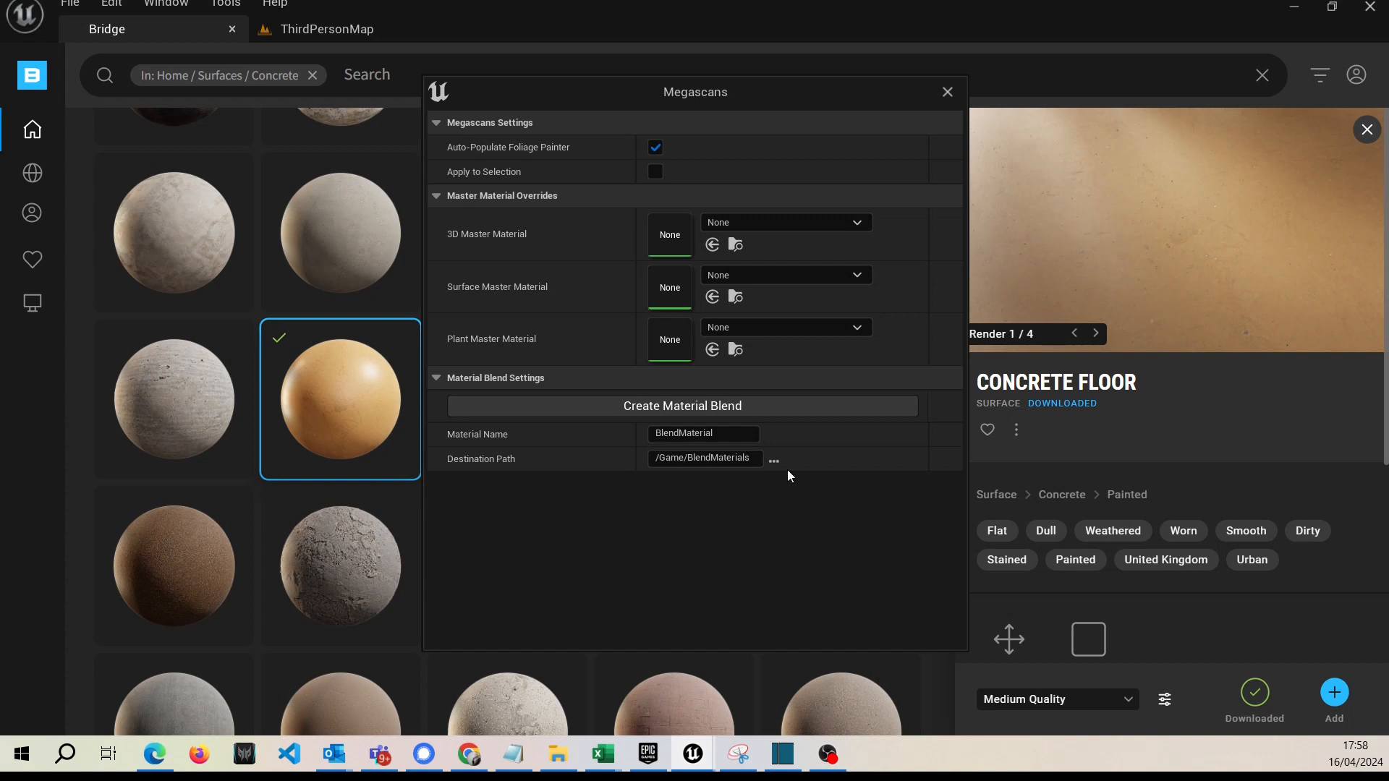
left_click(714, 406)
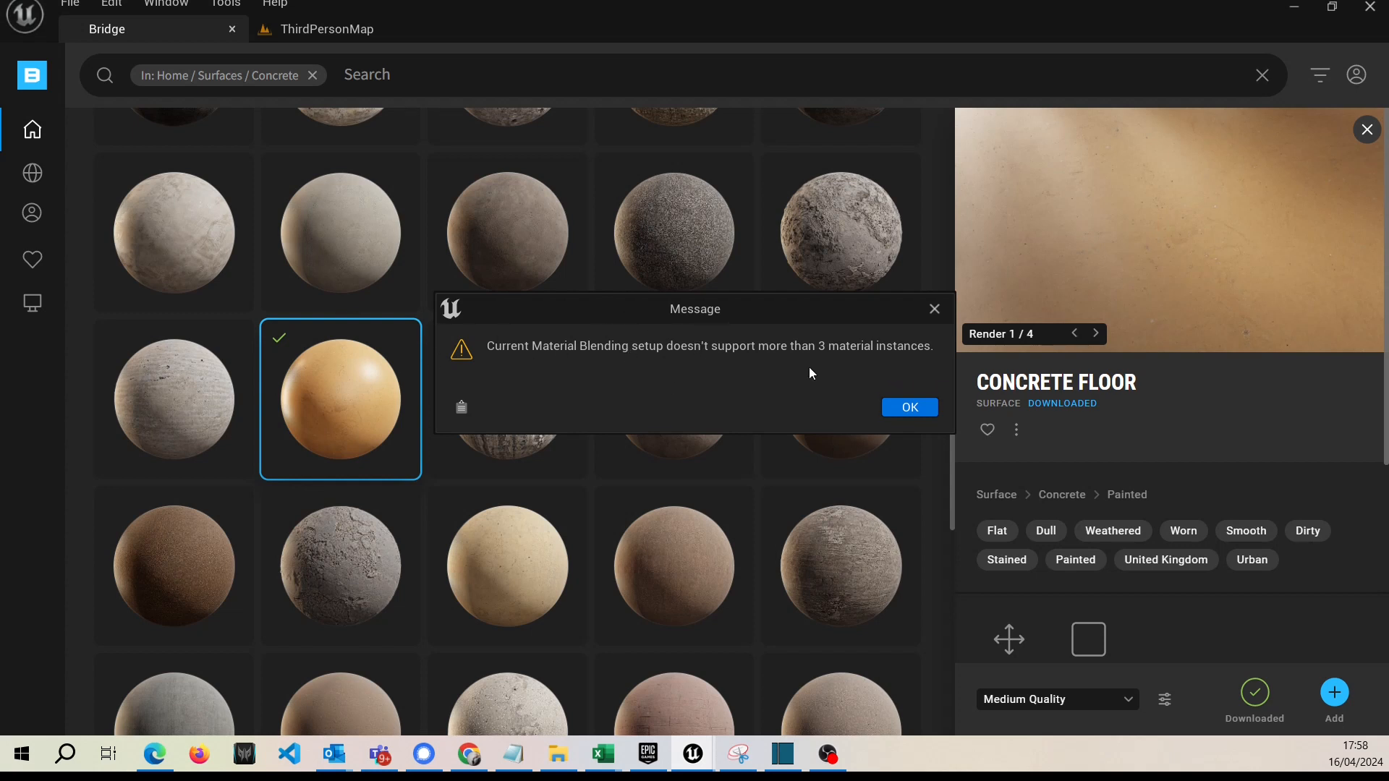
left_click(909, 408)
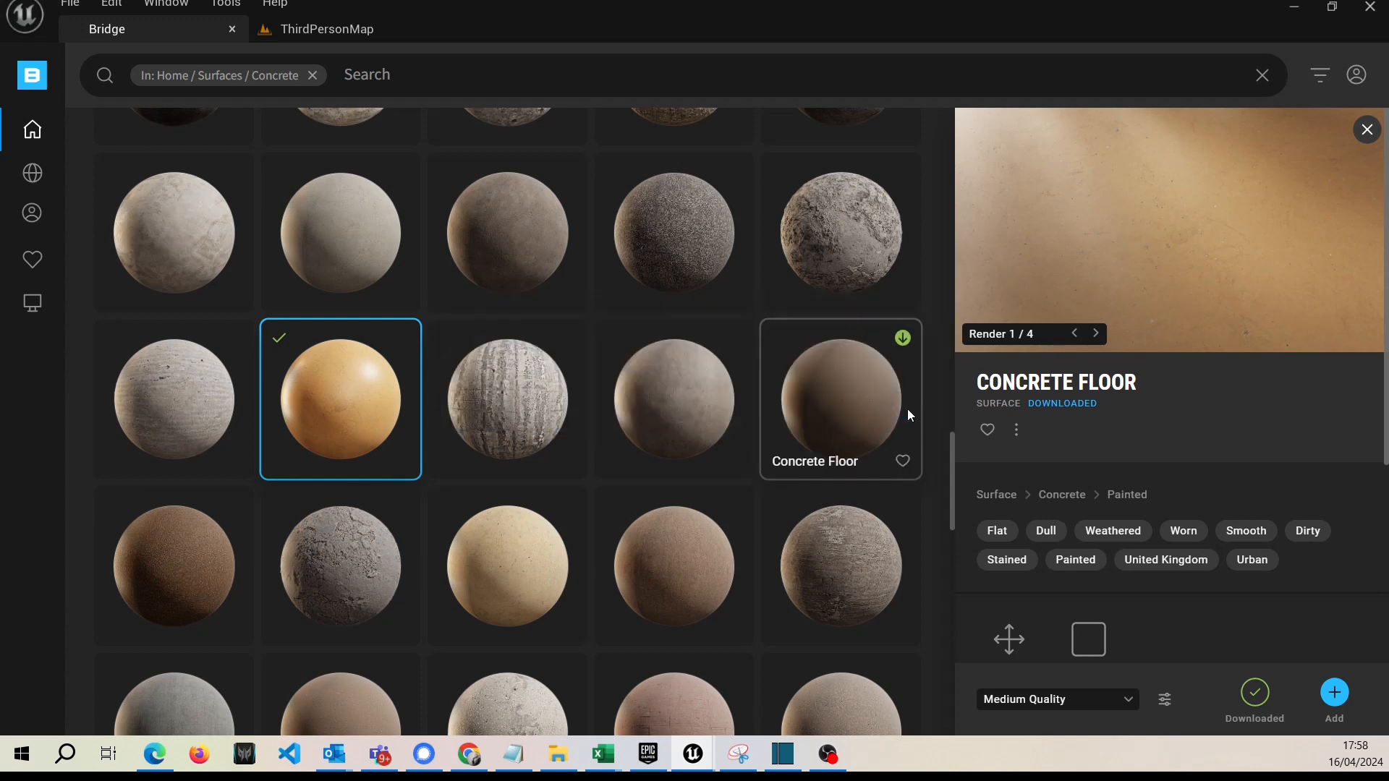
Try to create a material blend from only the concrete floor and dirty concrete wall material instances.
left_click(326, 29)
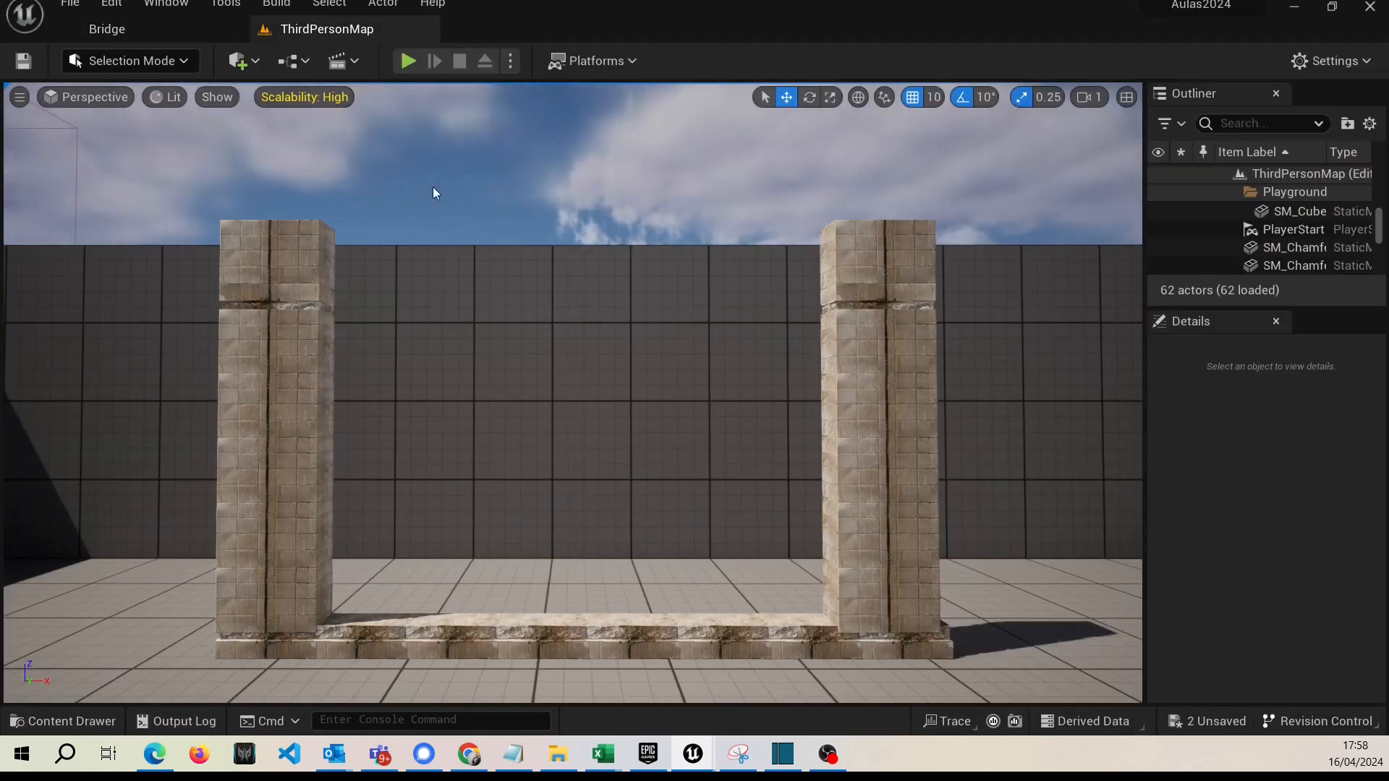
left_click(62, 716)
left_click(397, 597)
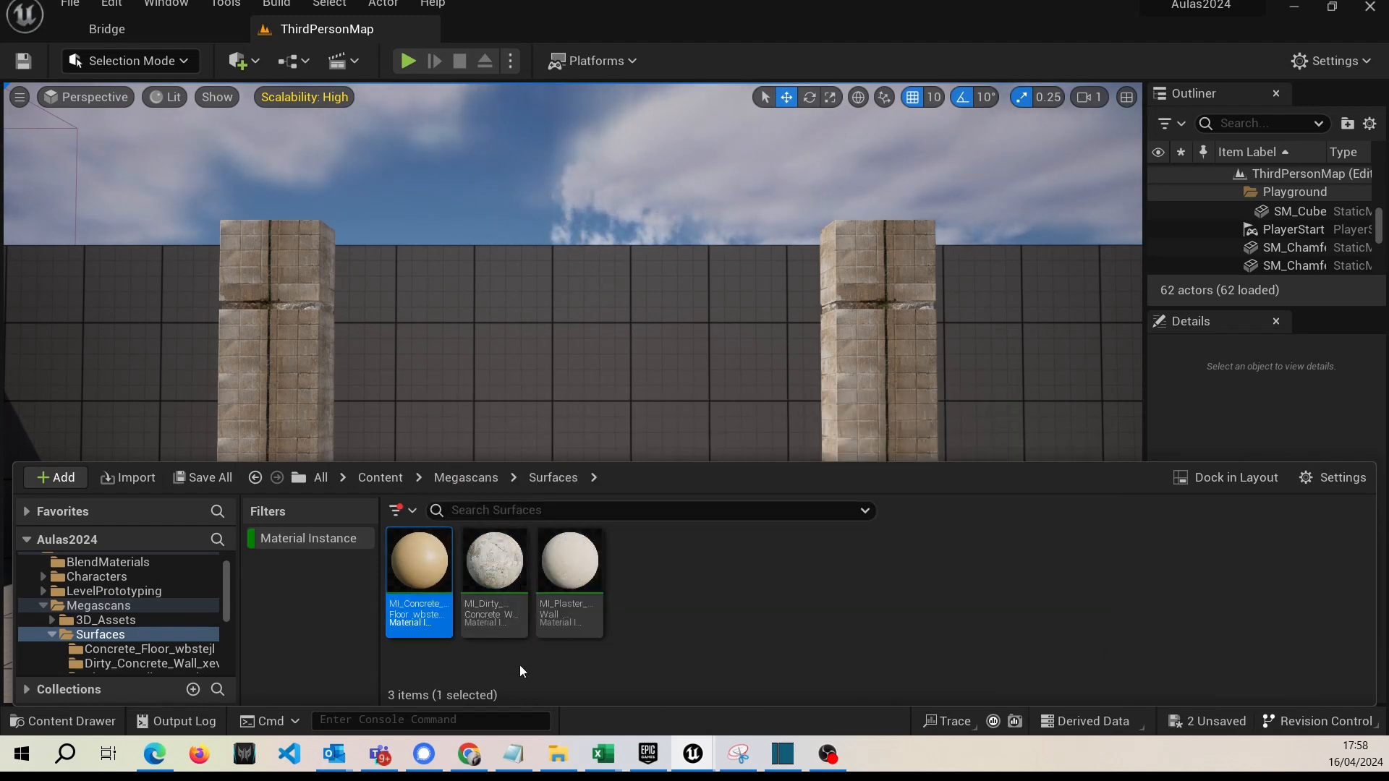
left_click(494, 601, "ctrl")
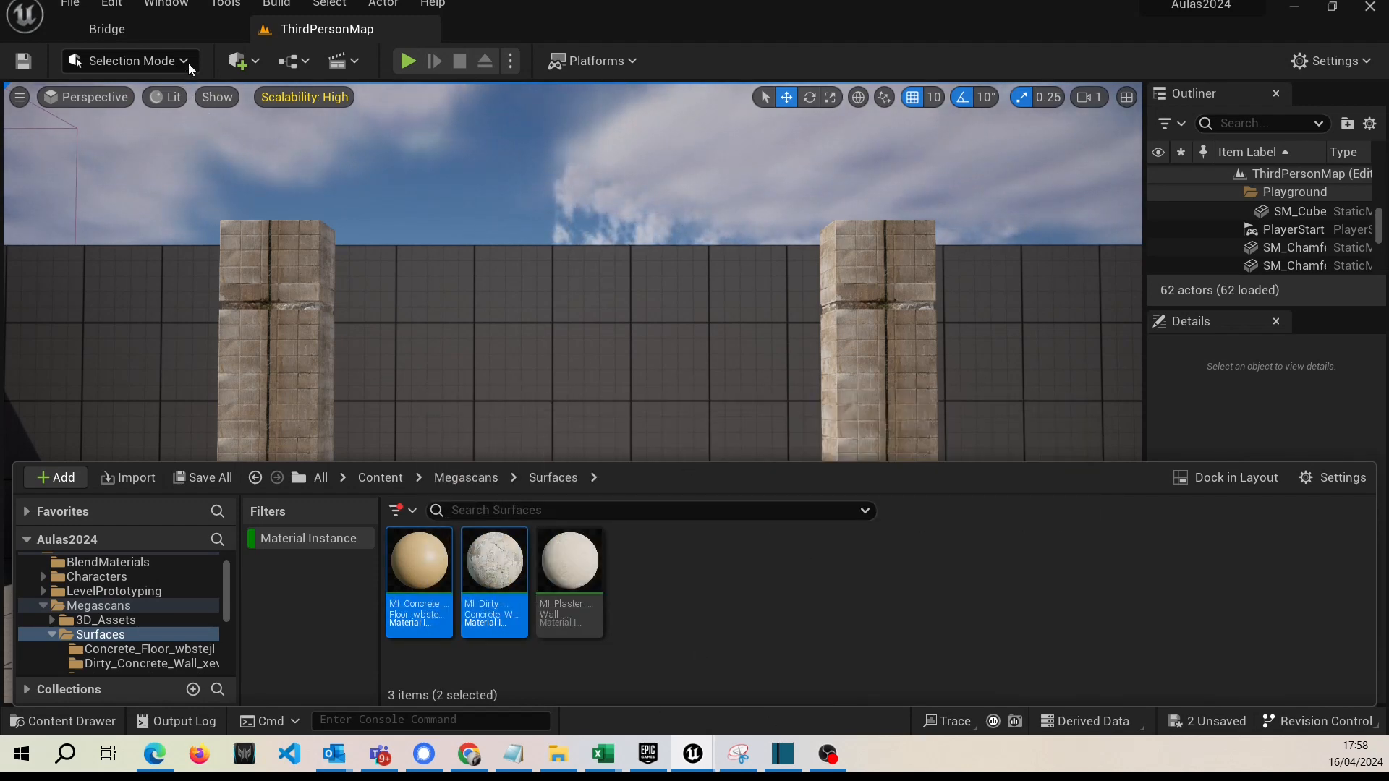
left_click(155, 26)
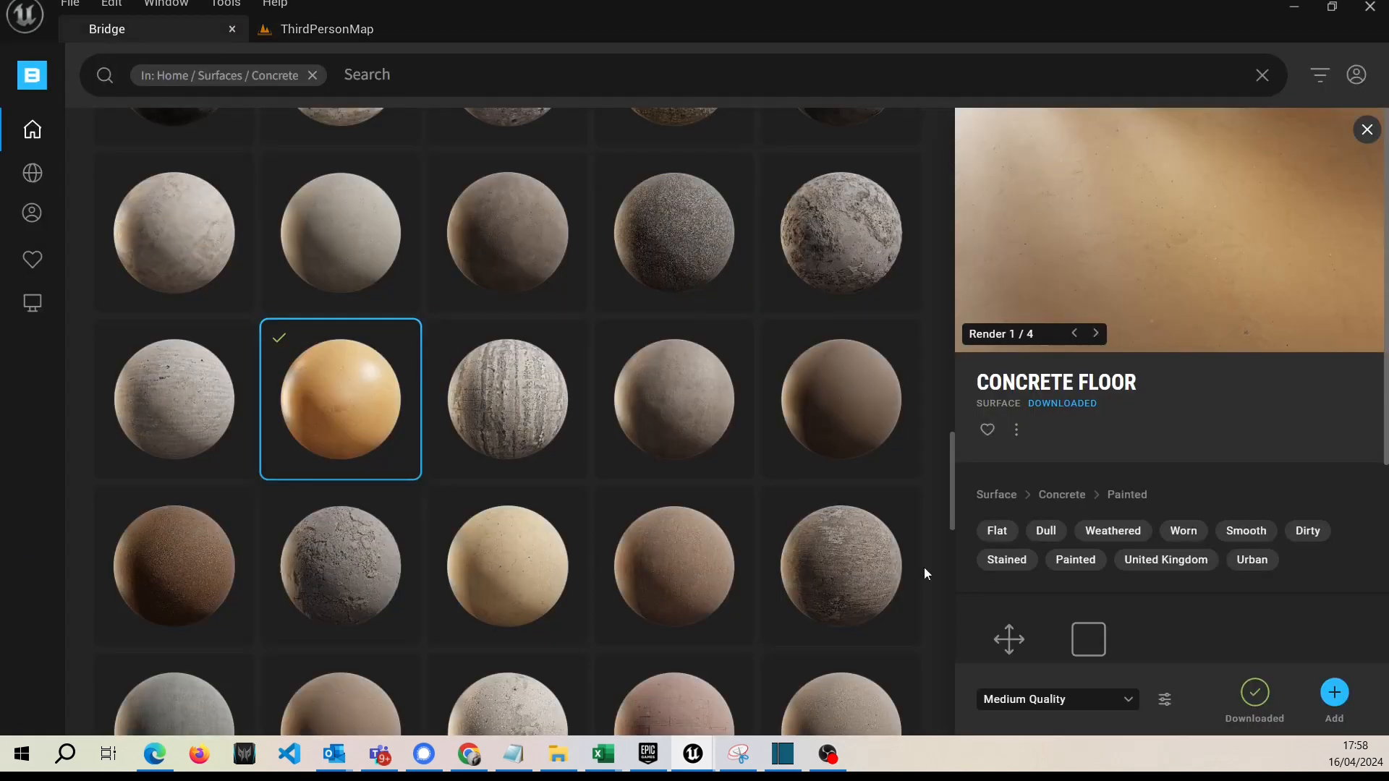
left_click(1164, 700)
left_click(697, 410)
left_click(910, 407)
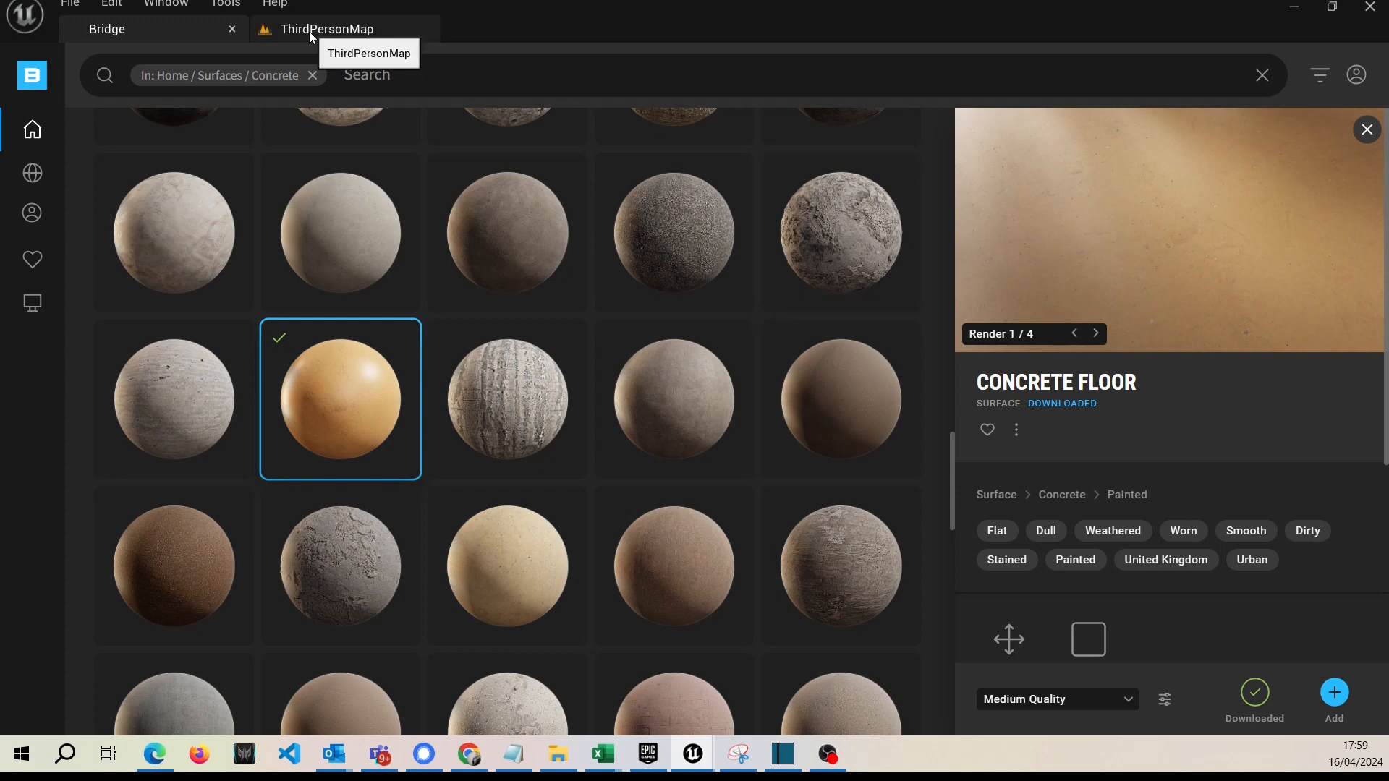
Try to create a material blend named BlendMaterial with only the plaster wall material instance selected.
left_click(334, 34)
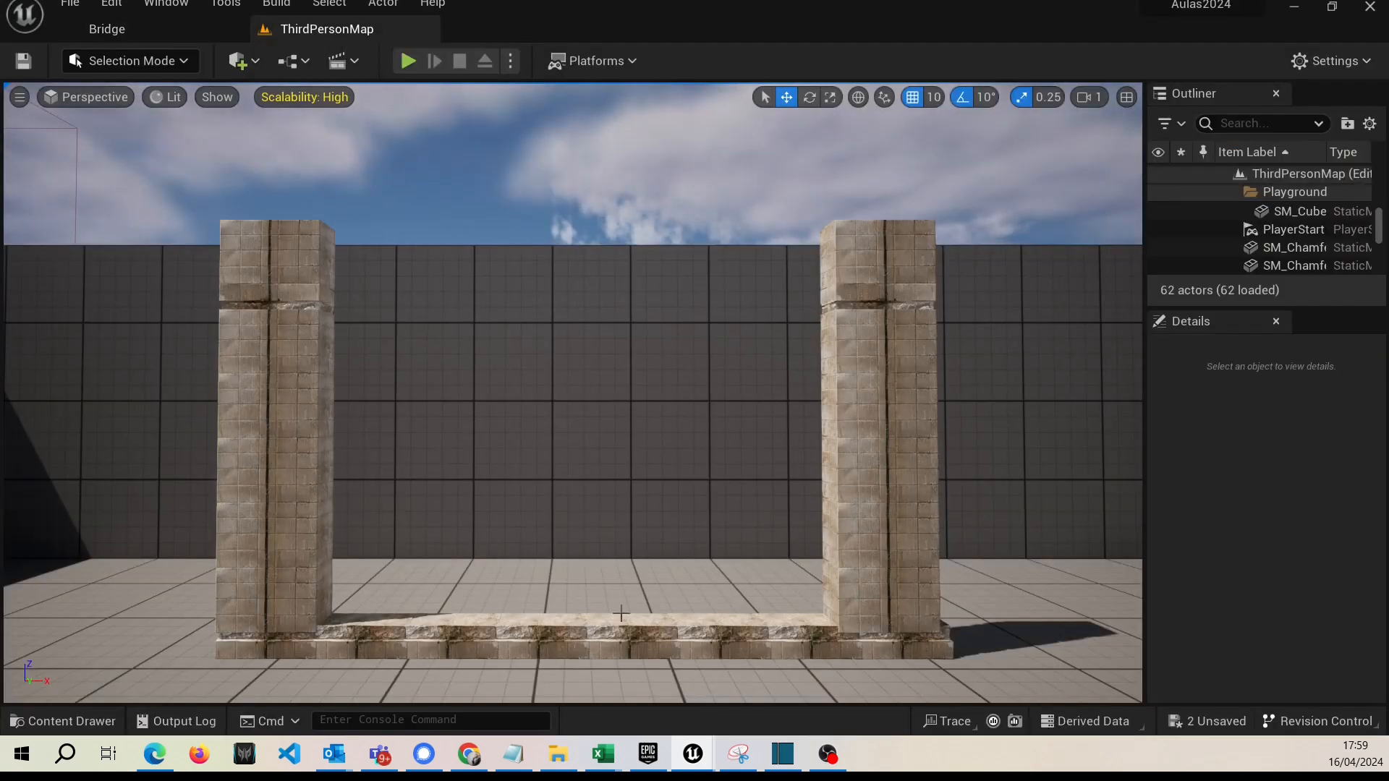
left_click(75, 716)
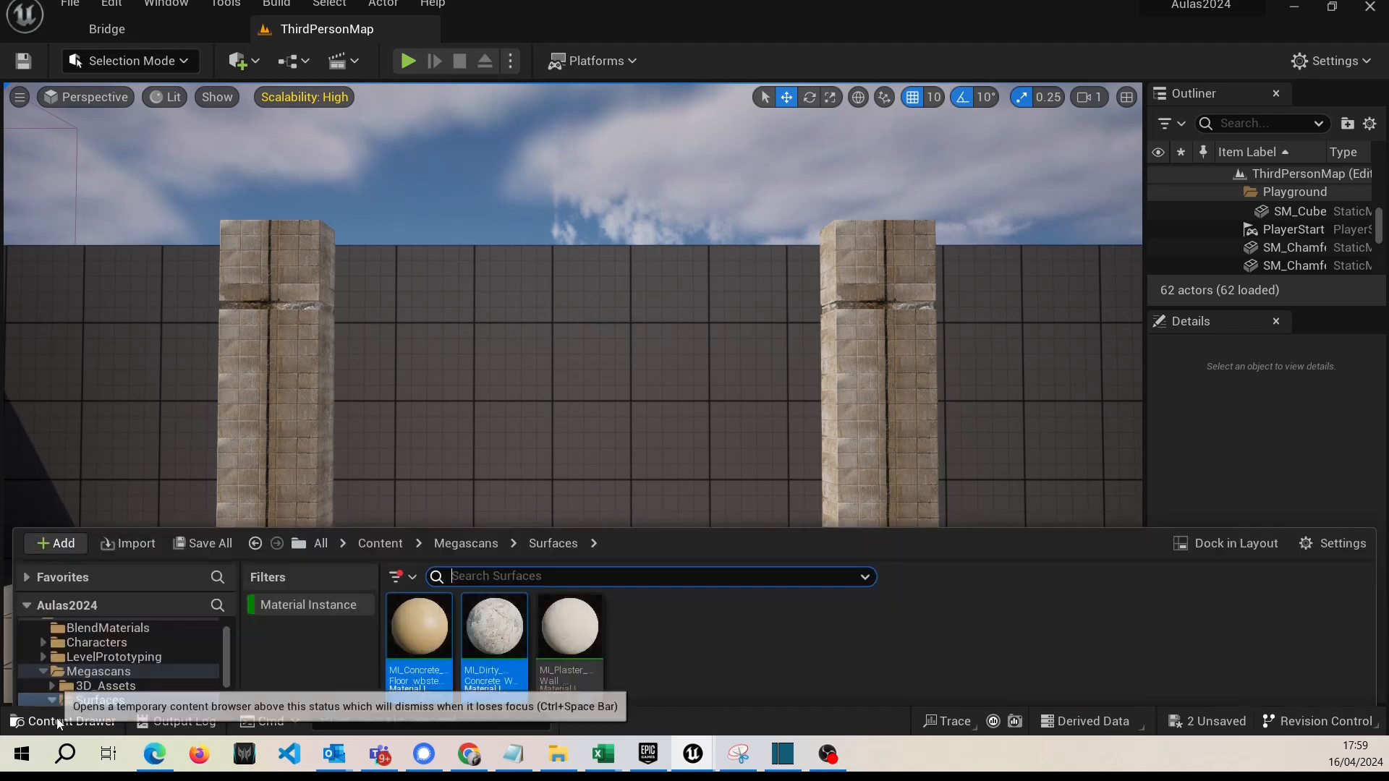
left_click(800, 627)
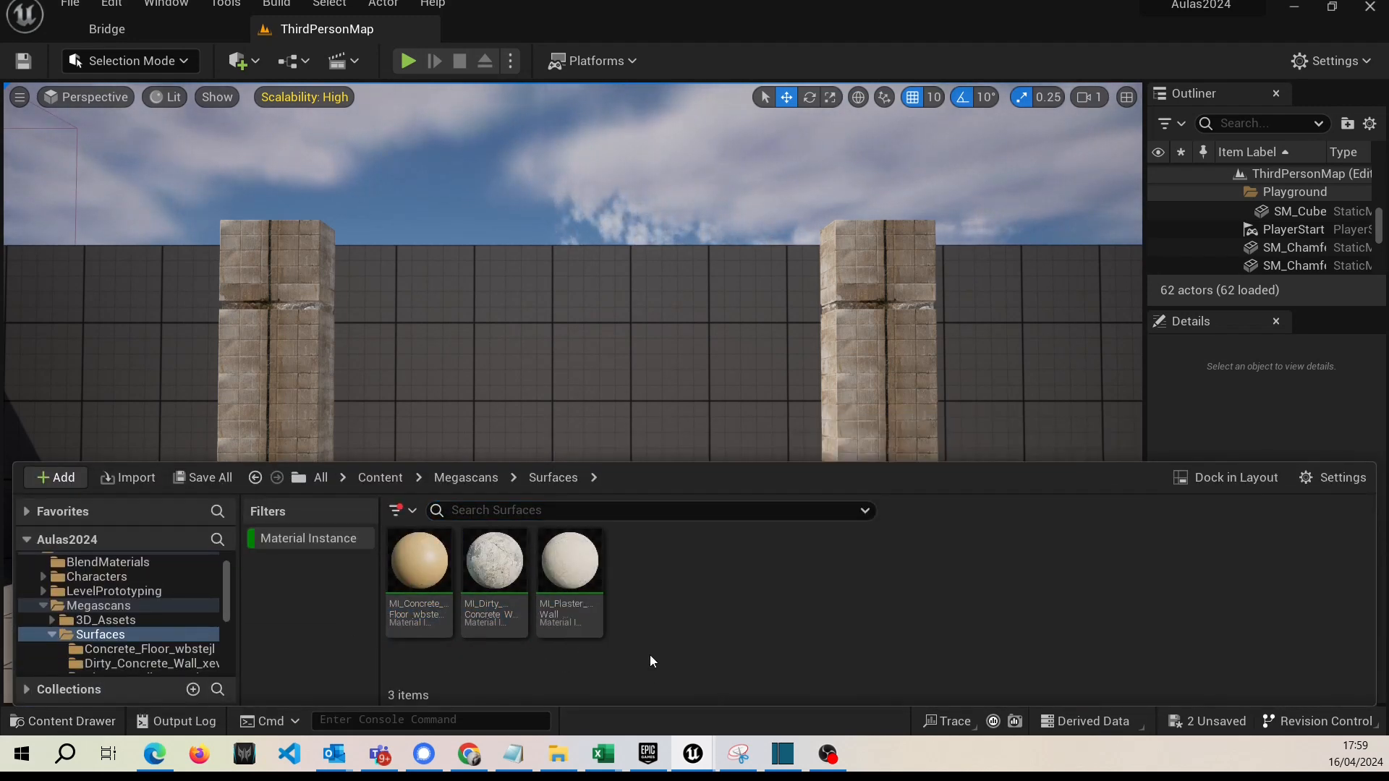
mouse_move(574, 633)
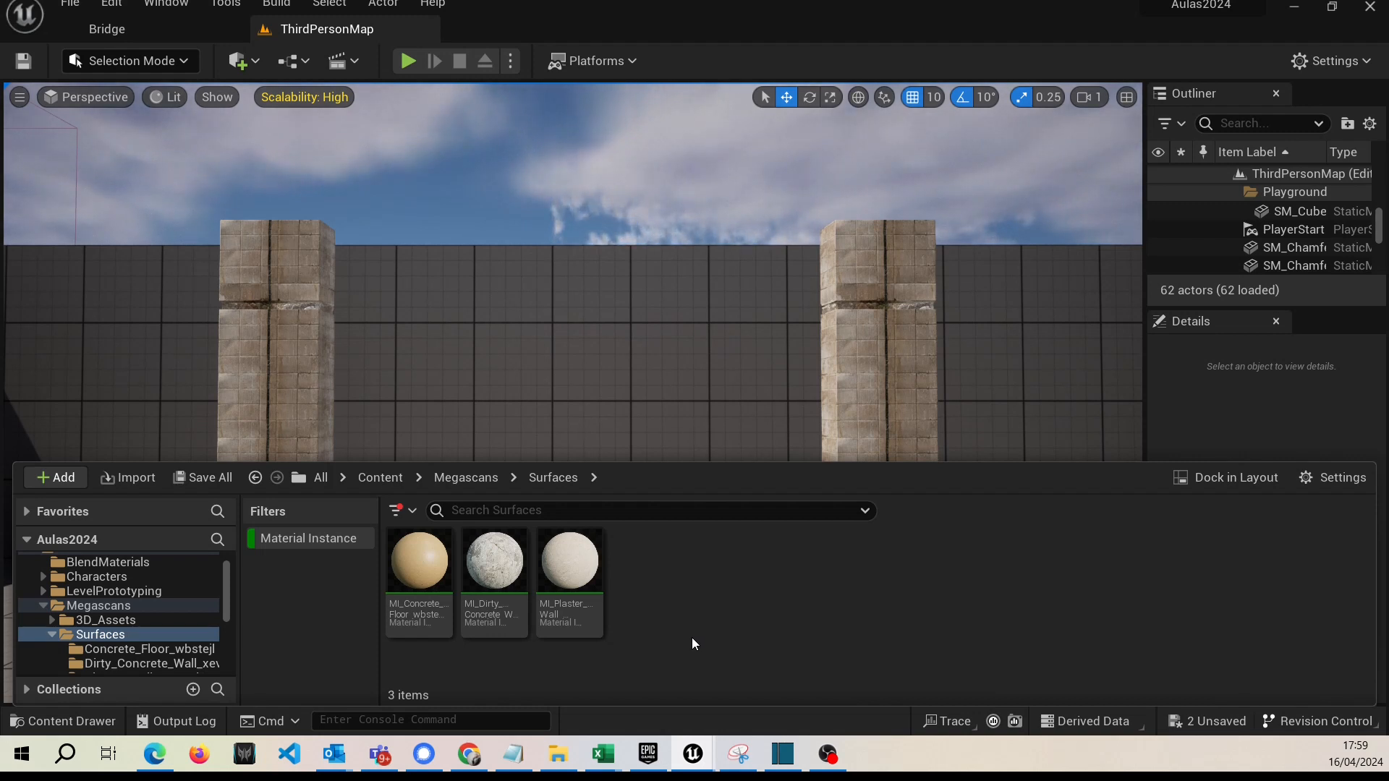
left_click(570, 594)
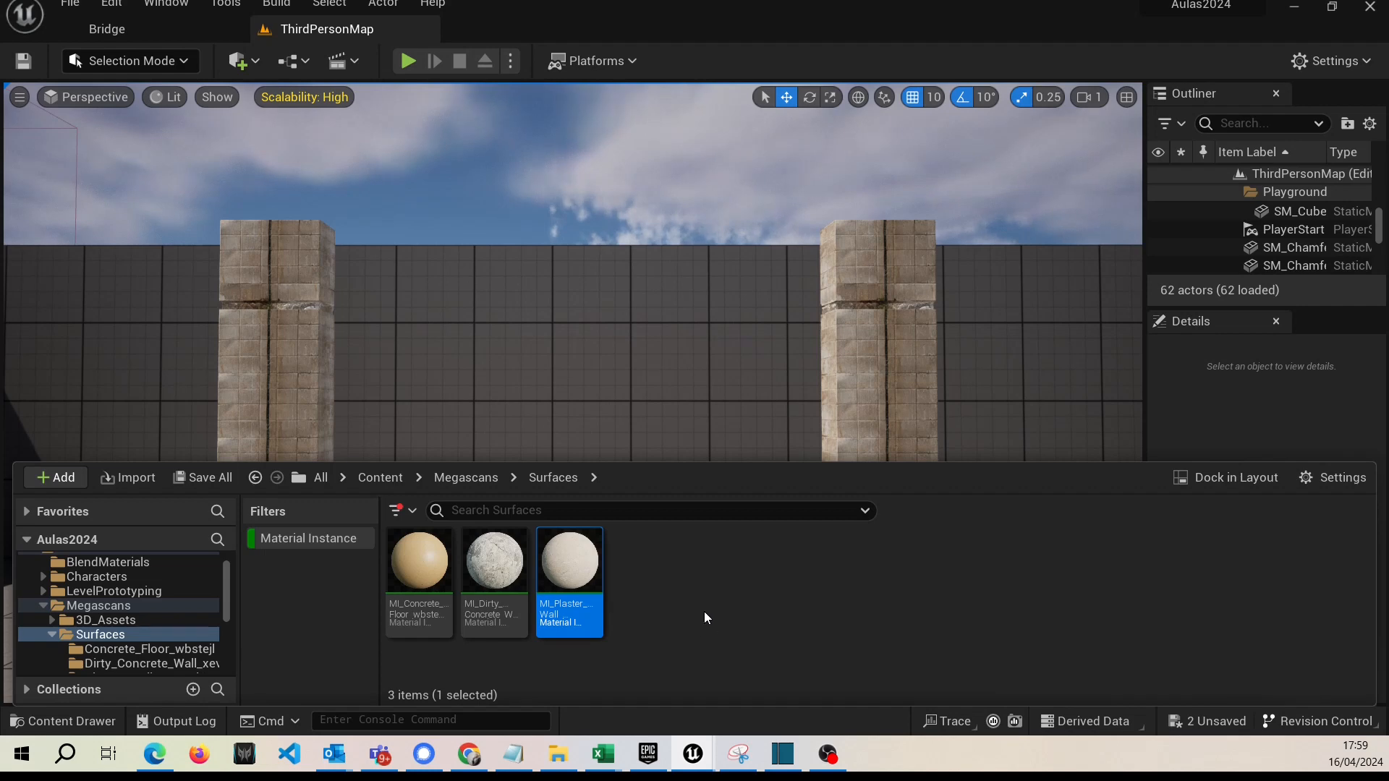
left_click(106, 28)
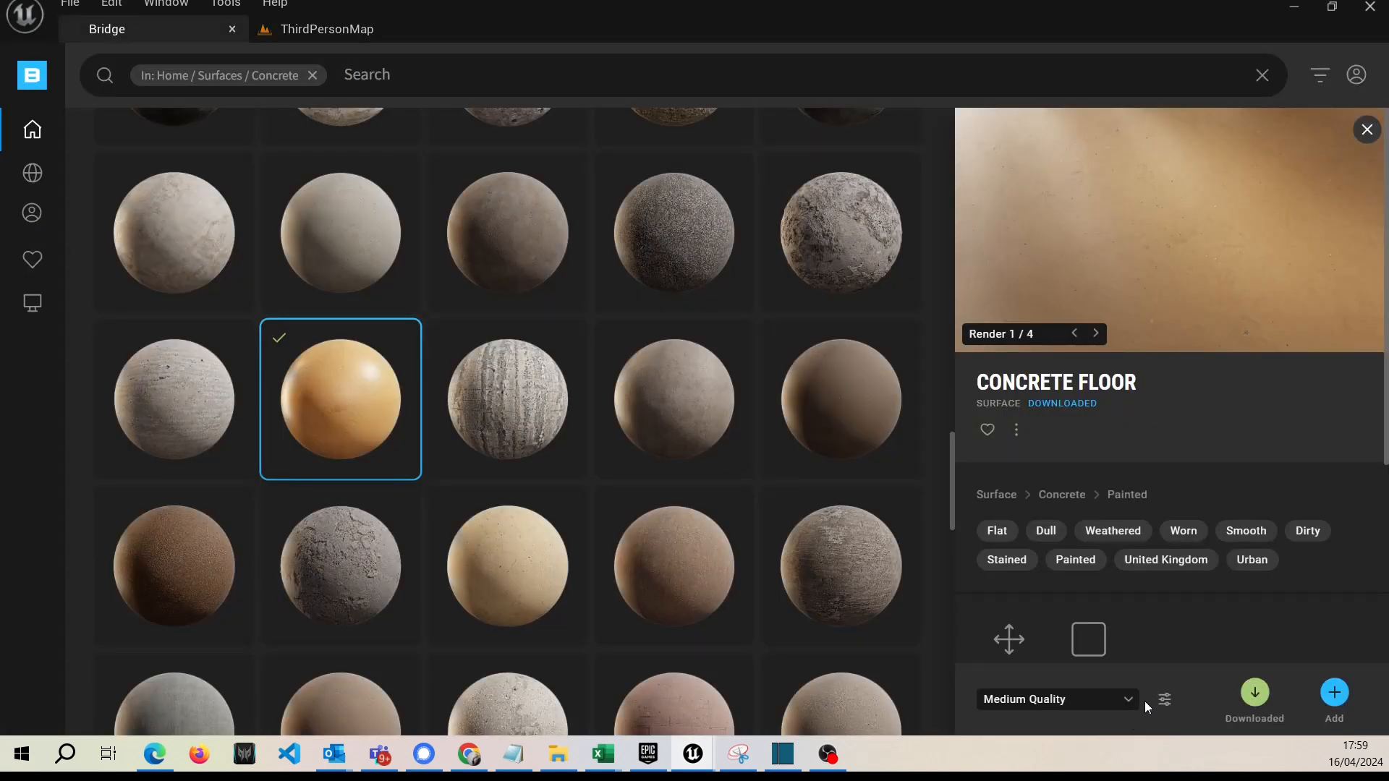
left_click(1165, 699)
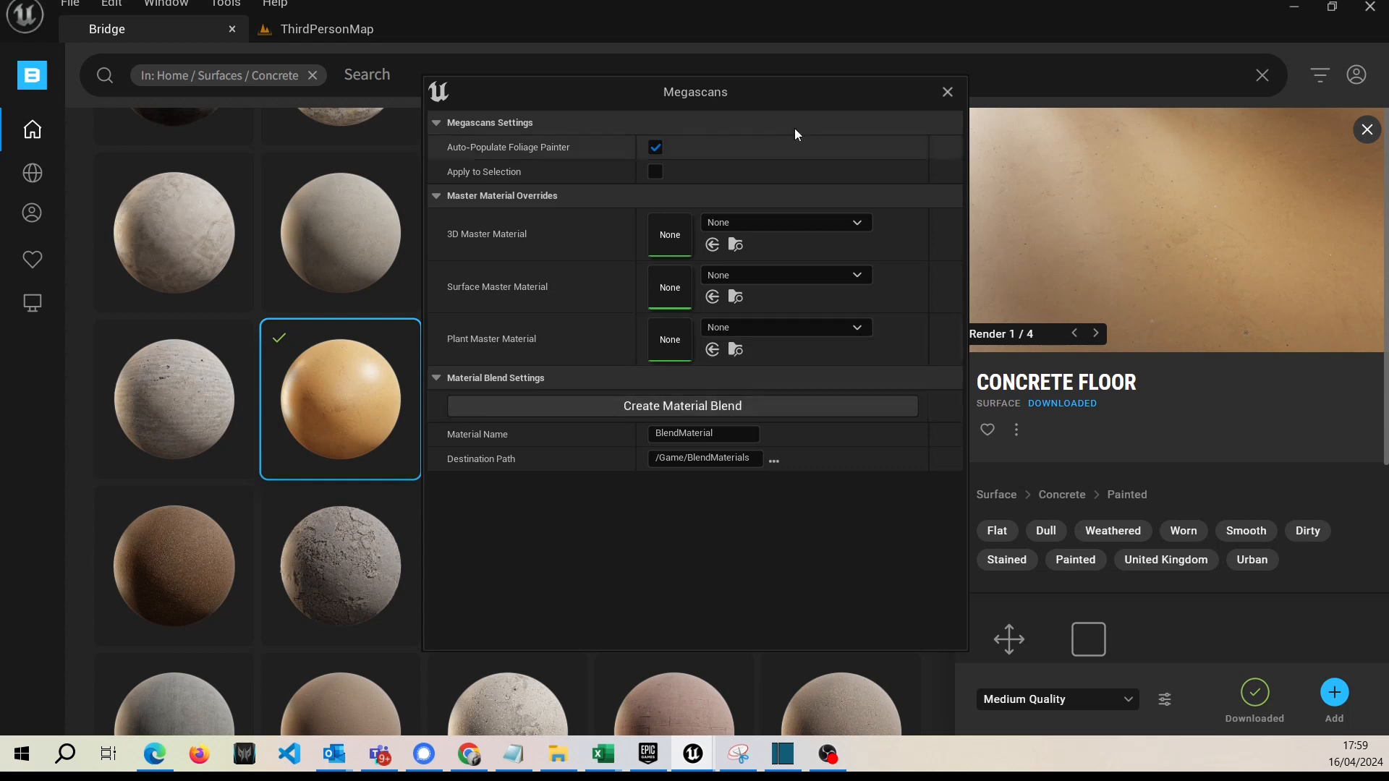
left_click(775, 404)
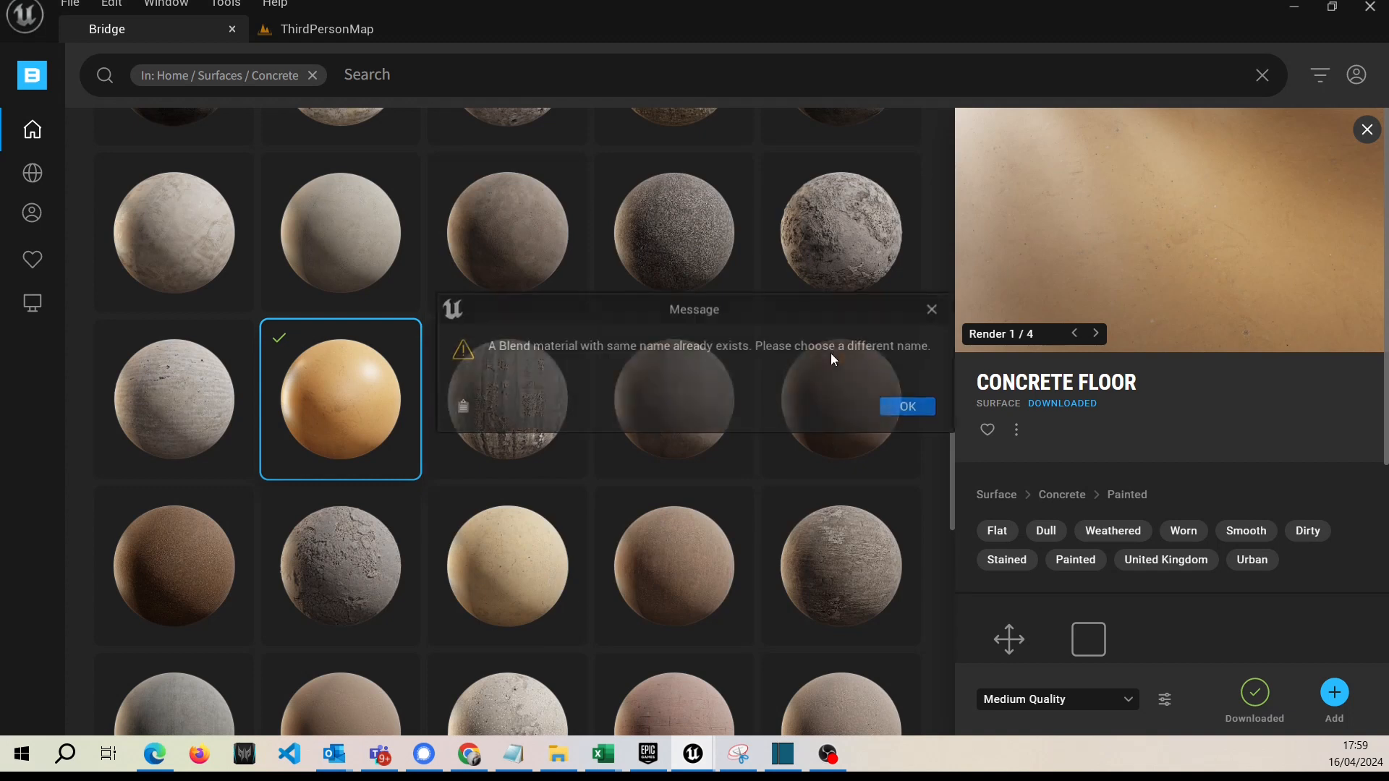
left_click(911, 407)
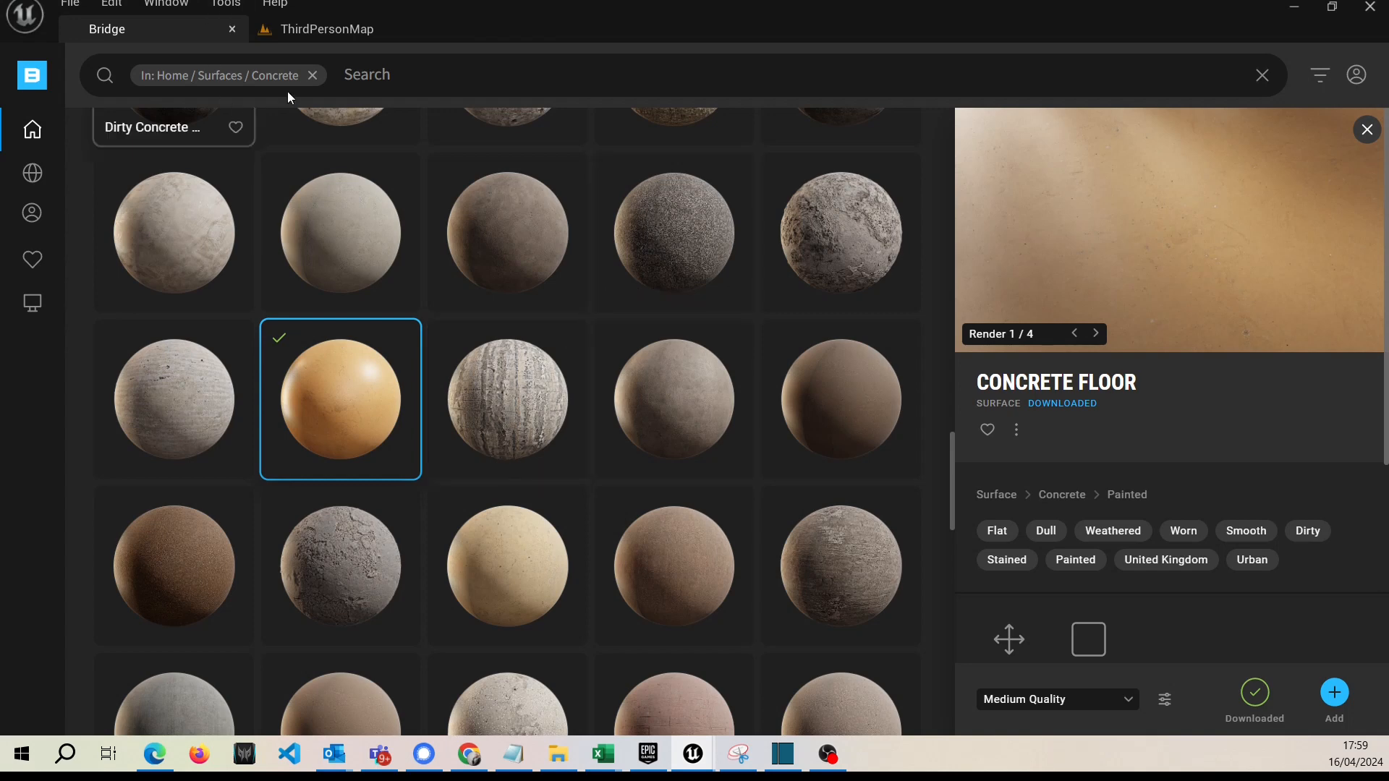
Switch to the ThirdPersonMap level and open the BlendMaterial instance from the BlendMaterials folder for editing.
left_click(311, 32)
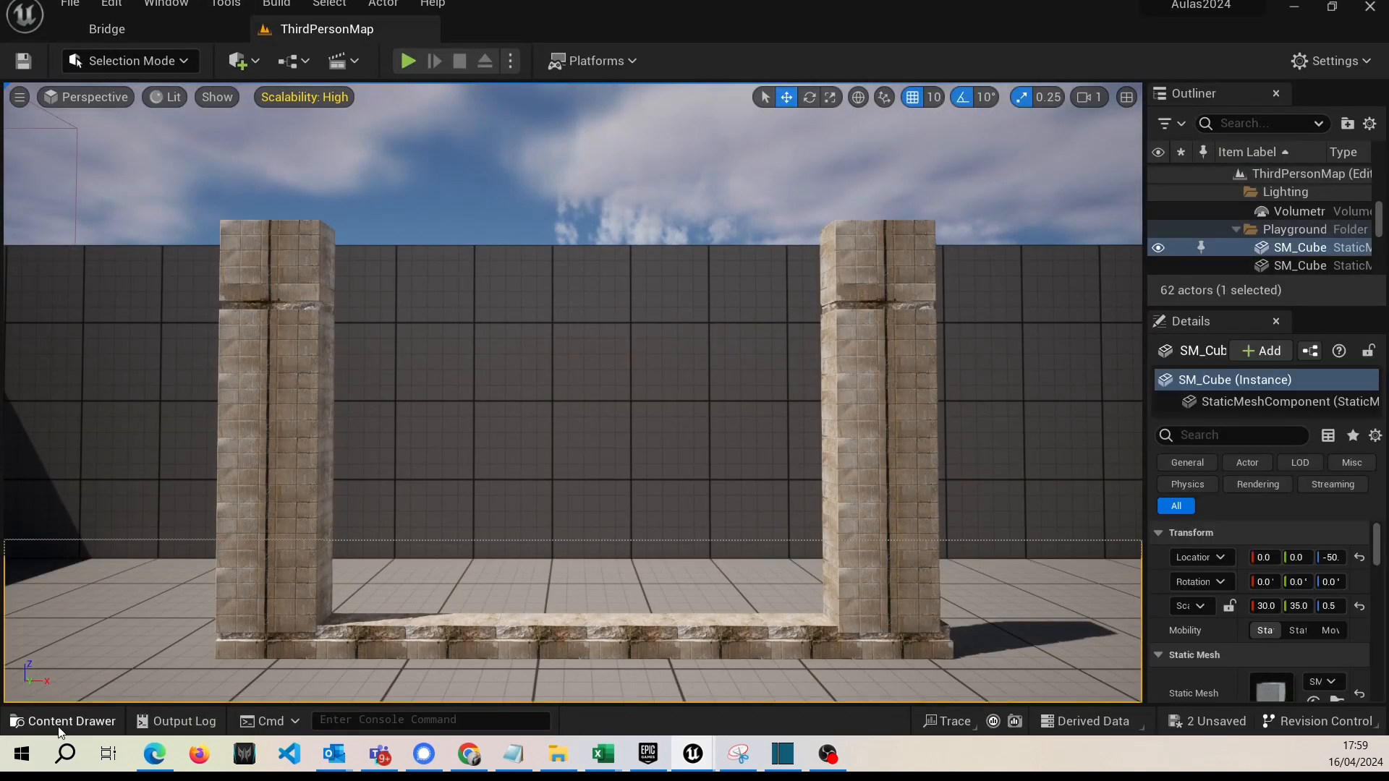
left_click(64, 721)
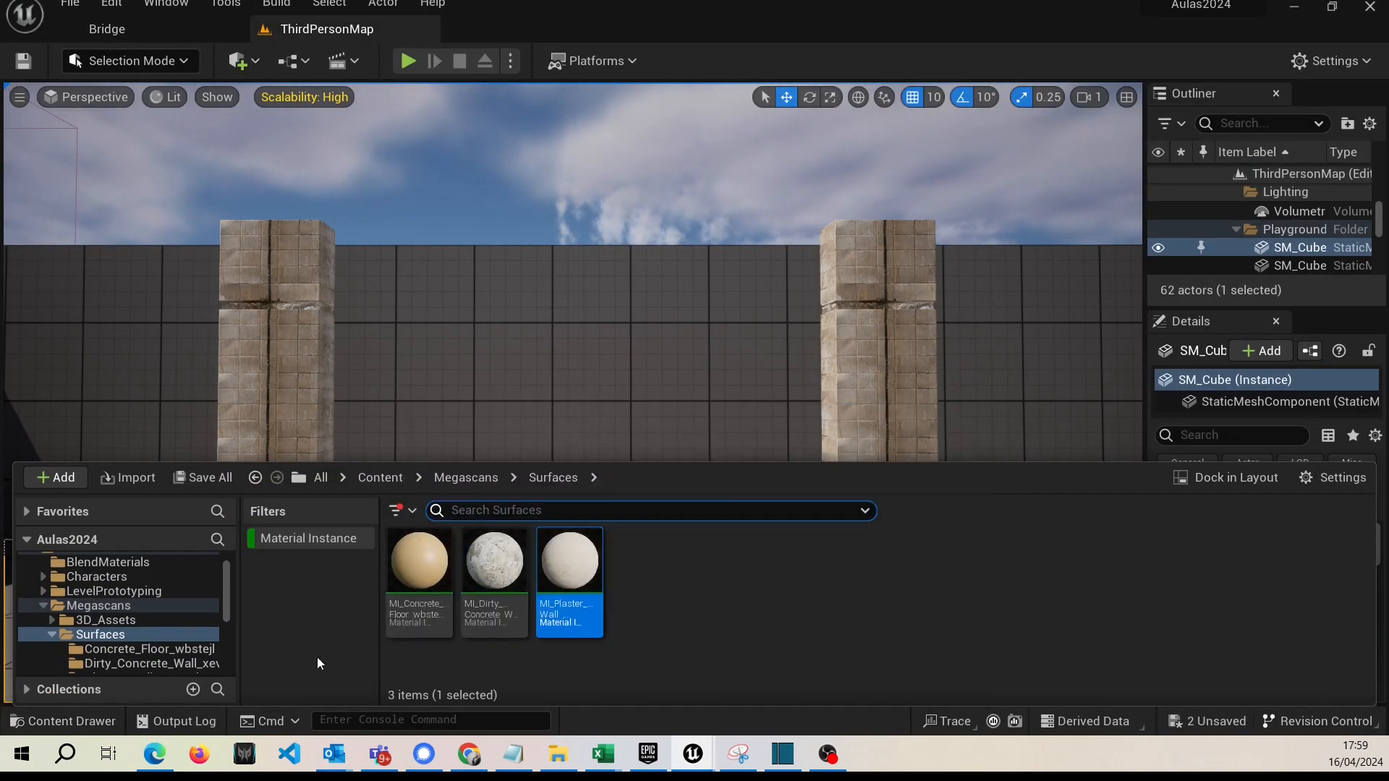
scroll(136, 640, "up", 1)
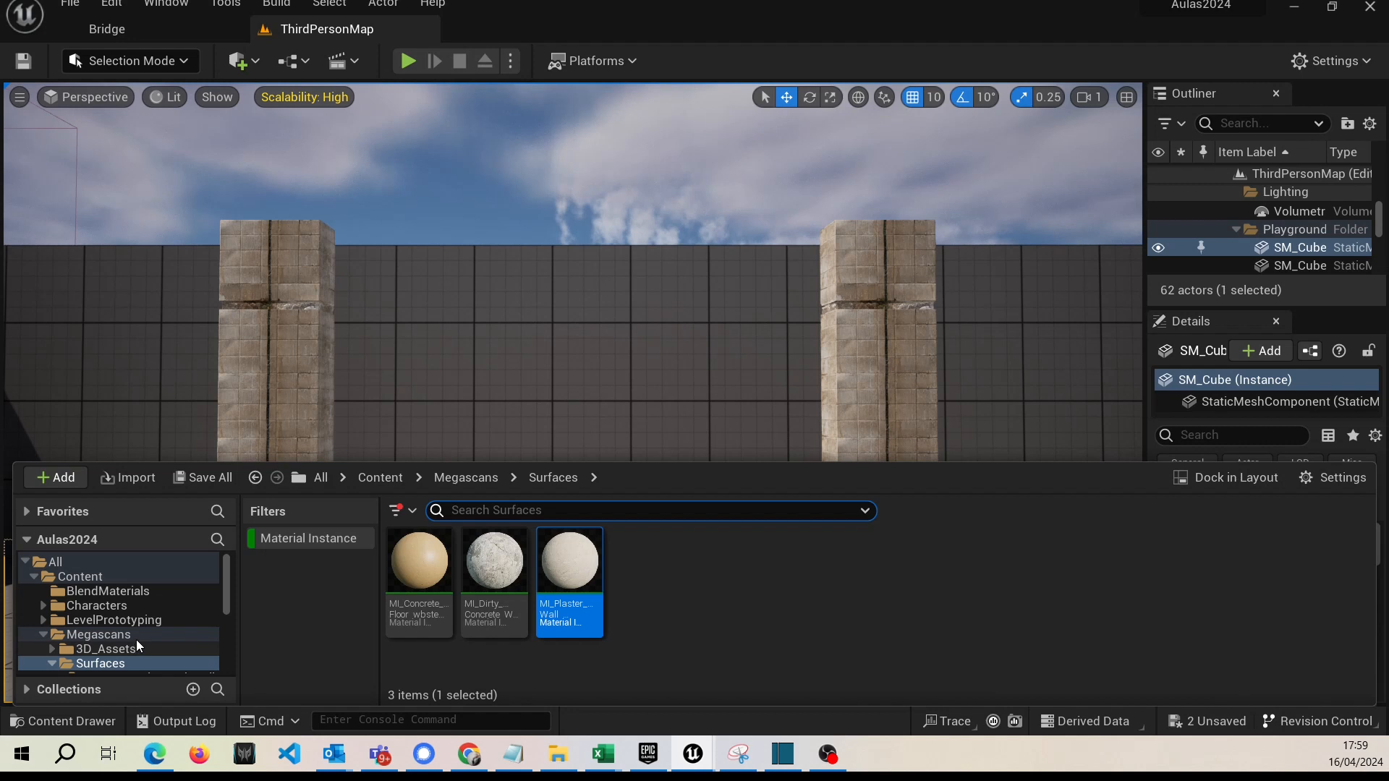
left_click(92, 590)
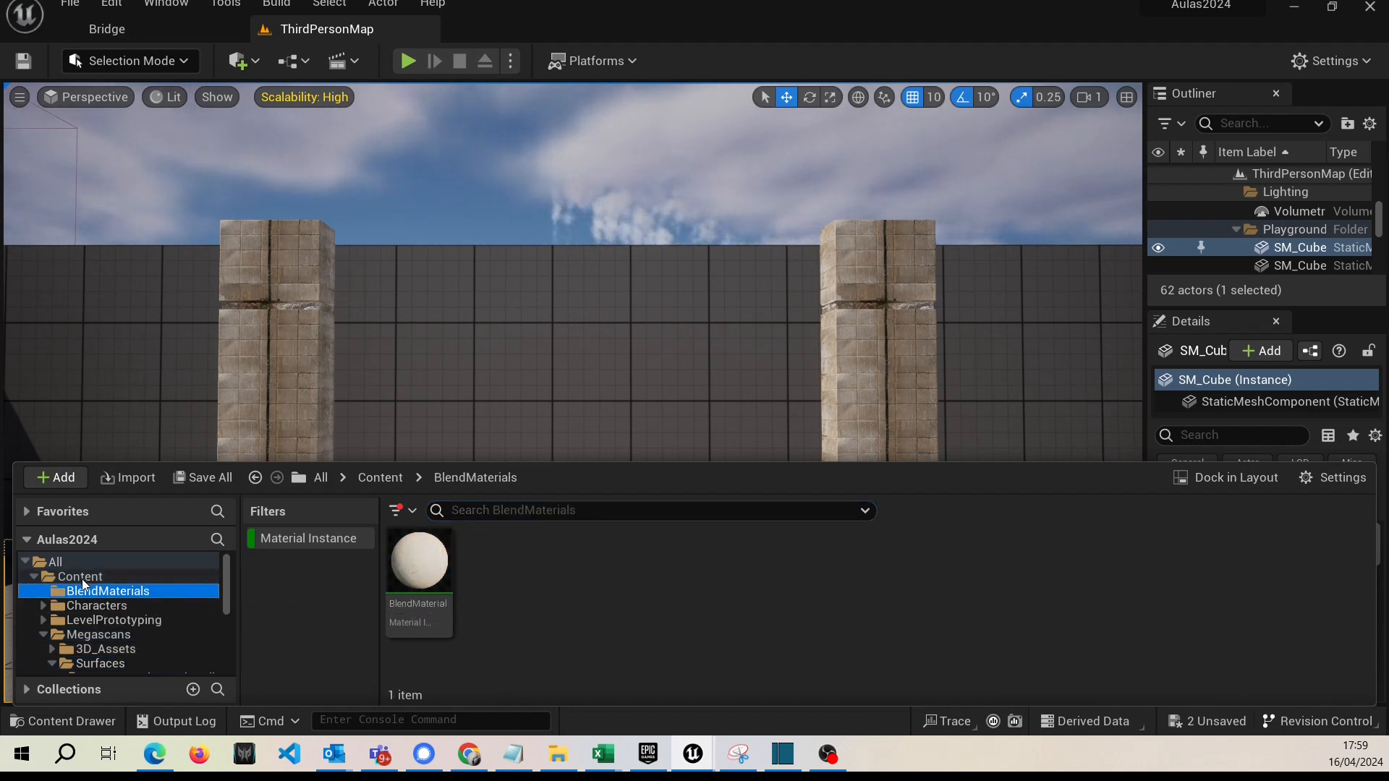
left_click(388, 615)
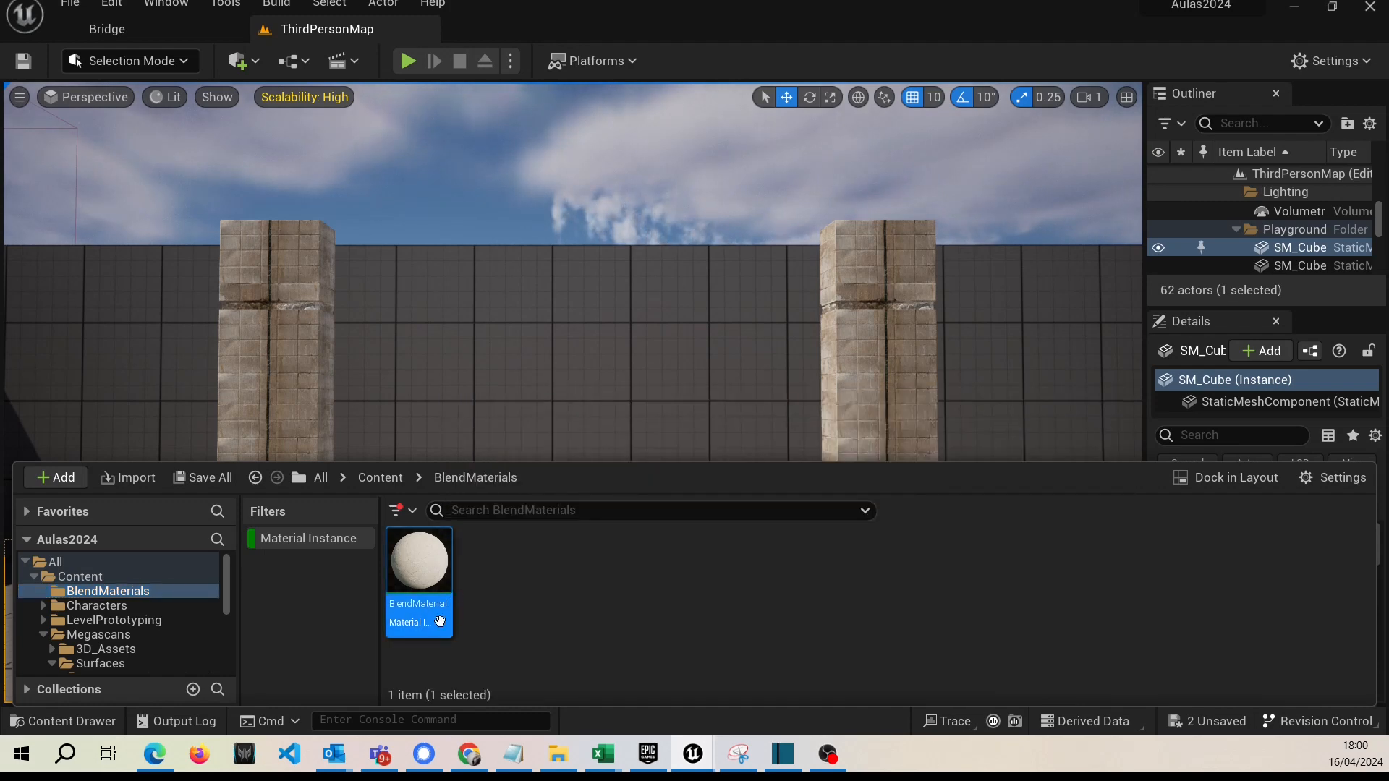
double_click(439, 621)
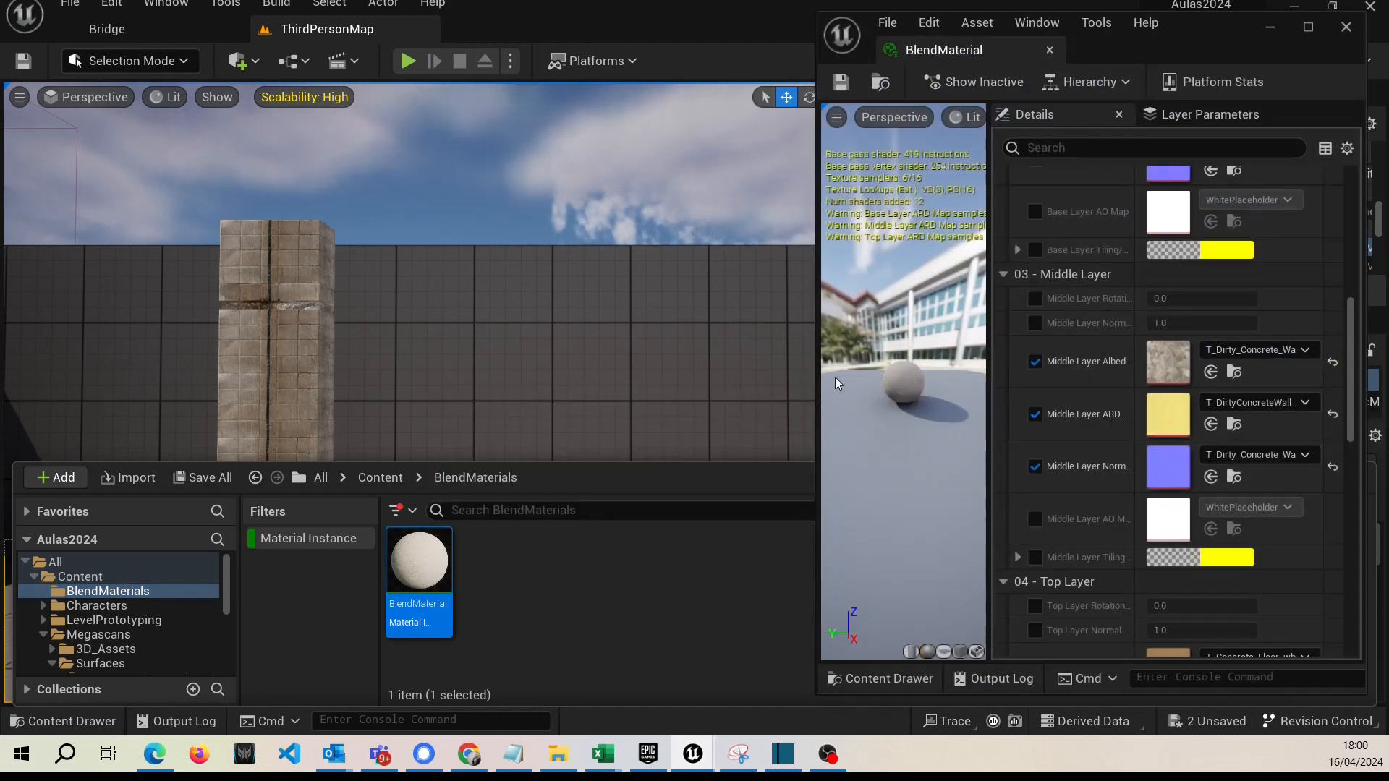
Widen the BlendMaterial editor window and turn off the Use Puddle Layer override.
left_click_drag(817, 373, 597, 371)
left_click_drag(497, 369, 419, 374)
scroll(913, 495, "up", 3)
scroll(913, 499, "up", 3)
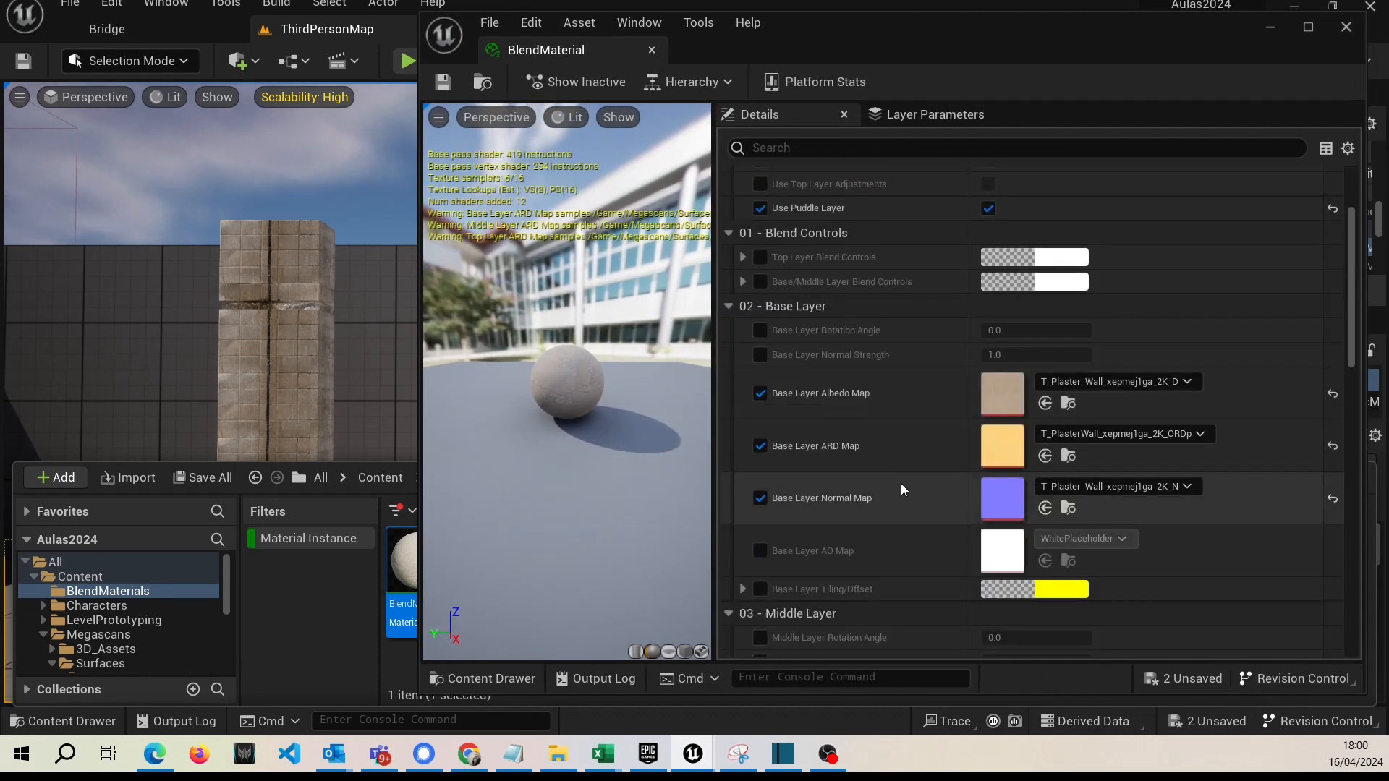
left_click(760, 208)
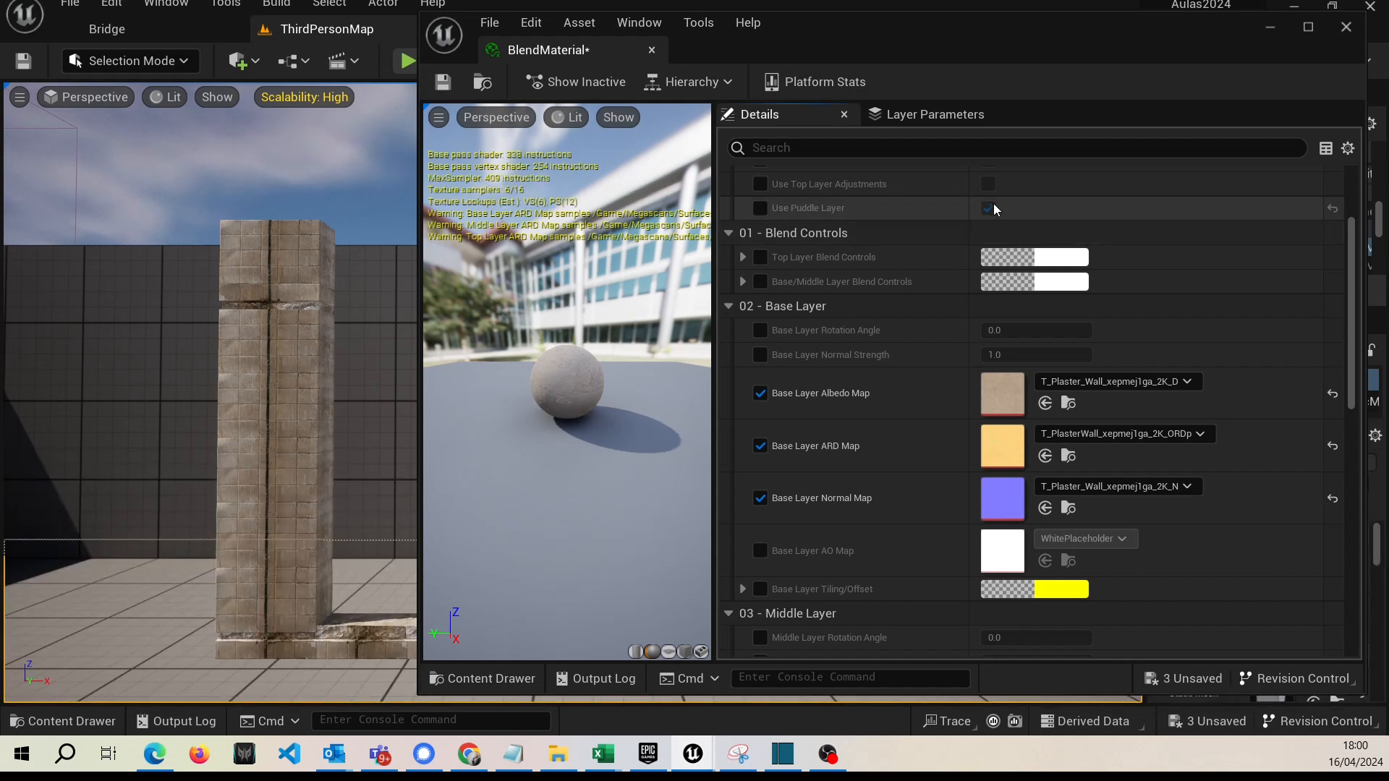
Review the texture maps assigned to the Base, Middle and Top Layers of BlendMaterial.
scroll(825, 365, "down", 1)
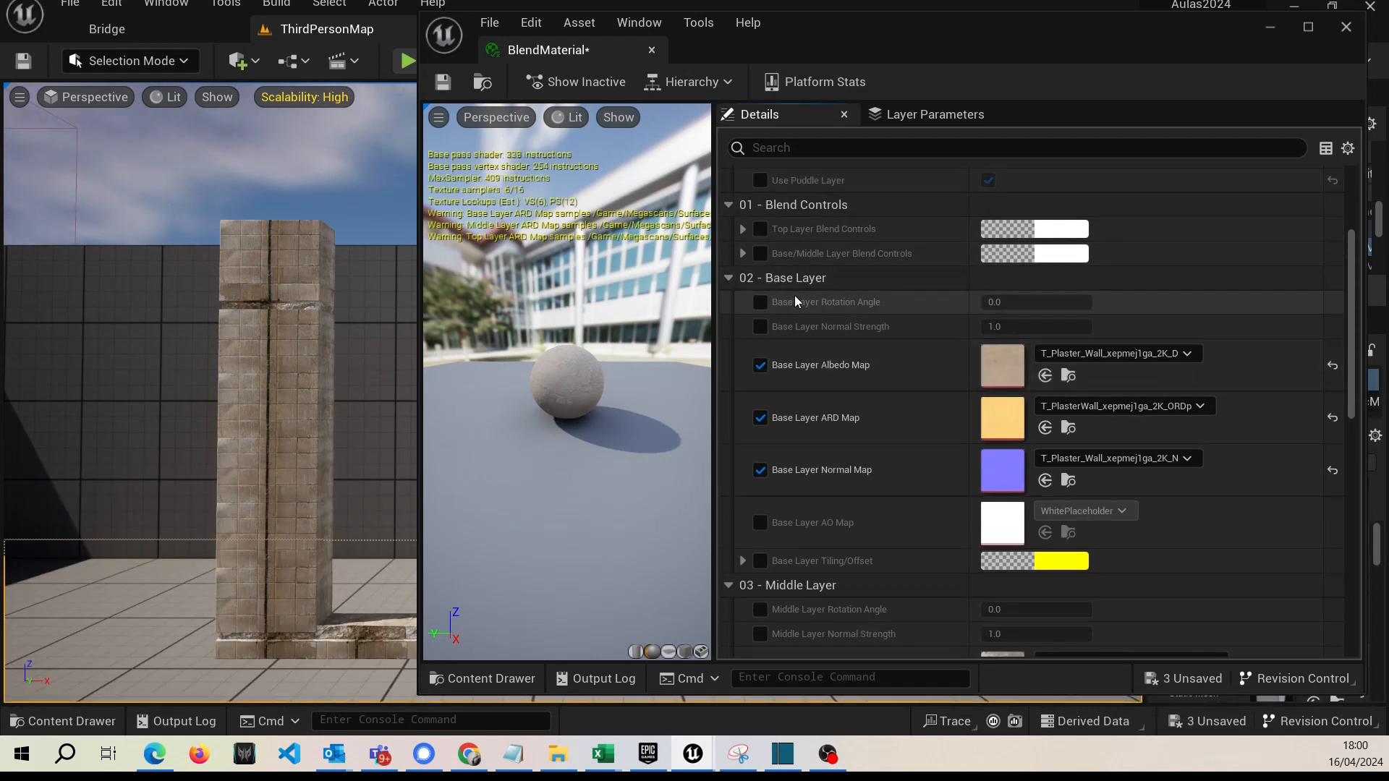
scroll(820, 325, "down", 2)
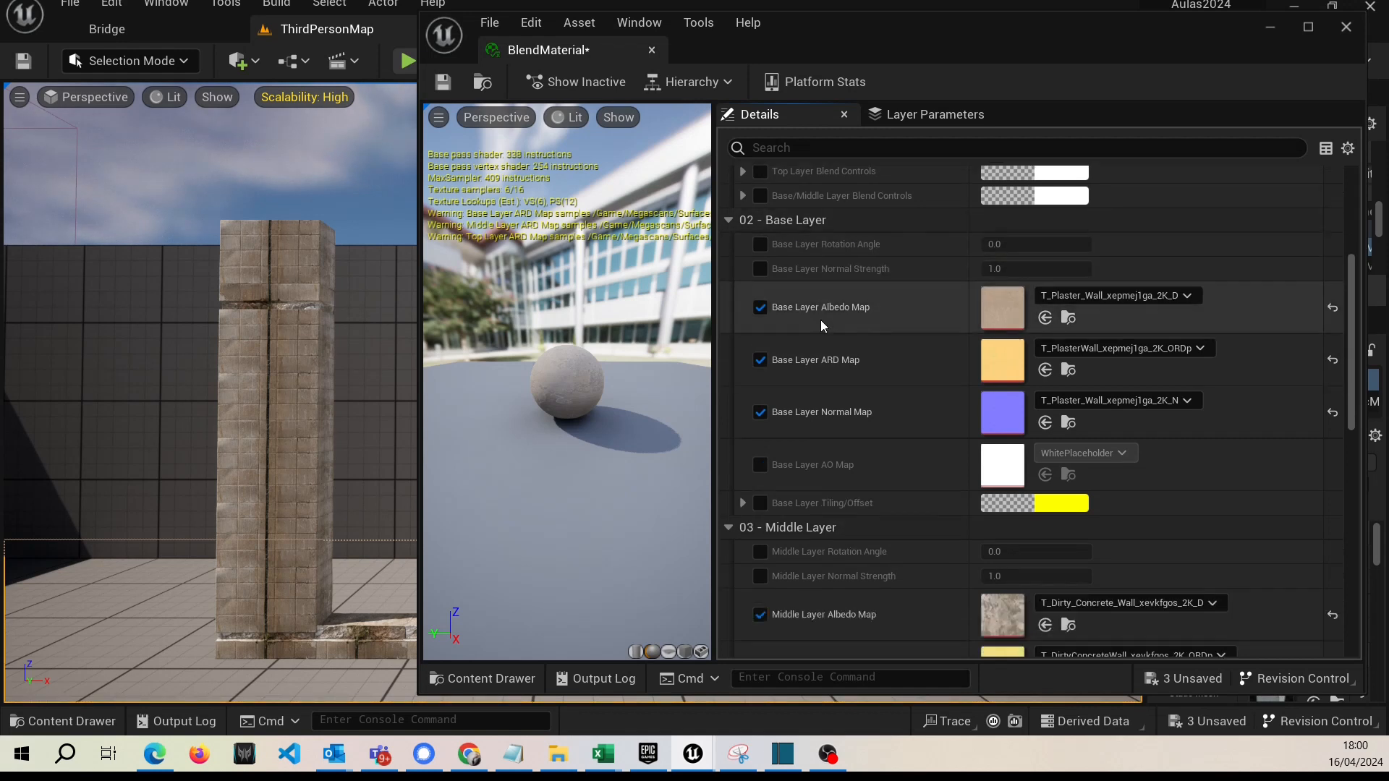
scroll(820, 324, "down", 4)
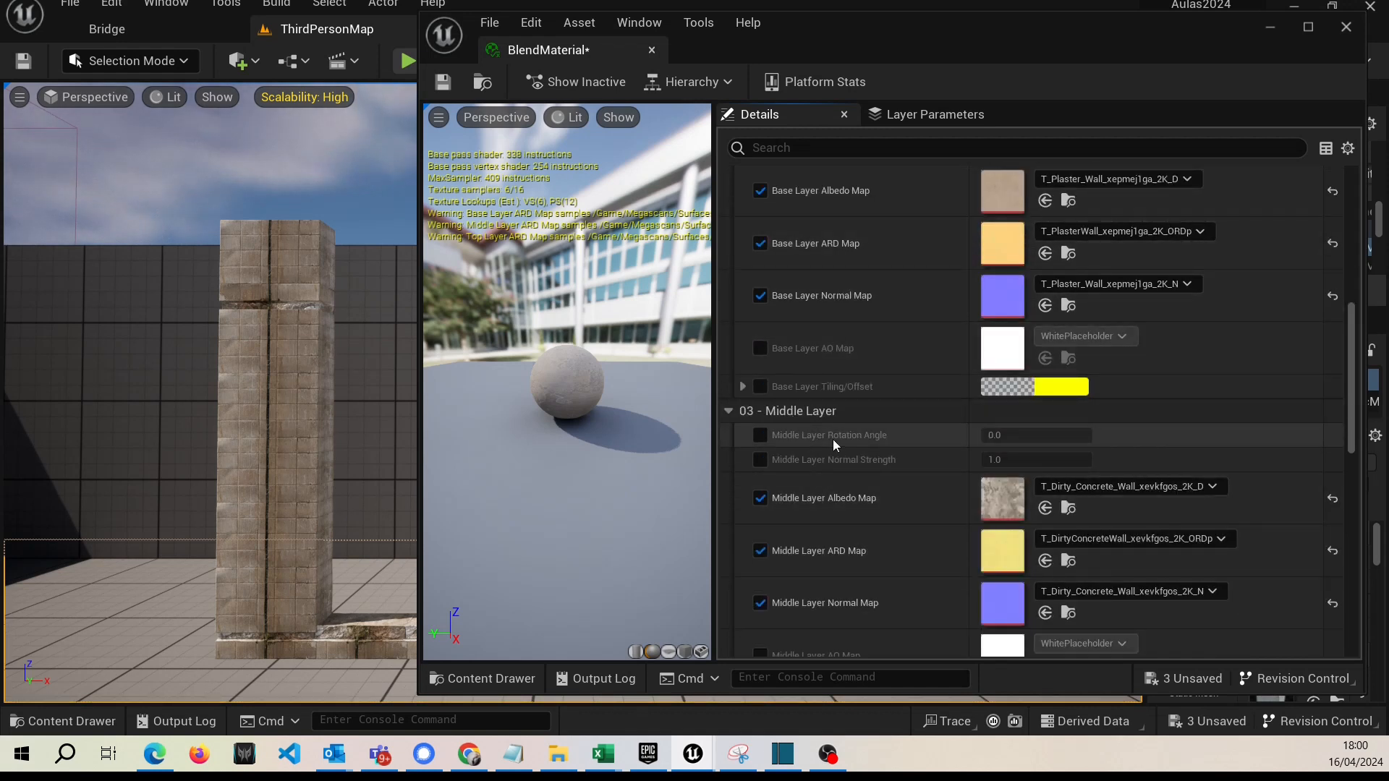
scroll(818, 447, "down", 3)
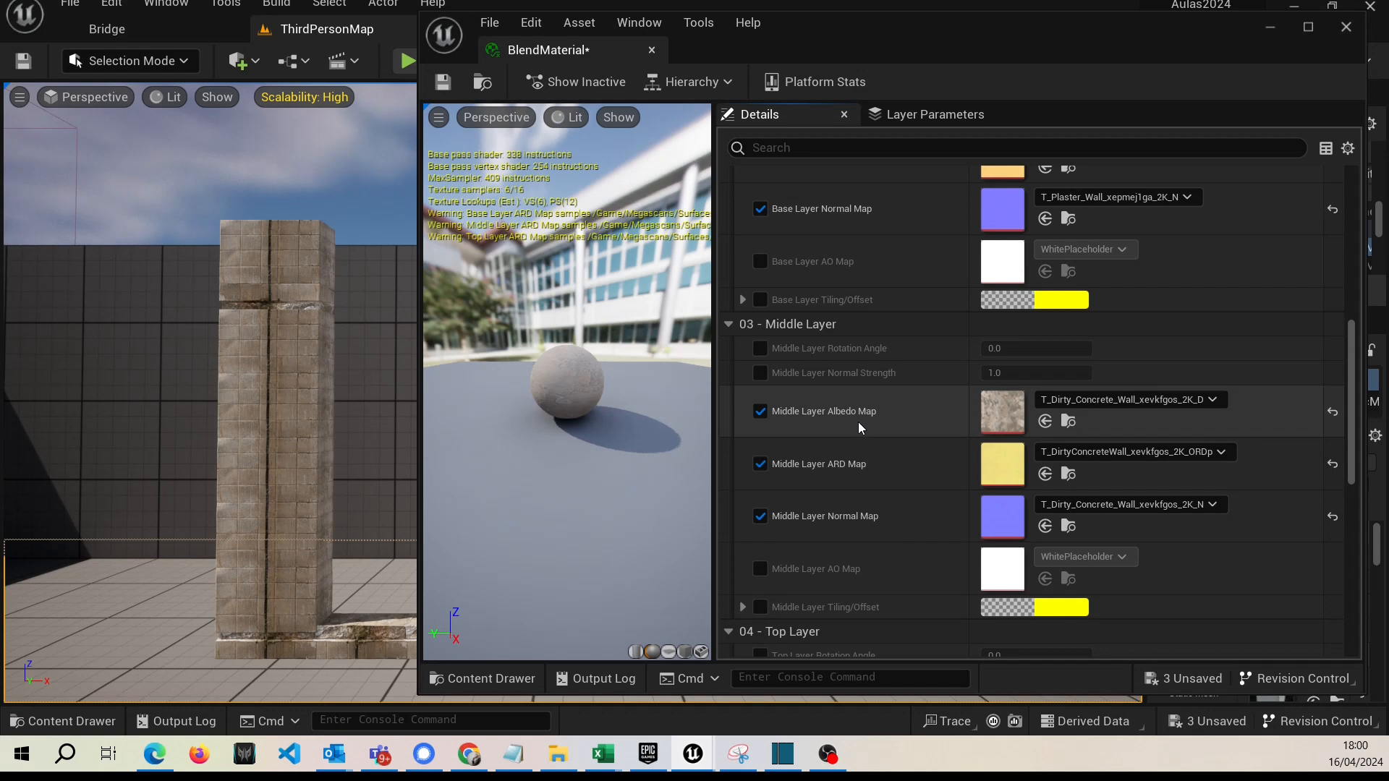
scroll(858, 422, "down", 11)
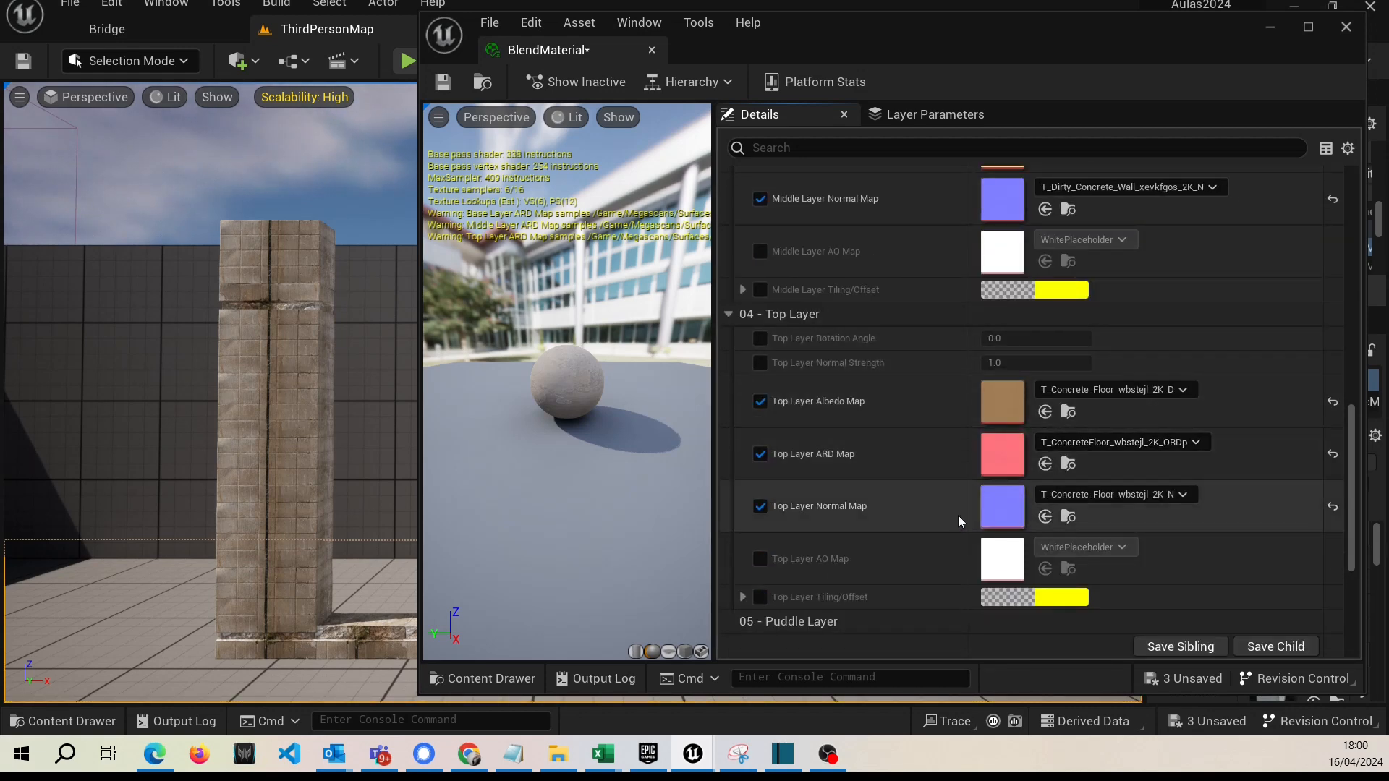
scroll(854, 453, "up", 5)
scroll(854, 453, "up", 15)
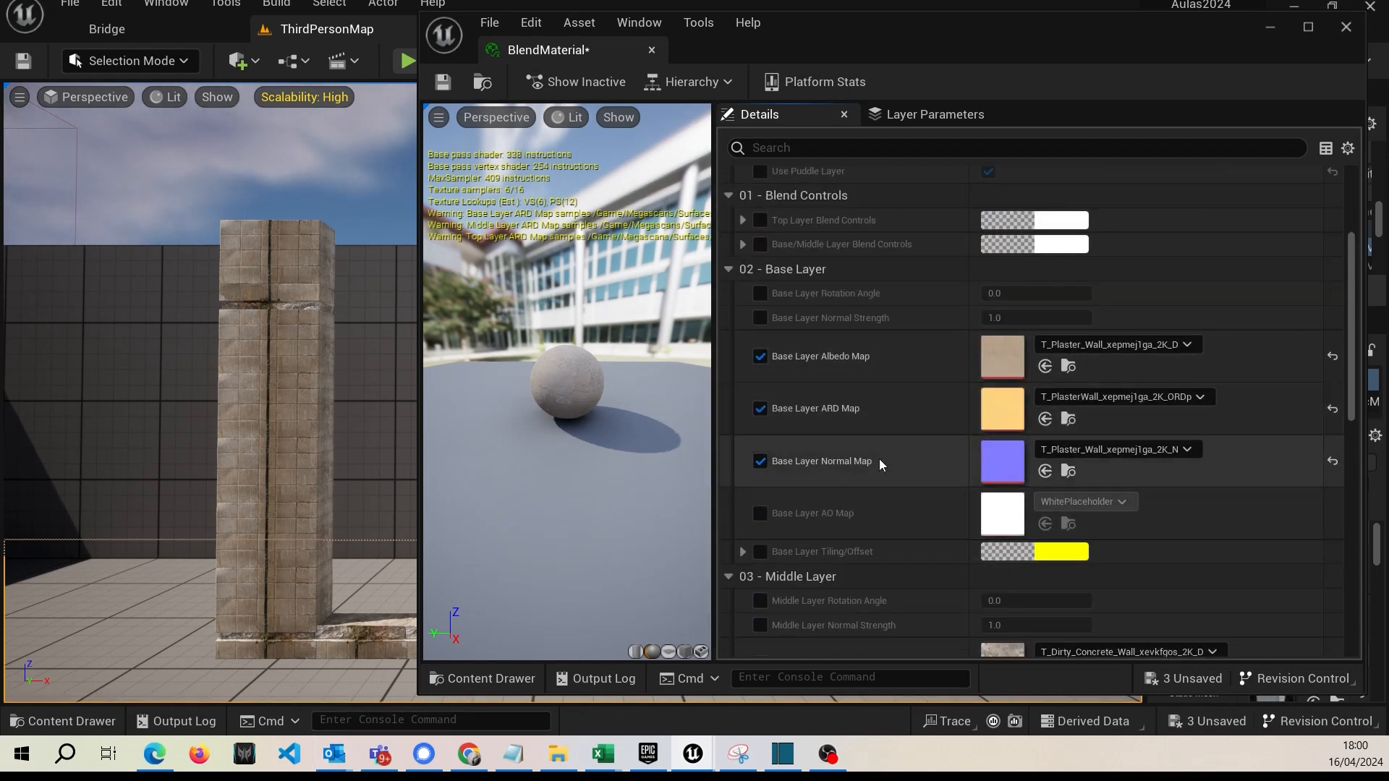
Display the Megascans Surfaces folder beside a narrowed material editor and turn off the Material Instance filter to list its subfolders.
left_click(65, 722)
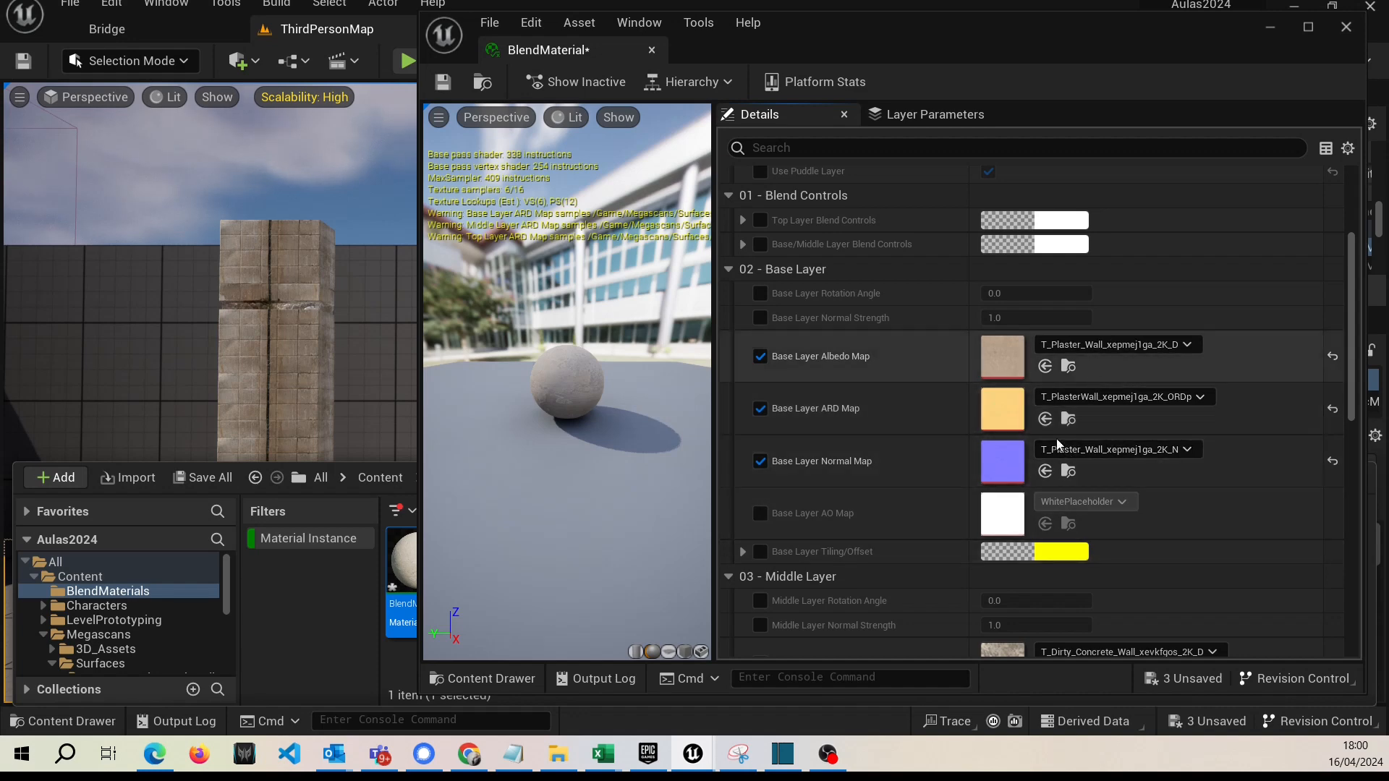
scroll(1053, 452, "down", 3)
scroll(1053, 458, "down", 6)
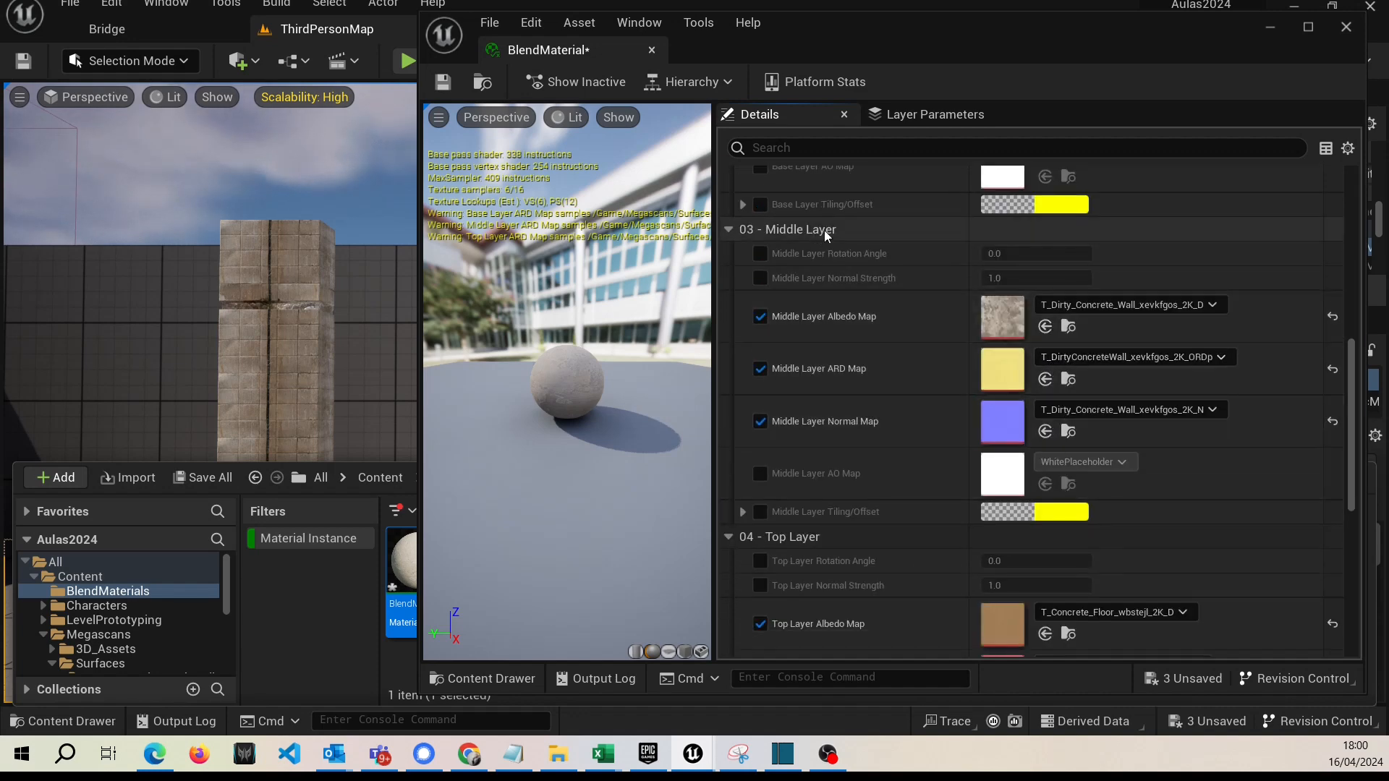
scroll(870, 368, "down", 3)
scroll(985, 502, "up", 11)
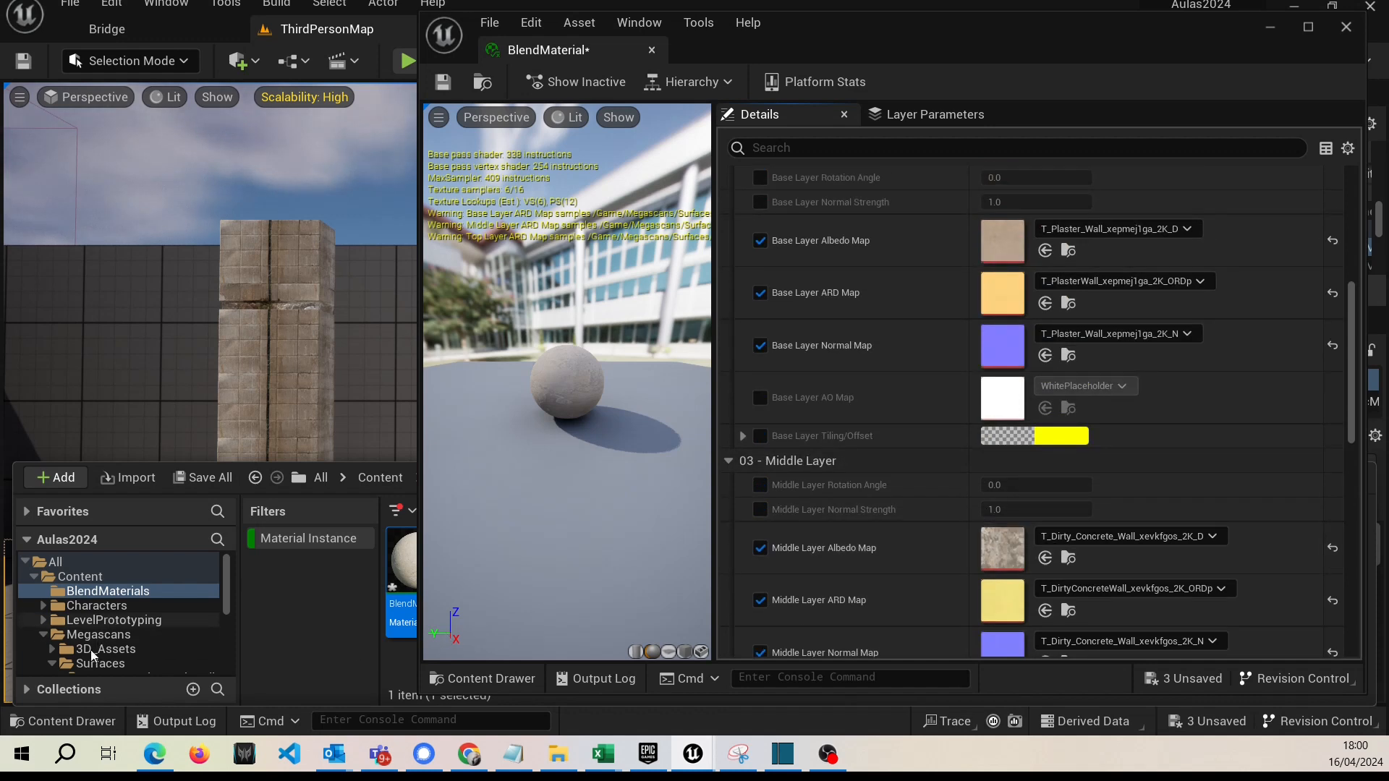
left_click(108, 663)
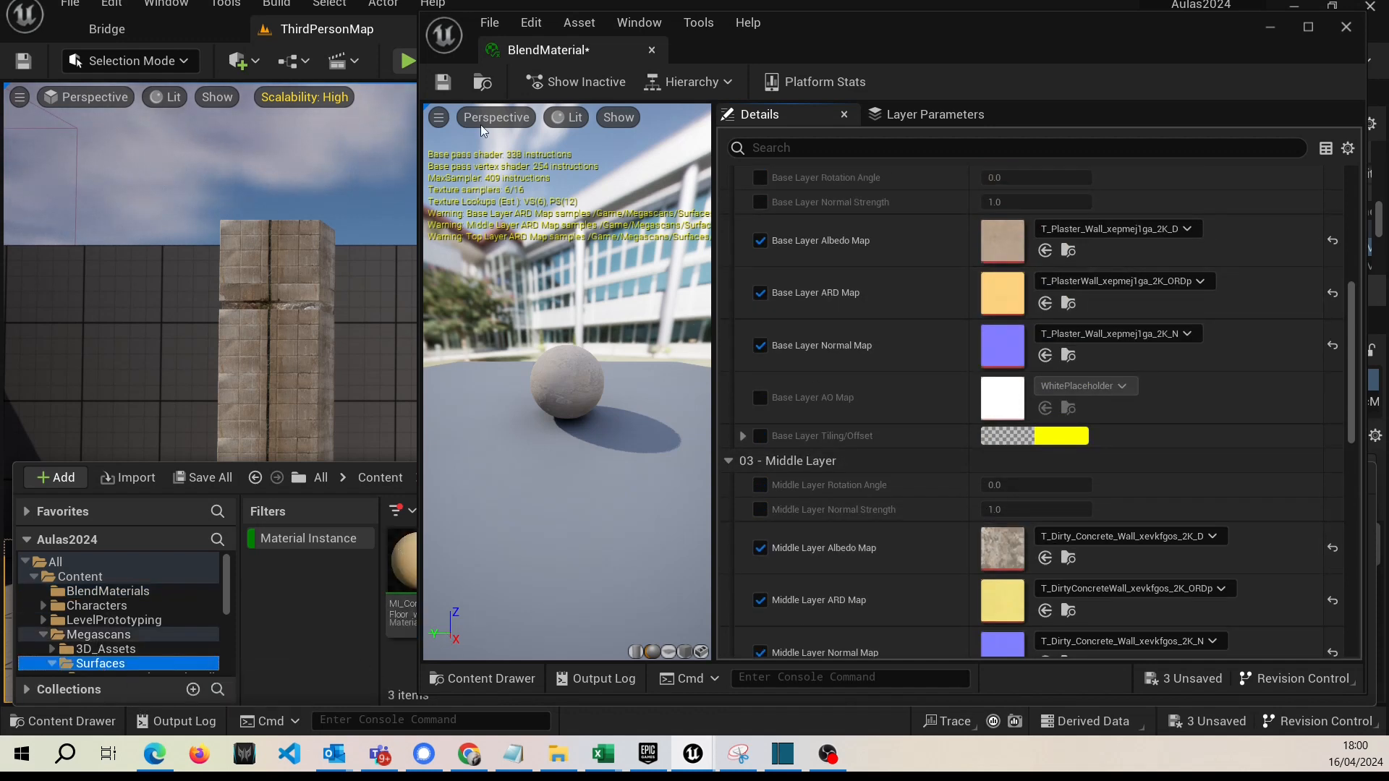
left_click_drag(420, 387, 696, 396)
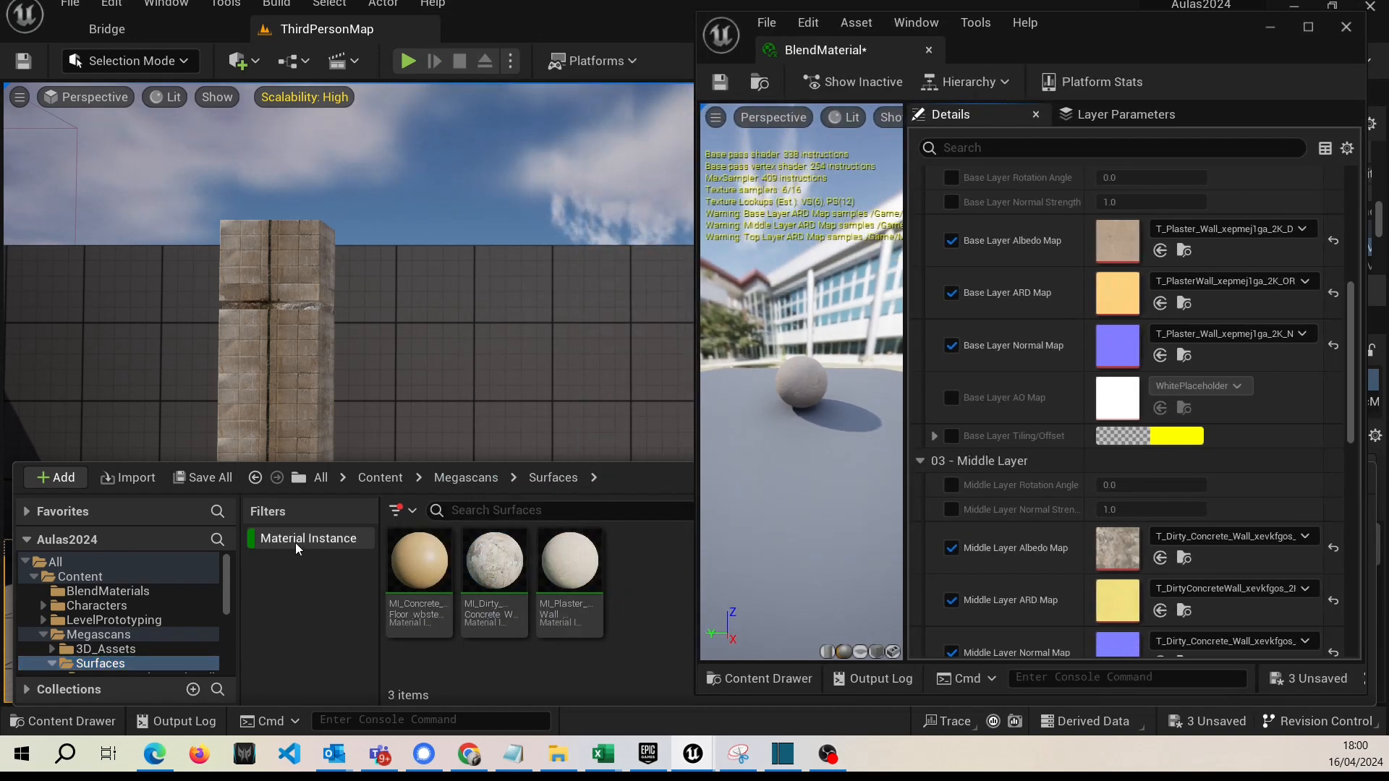
left_click(393, 511)
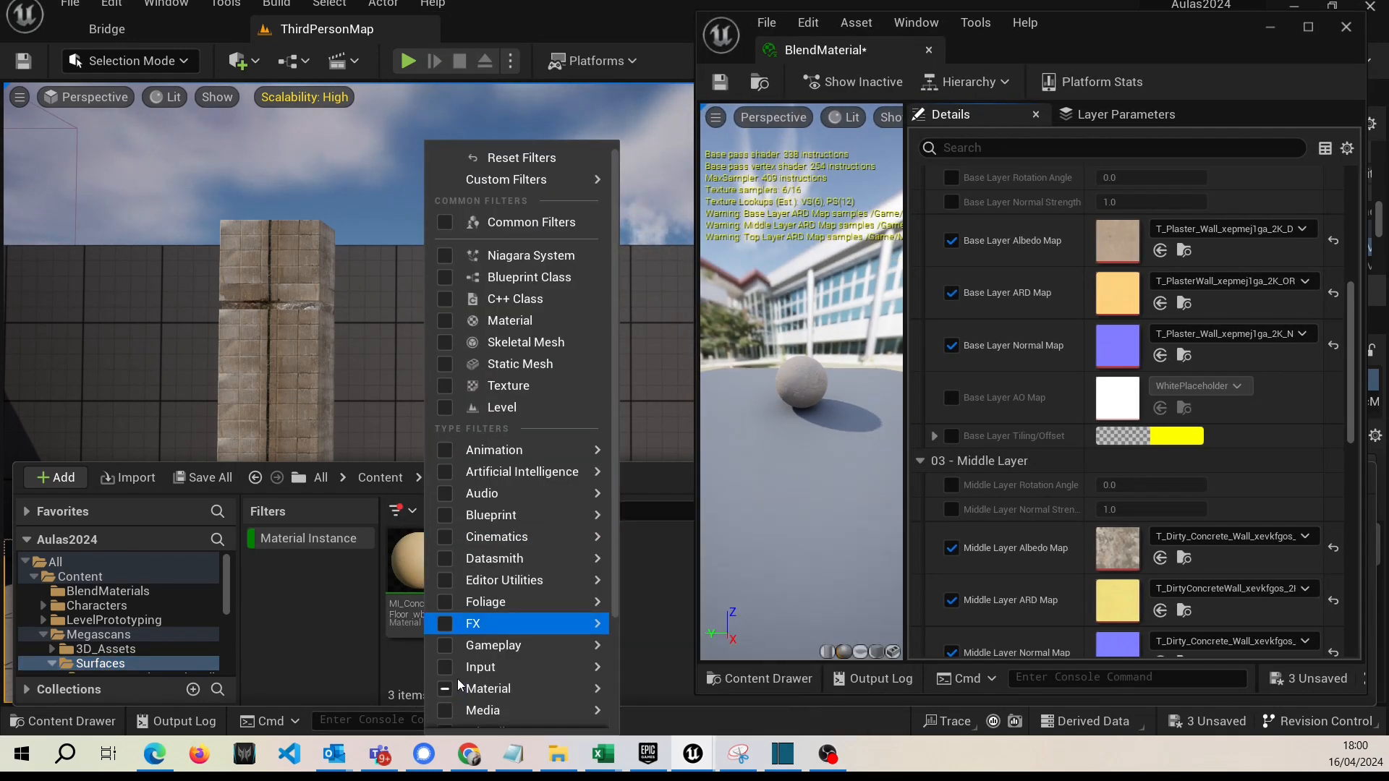
left_click(255, 542)
left_click(260, 542)
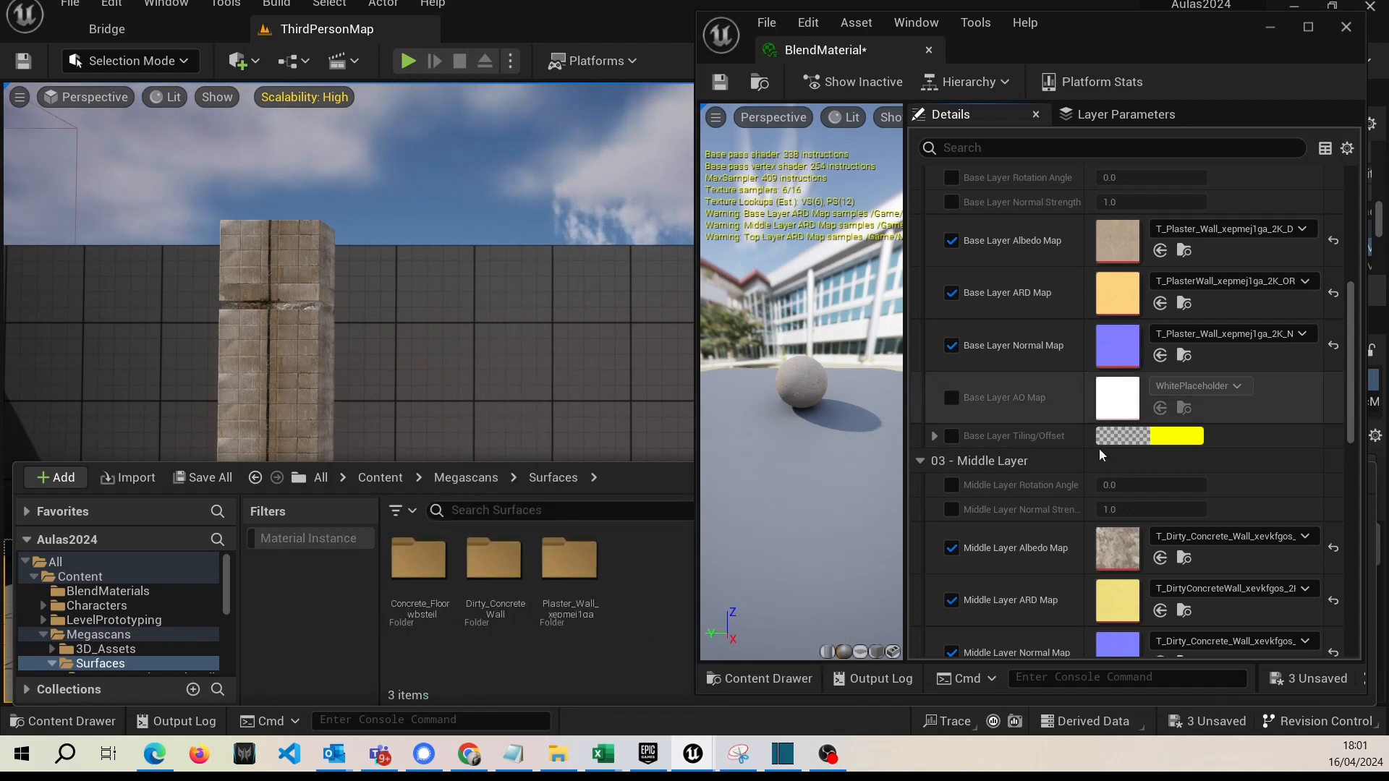
Assign the albedo, normal and ORDp textures from the Dirty_Concrete_Wall_xevkfgos folder to the Middle Layer Albedo, Normal and ARD maps.
scroll(1126, 489, "up", 3)
scroll(1150, 506, "up", 2)
scroll(1179, 528, "down", 1)
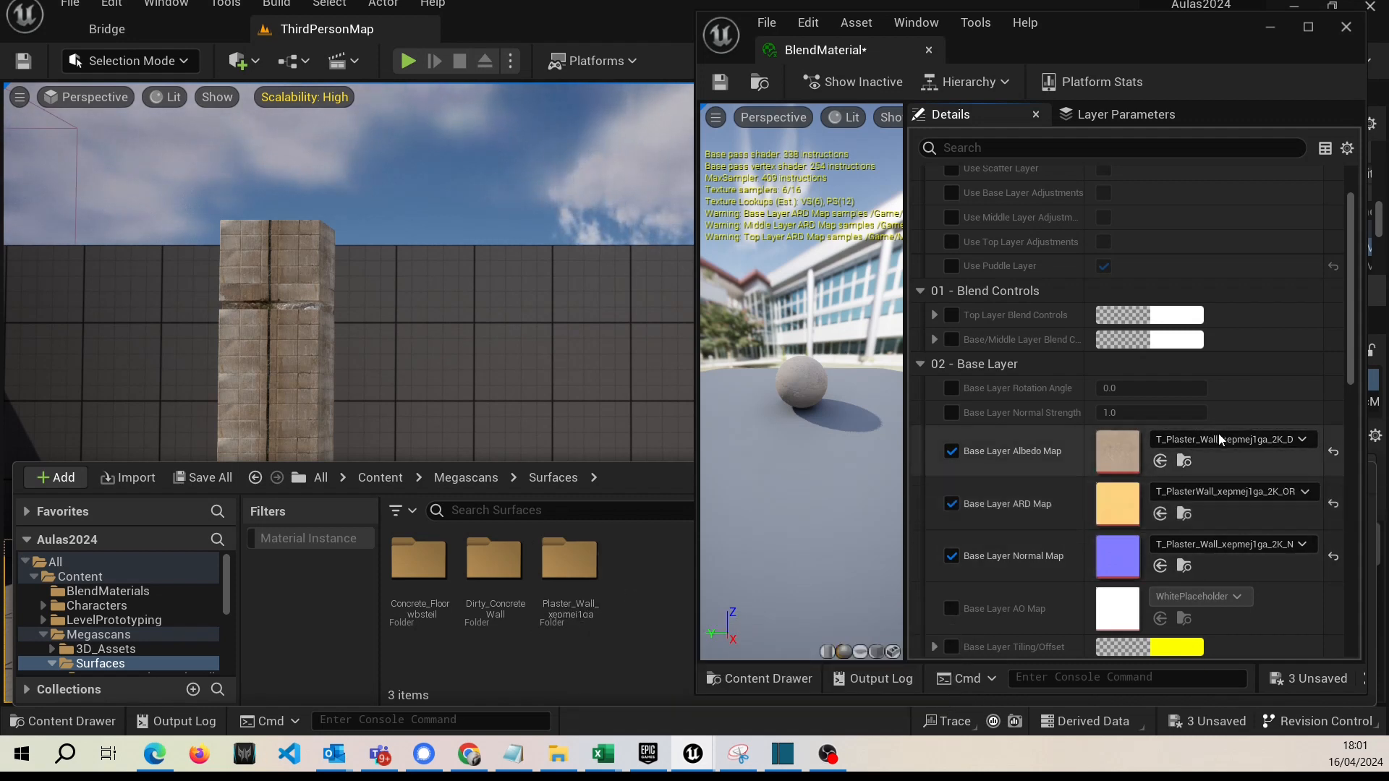
scroll(1131, 453, "down", 3)
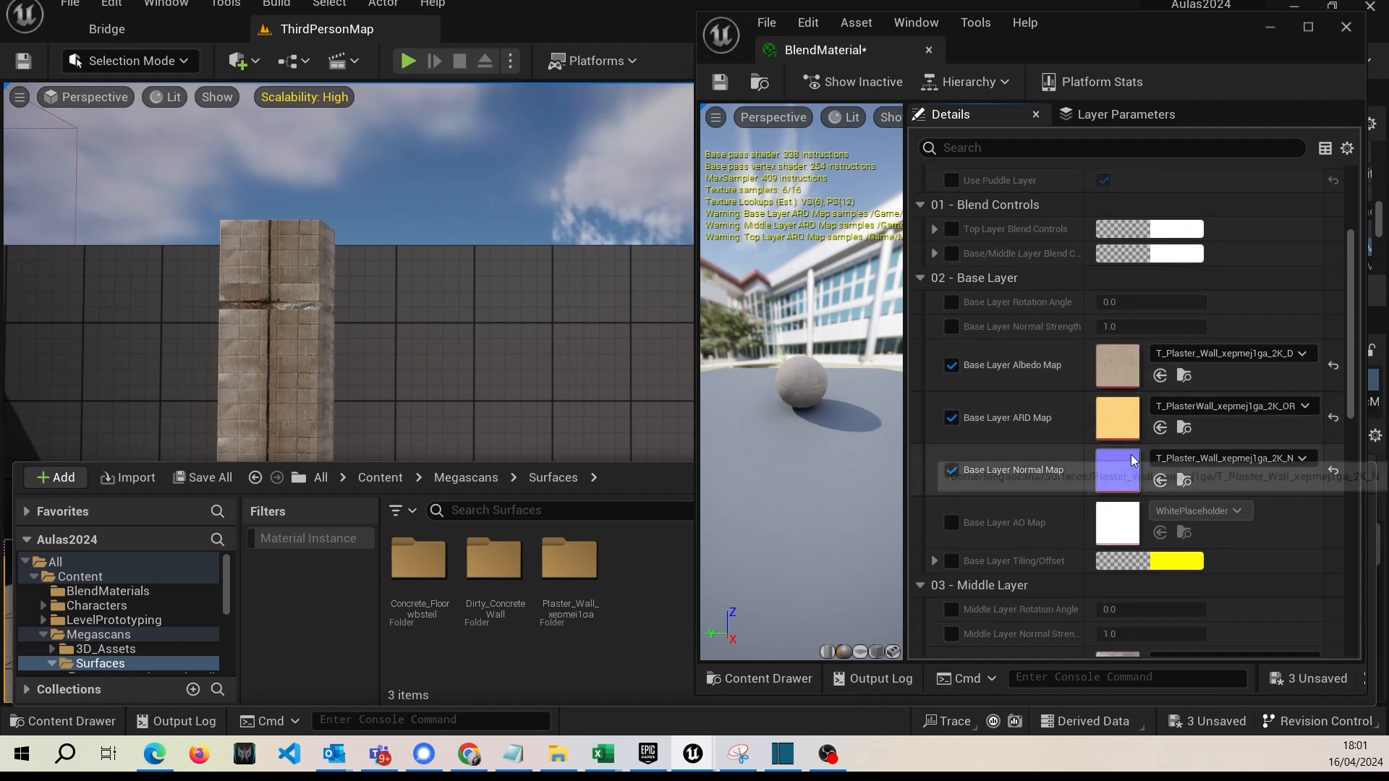
scroll(1033, 455, "down", 4)
scroll(1051, 483, "up", 3)
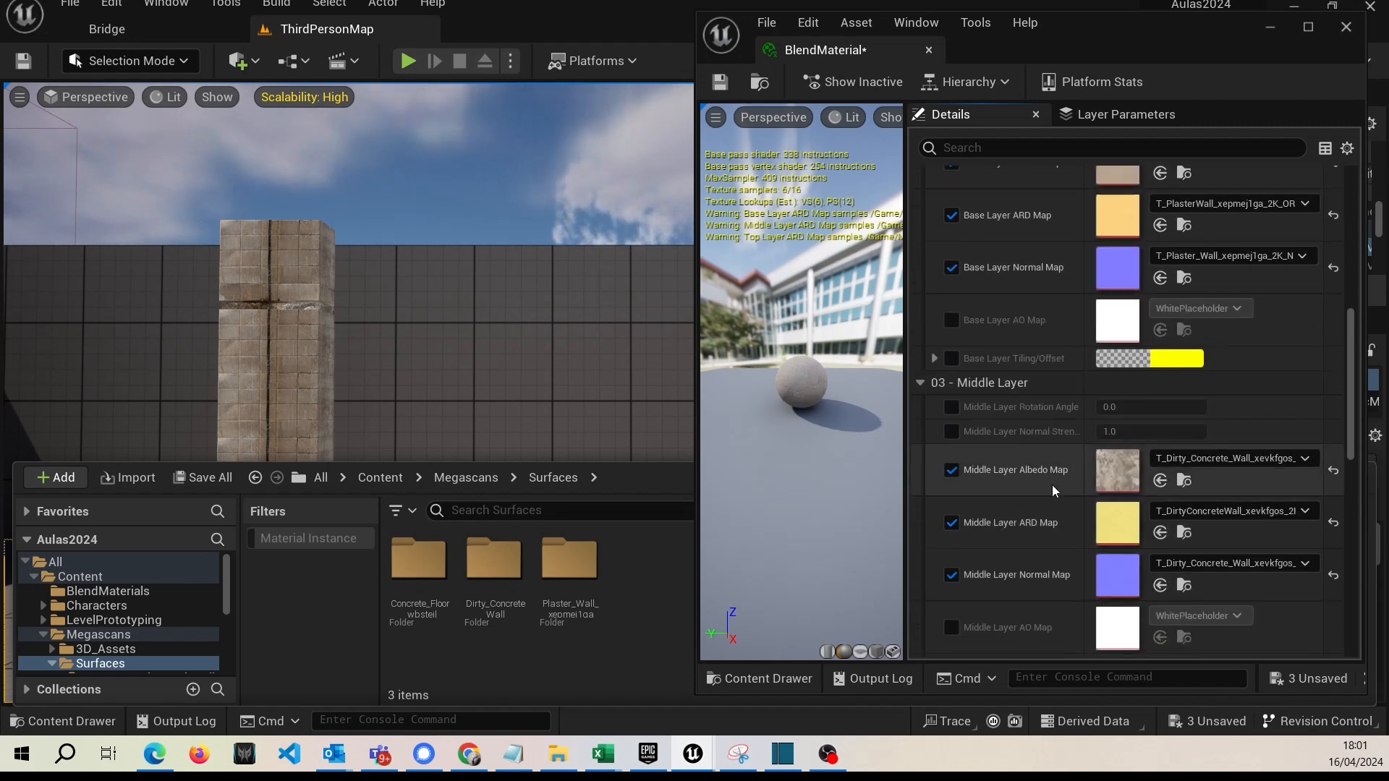
double_click(492, 609)
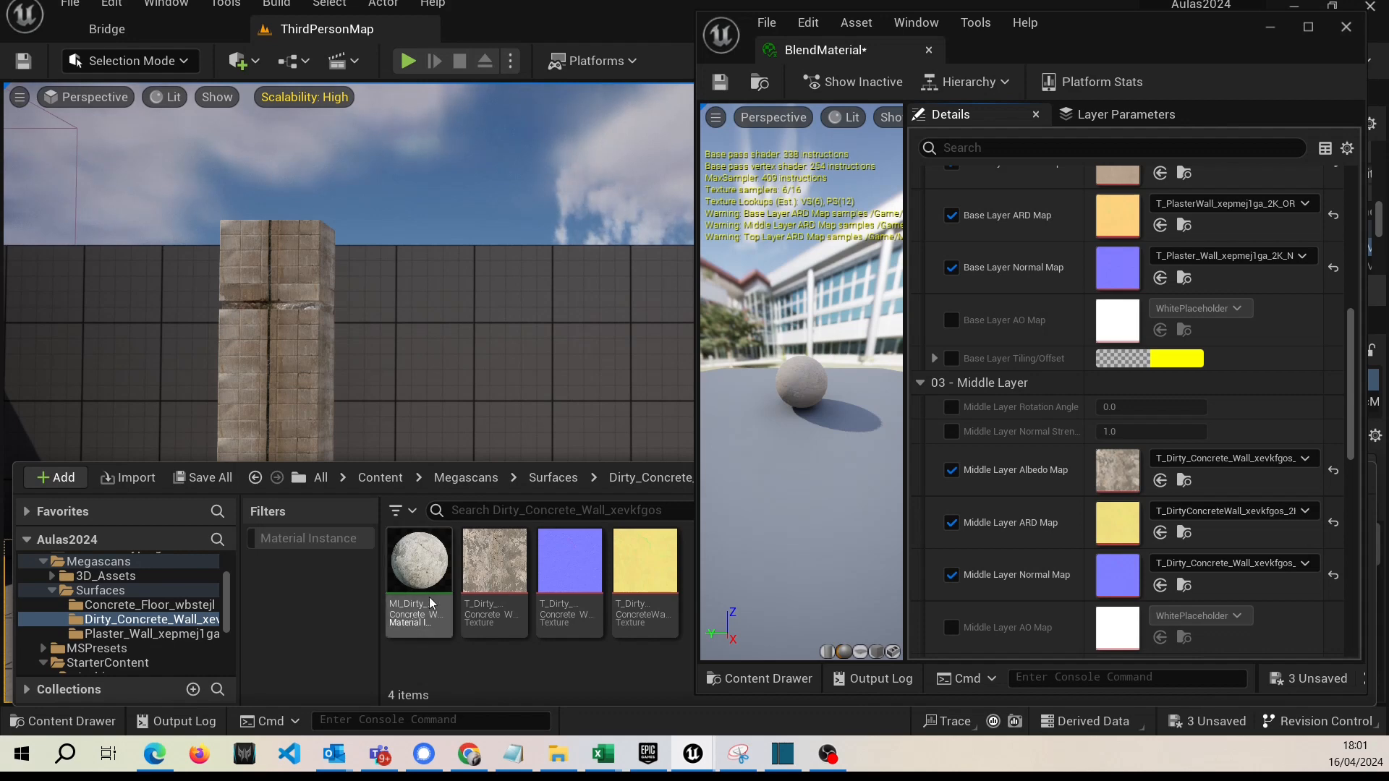
mouse_move(497, 570)
left_click_drag(497, 569, 1112, 471)
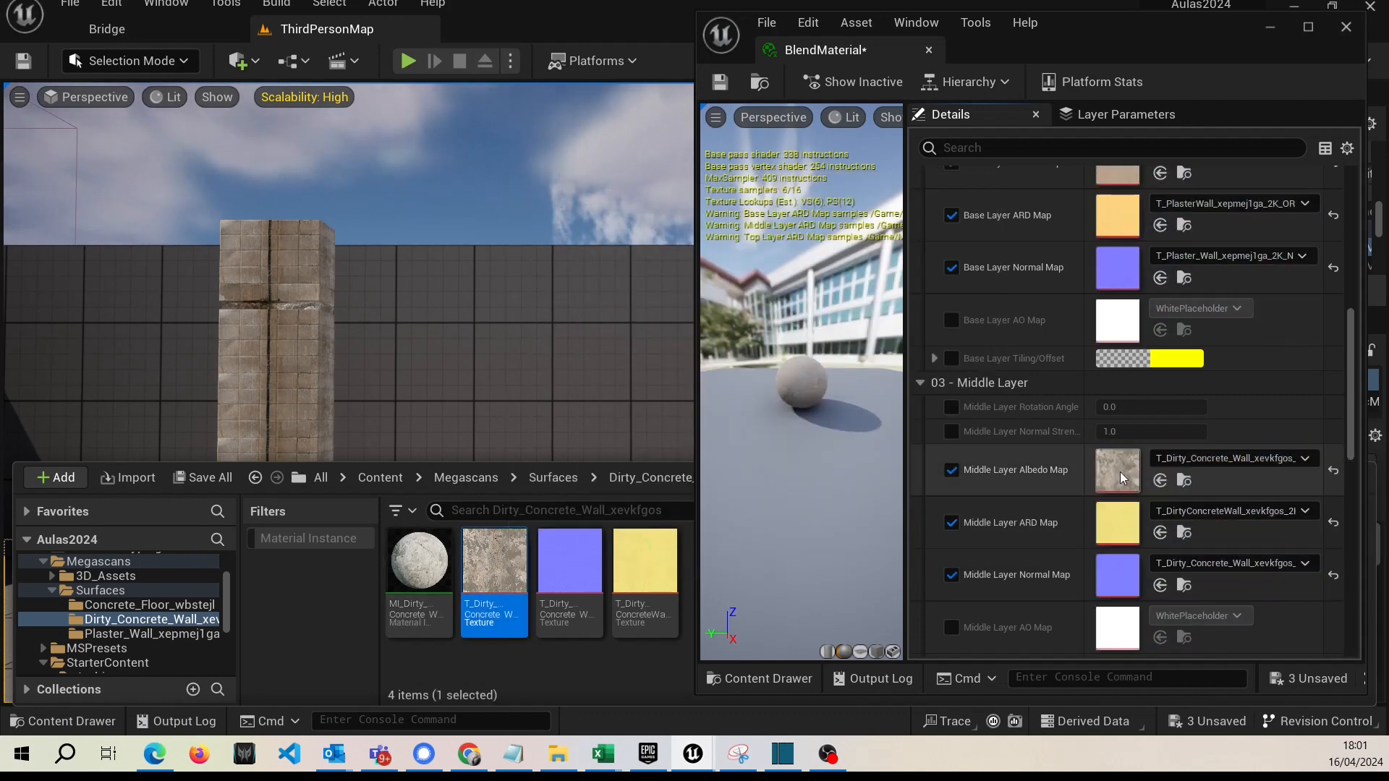
left_click_drag(569, 575, 1047, 584)
mouse_move(642, 569)
left_click_drag(642, 569, 1122, 525)
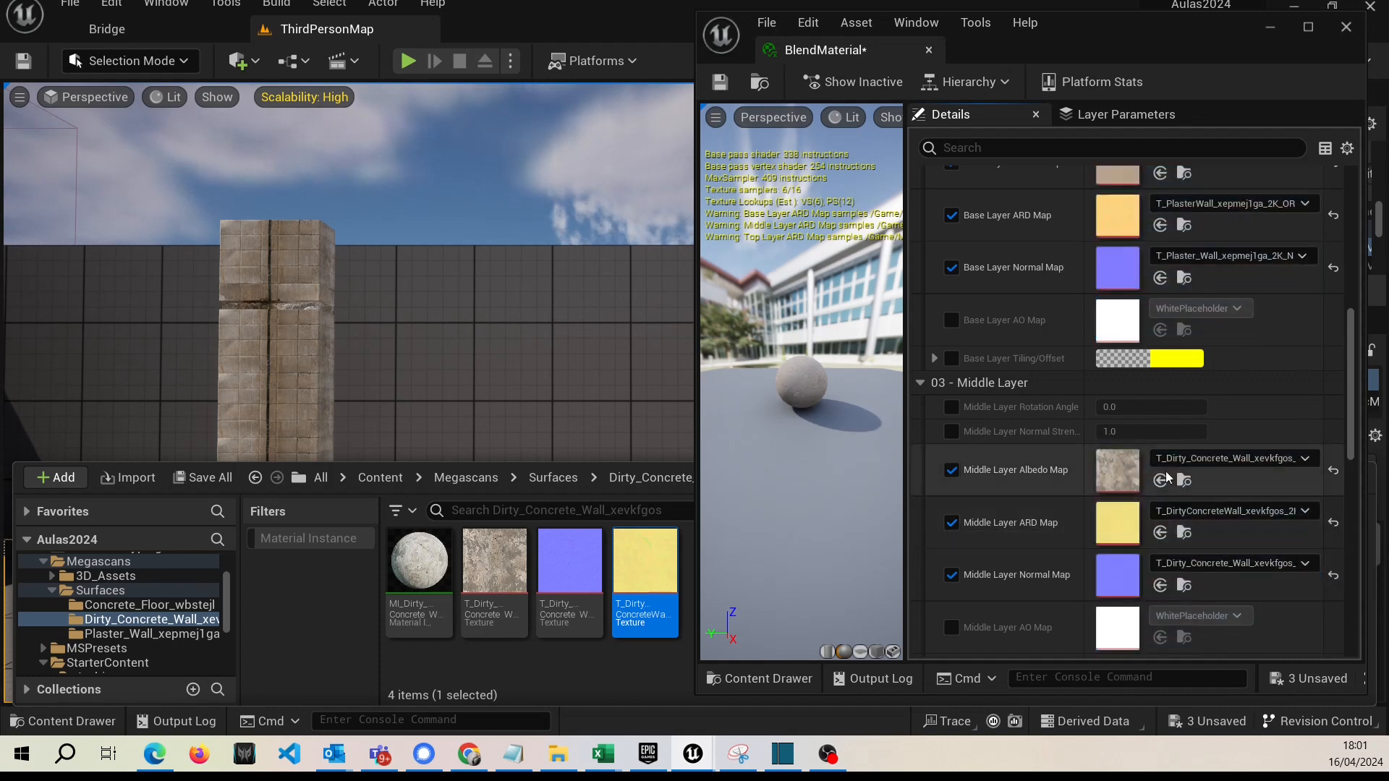
Assign the albedo, normal and ORDp textures from the Concrete_Floor_wbstejl folder to the Top Layer Albedo, Normal and ARD maps.
scroll(1082, 450, "down", 8)
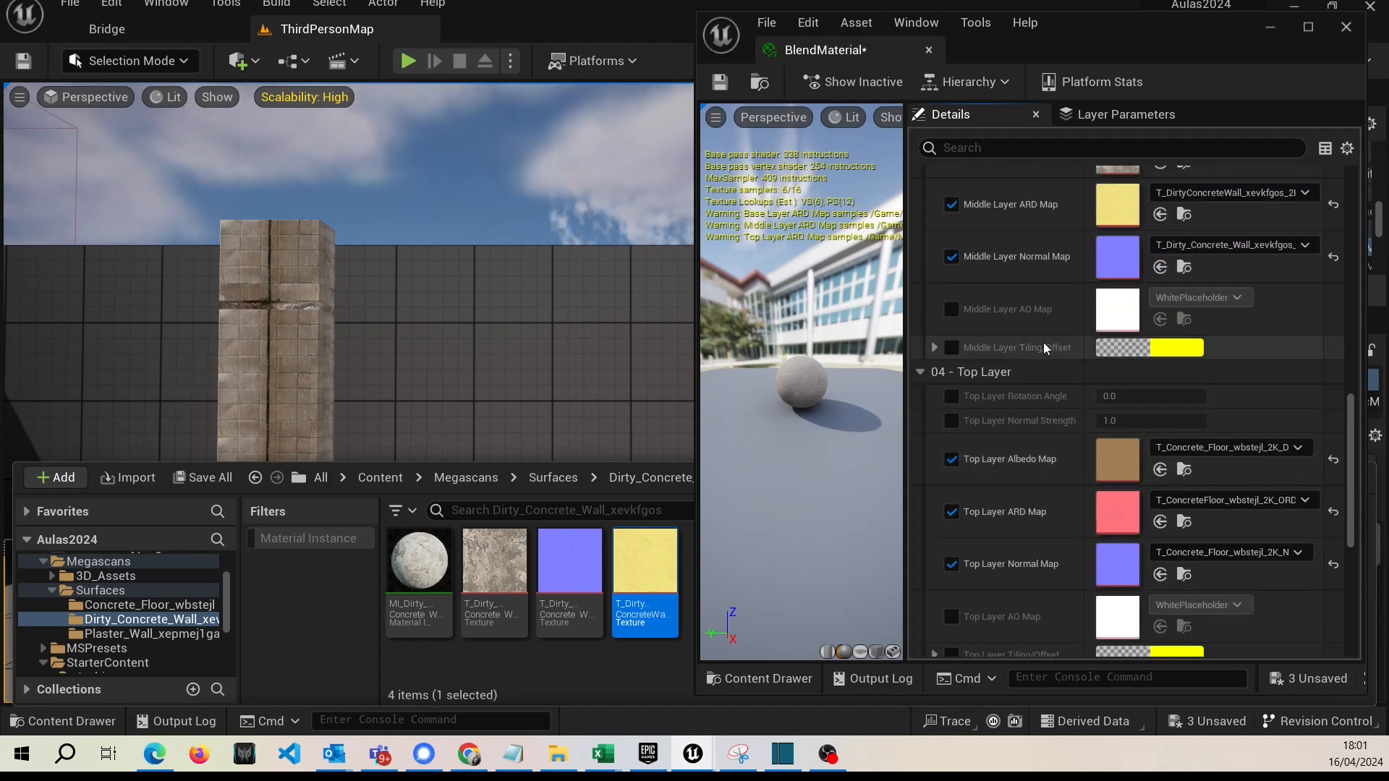
left_click(576, 674)
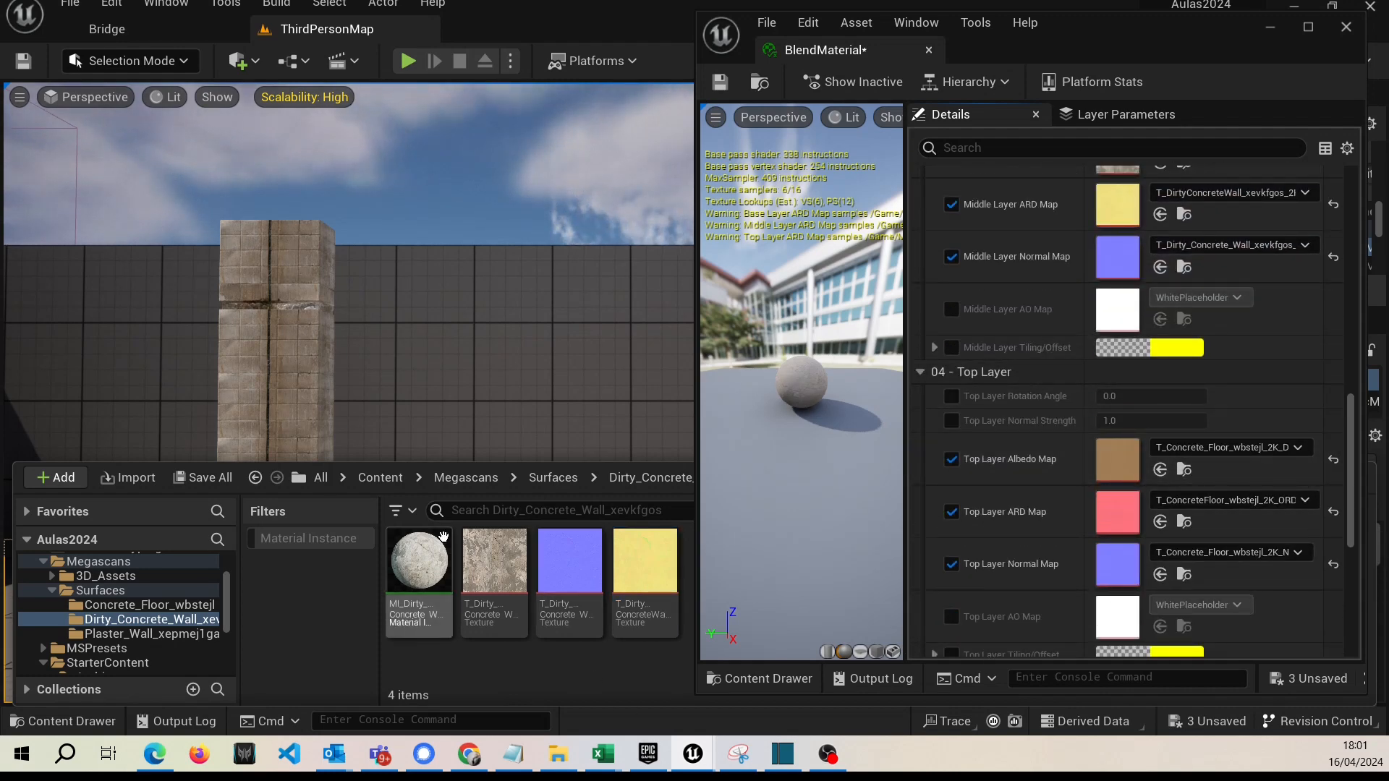
left_click(566, 484)
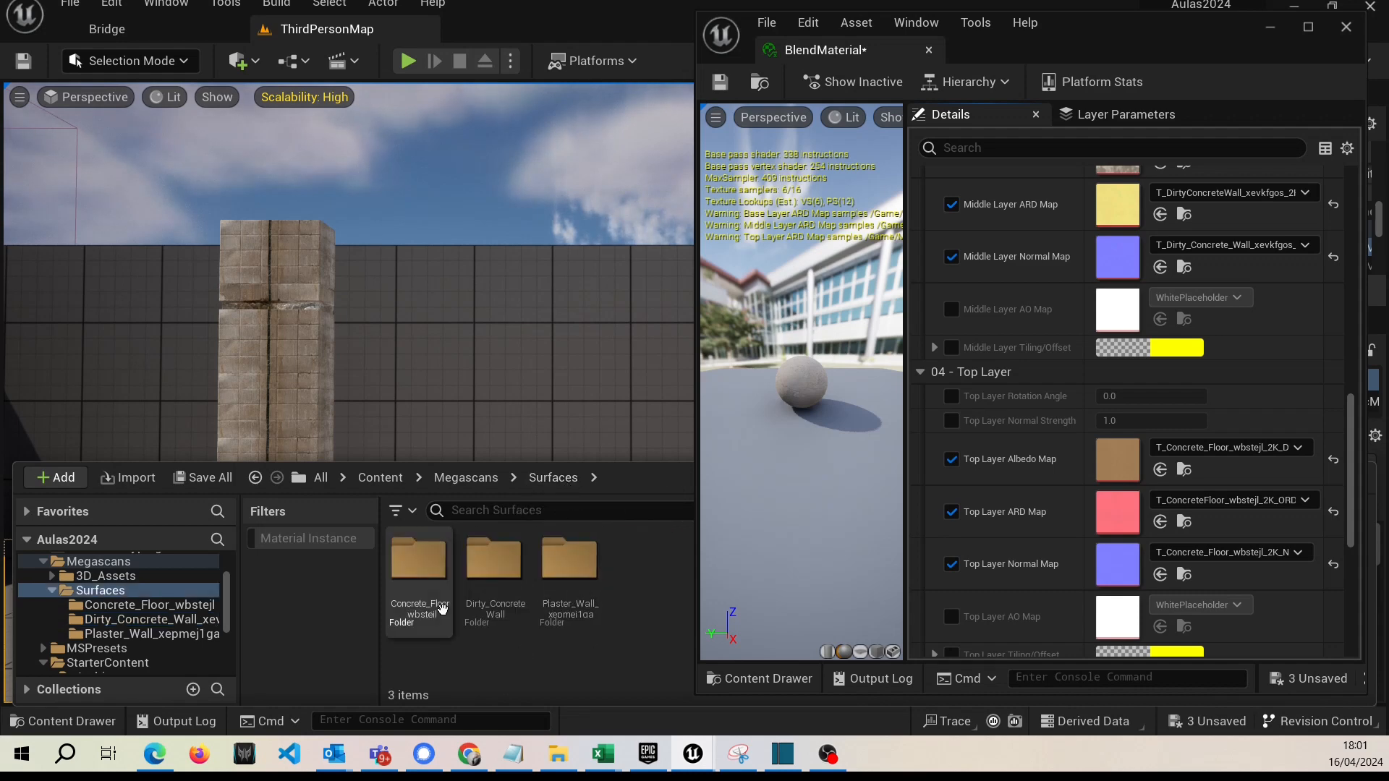
double_click(420, 557)
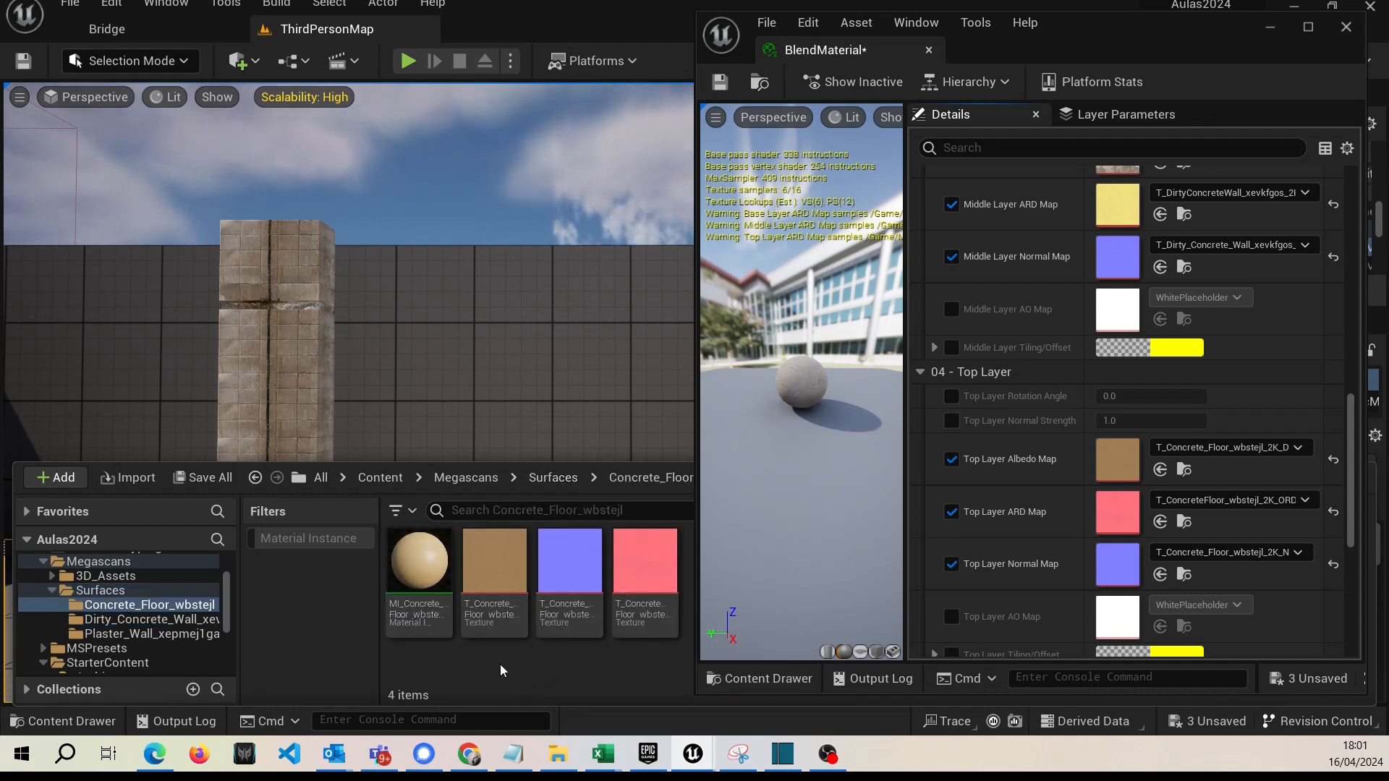
scroll(1053, 540, "down", 3)
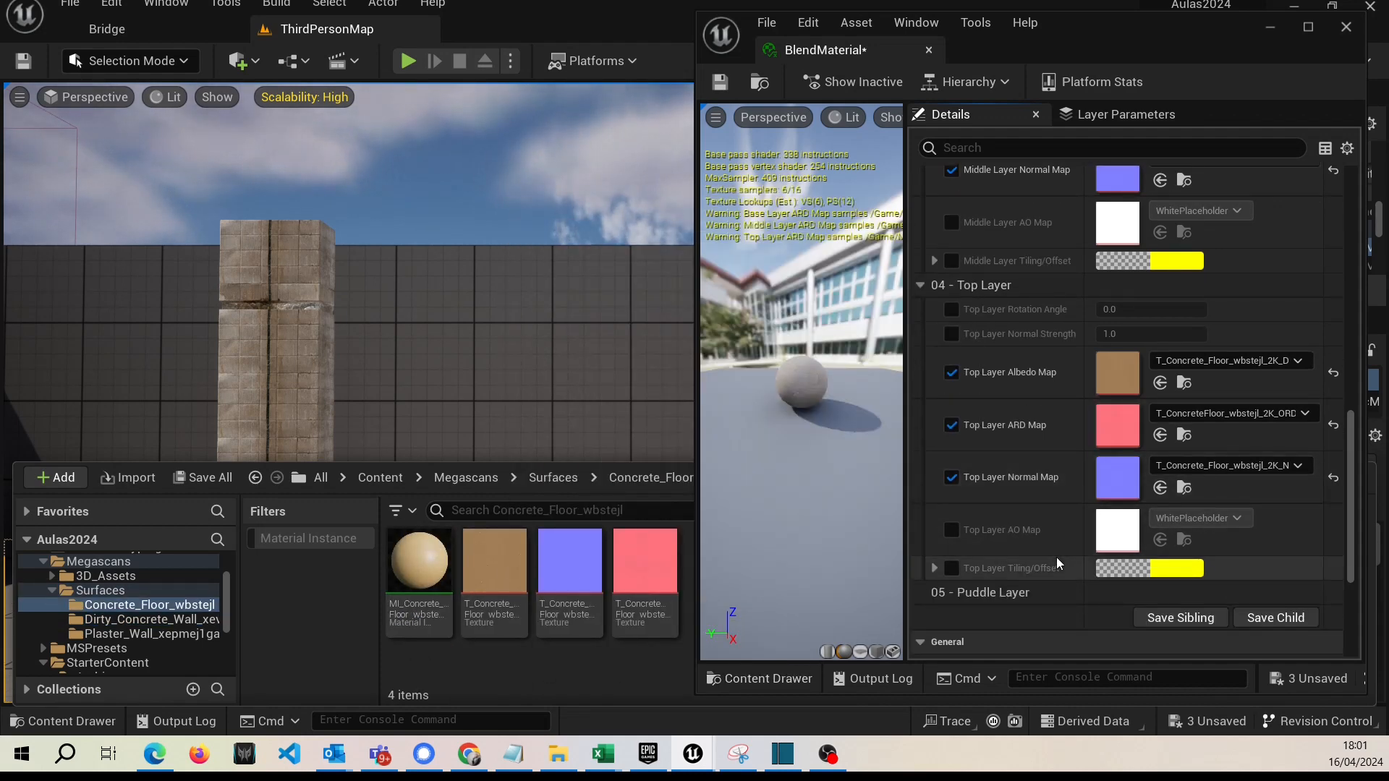
scroll(1056, 557, "up", 1)
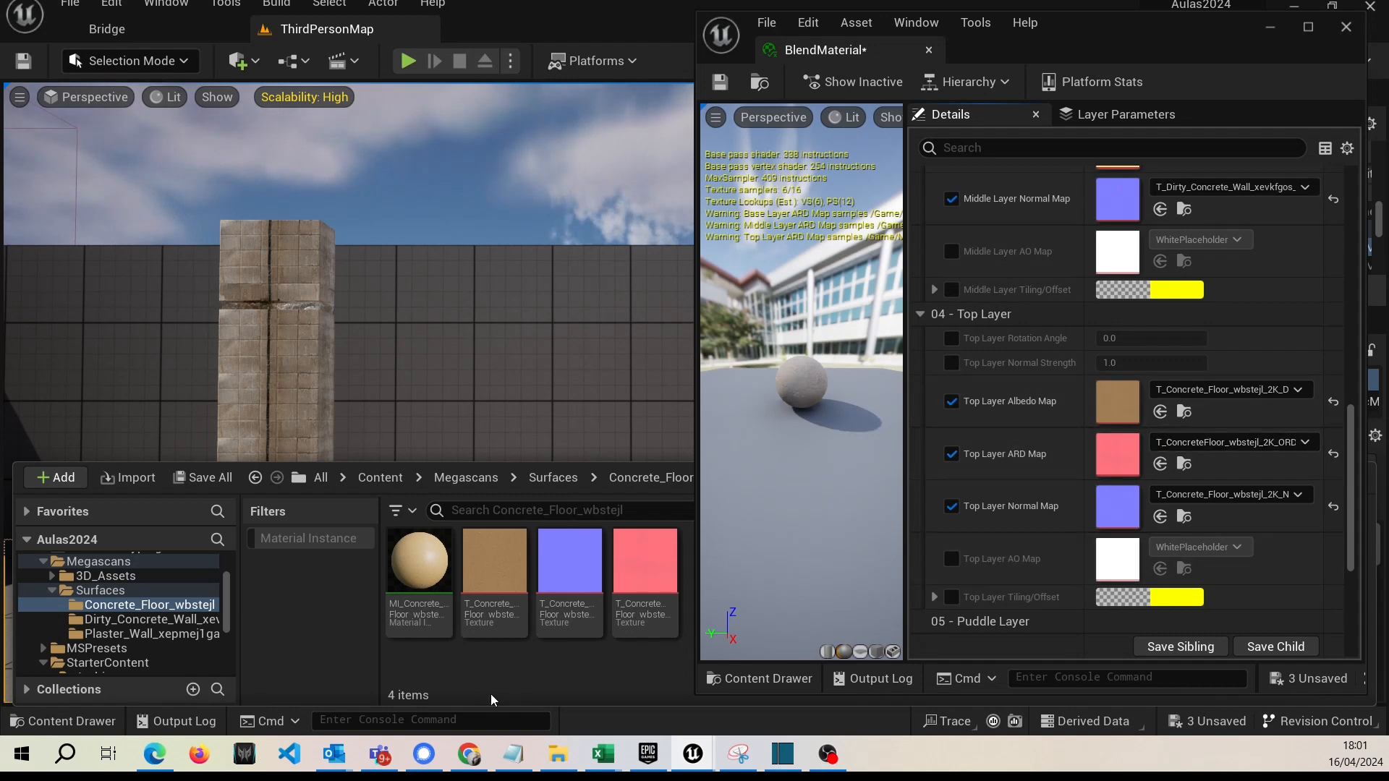
left_click(494, 613)
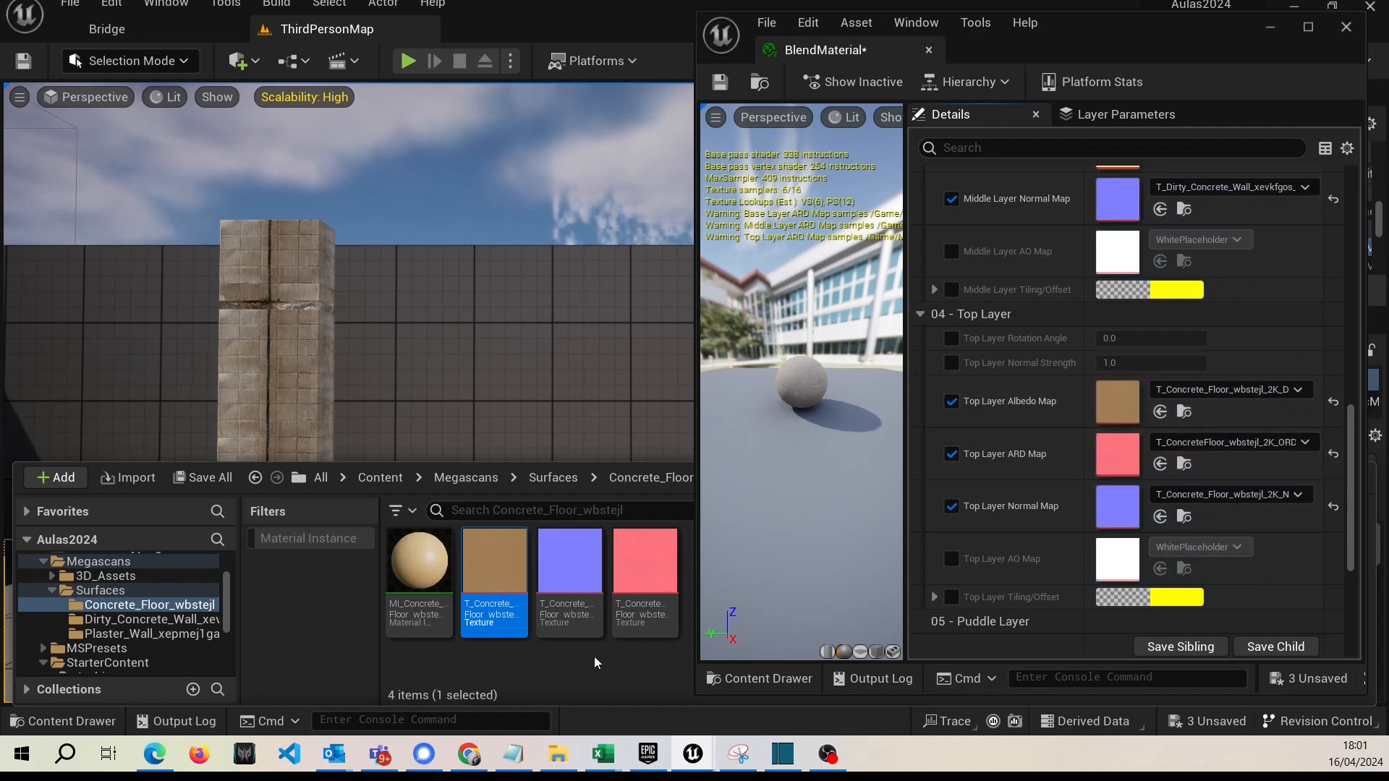
left_click(560, 613)
left_click_drag(559, 613, 1158, 506)
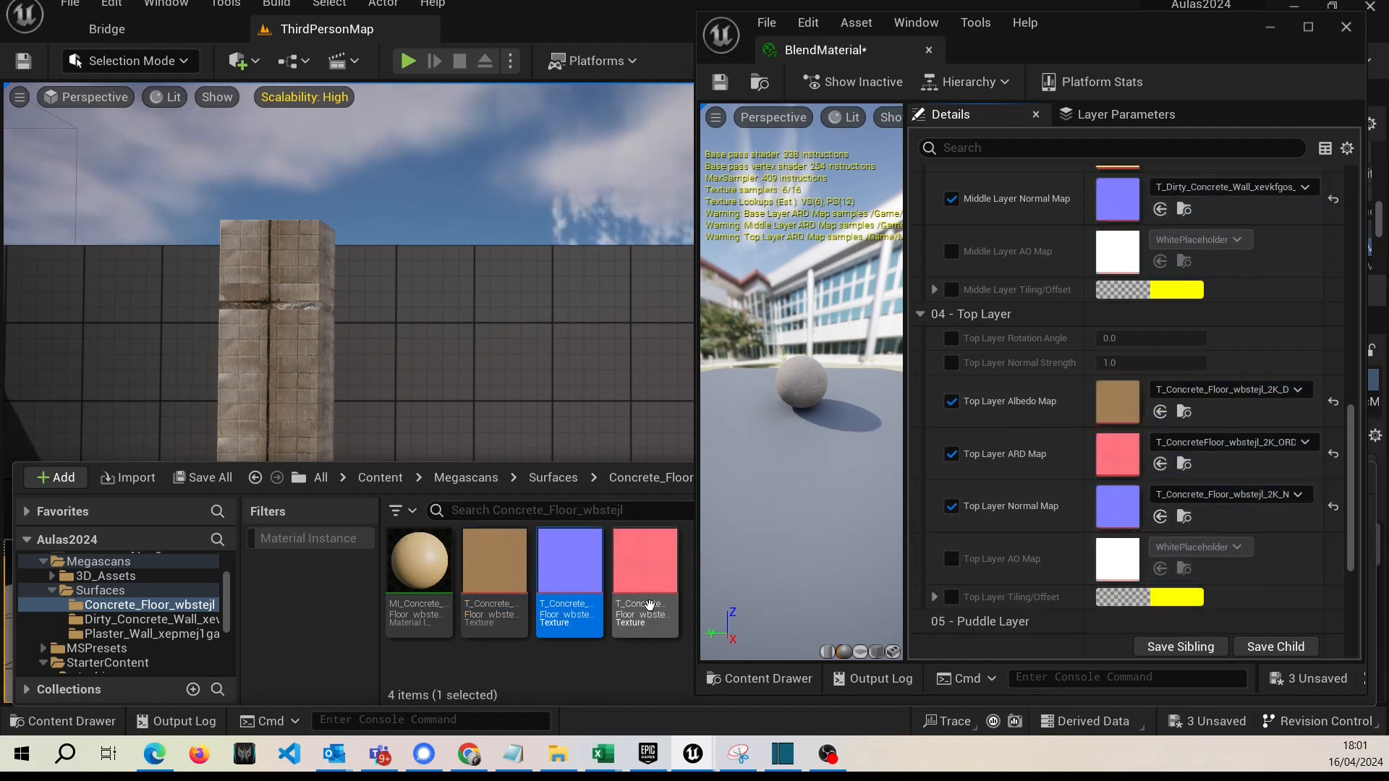
left_click_drag(652, 568, 1157, 455)
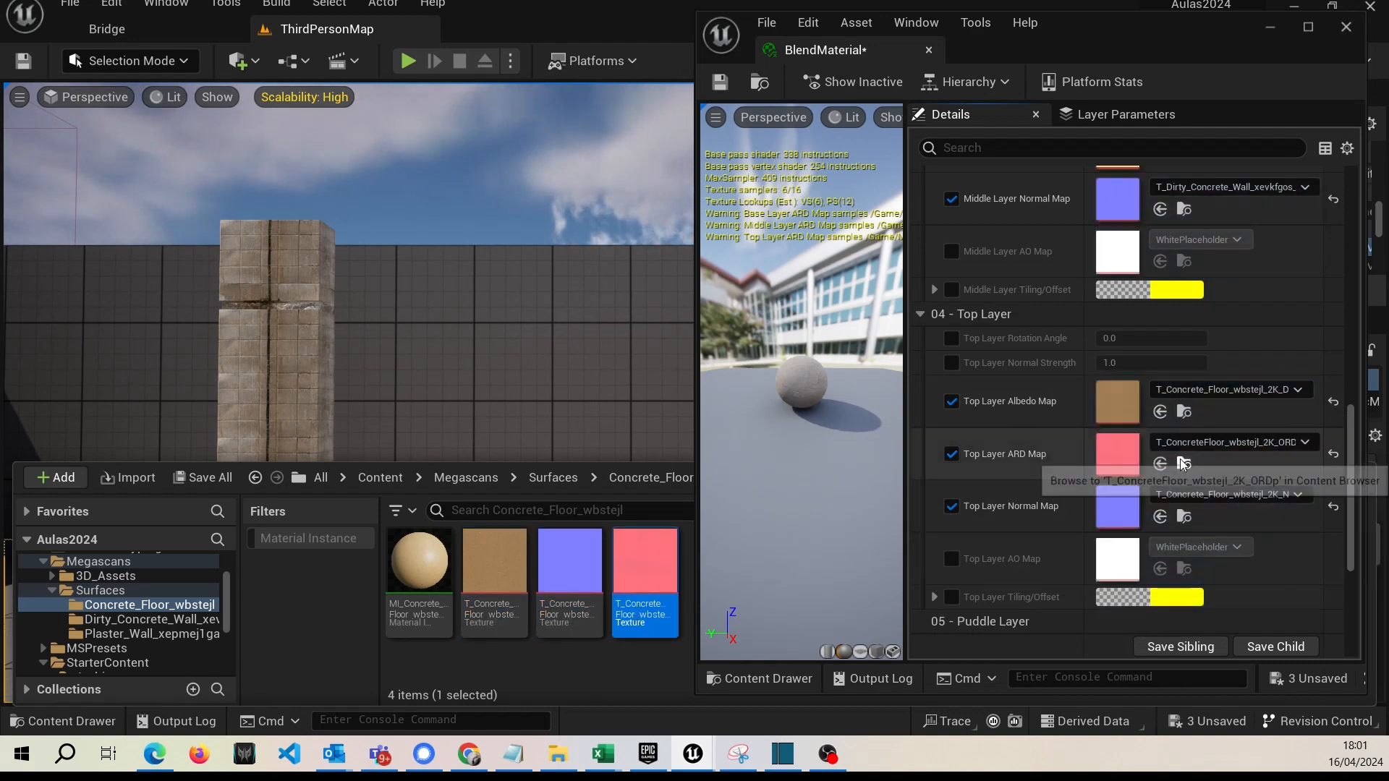
Turn on the Use Puddle Layer override in the Global group, then save BlendMaterial and minimize its editor.
scroll(1024, 561, "down", 2)
scroll(1023, 563, "up", 8)
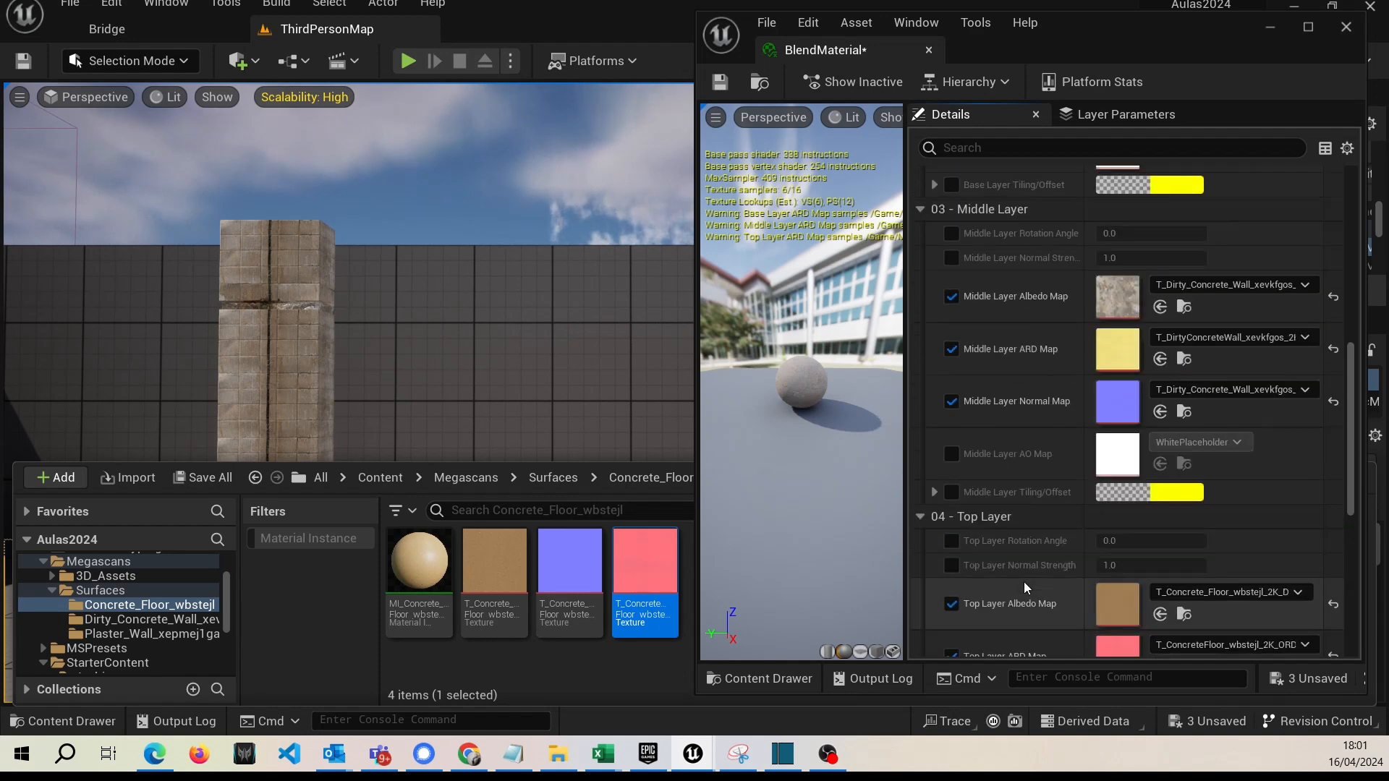
scroll(1009, 499, "up", 5)
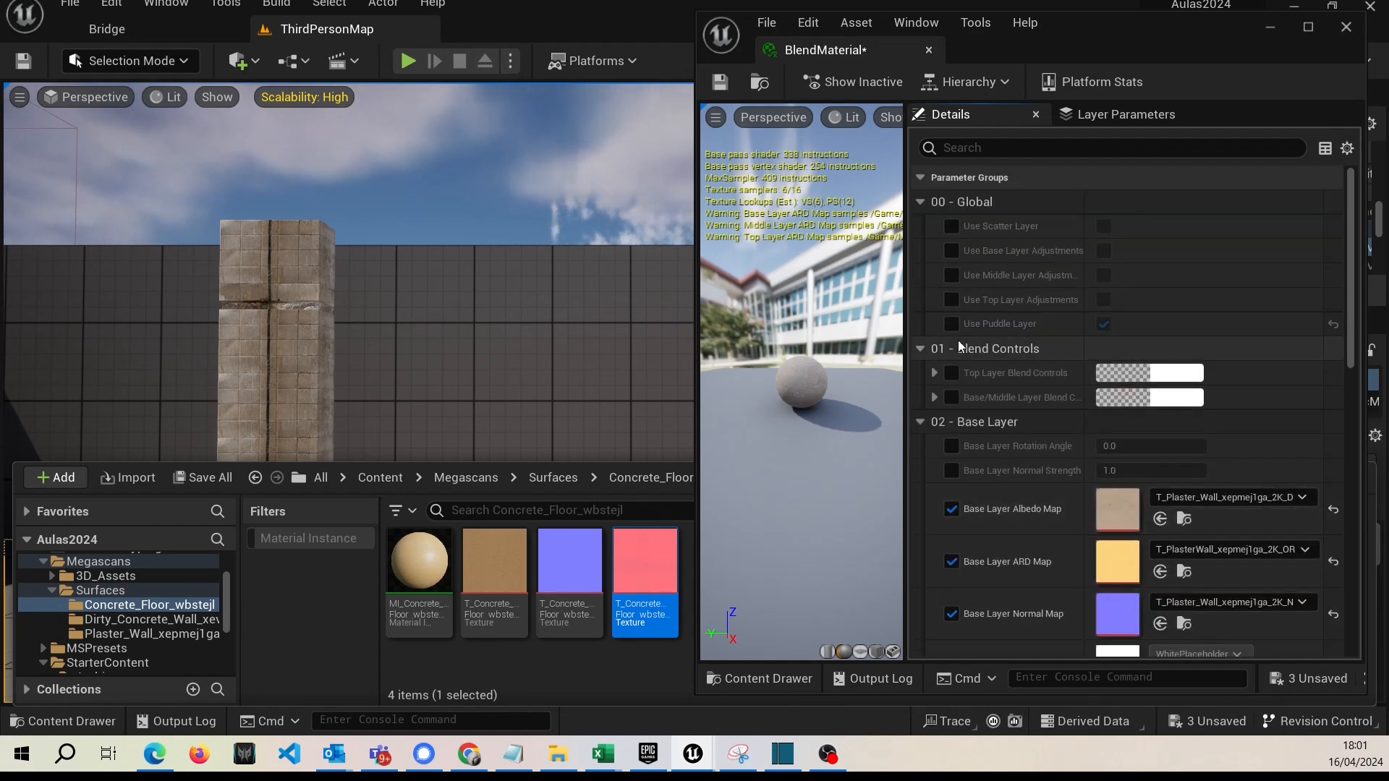
left_click(952, 324)
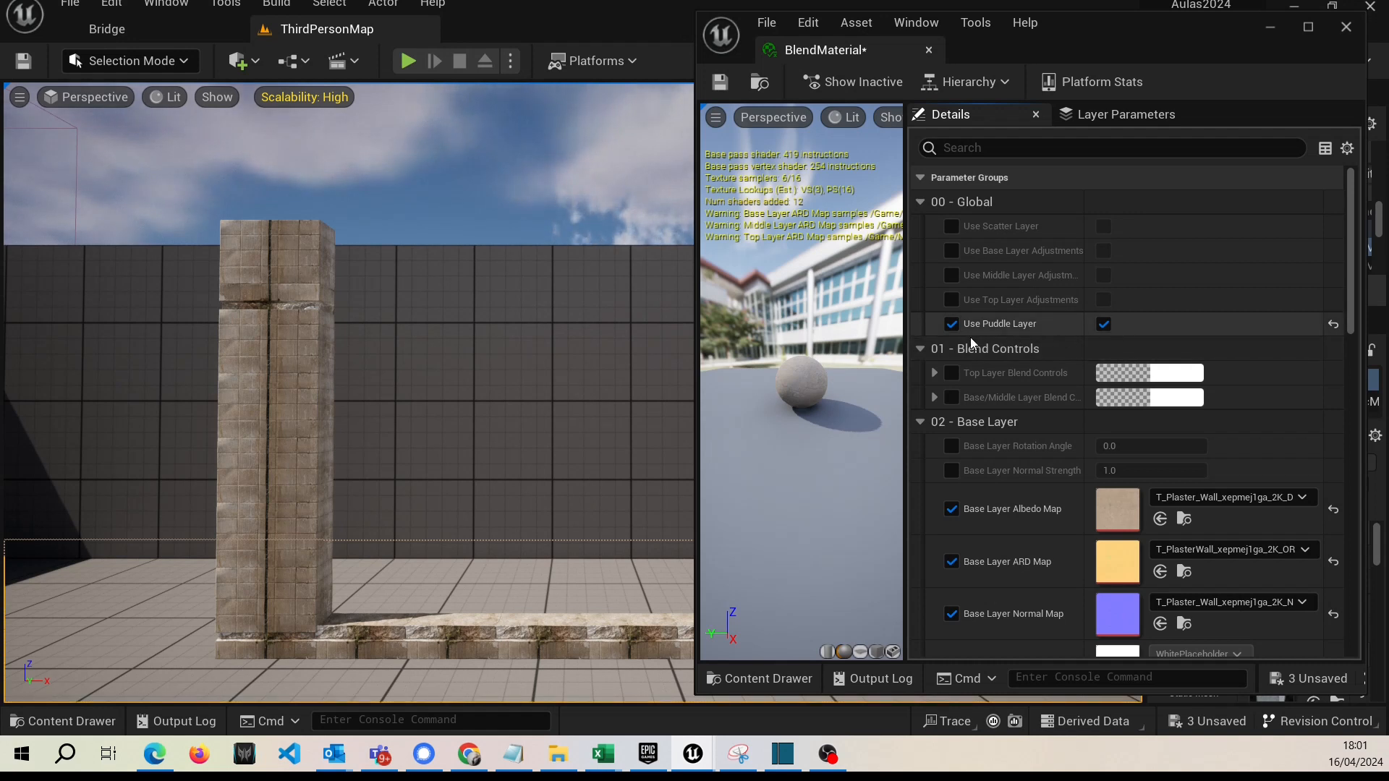
left_click(714, 83)
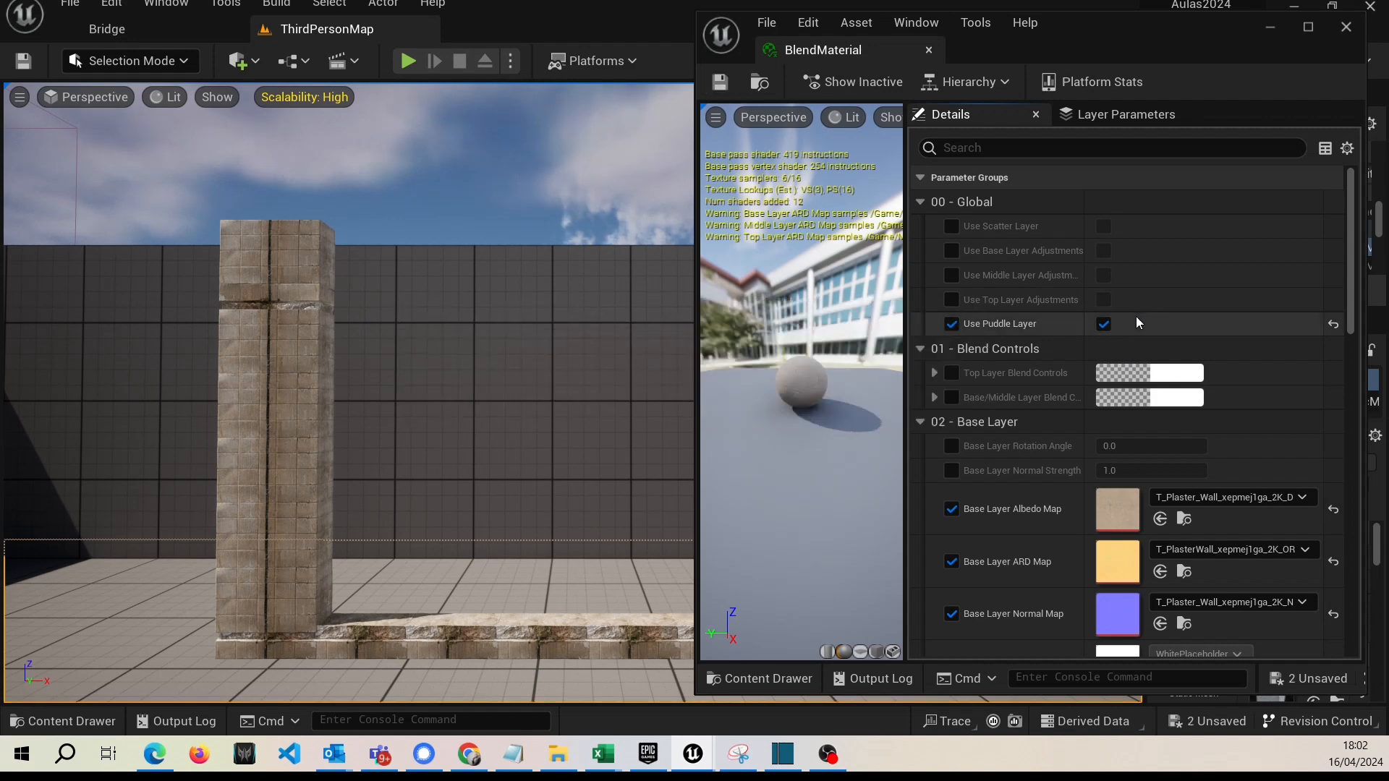
left_click(1275, 28)
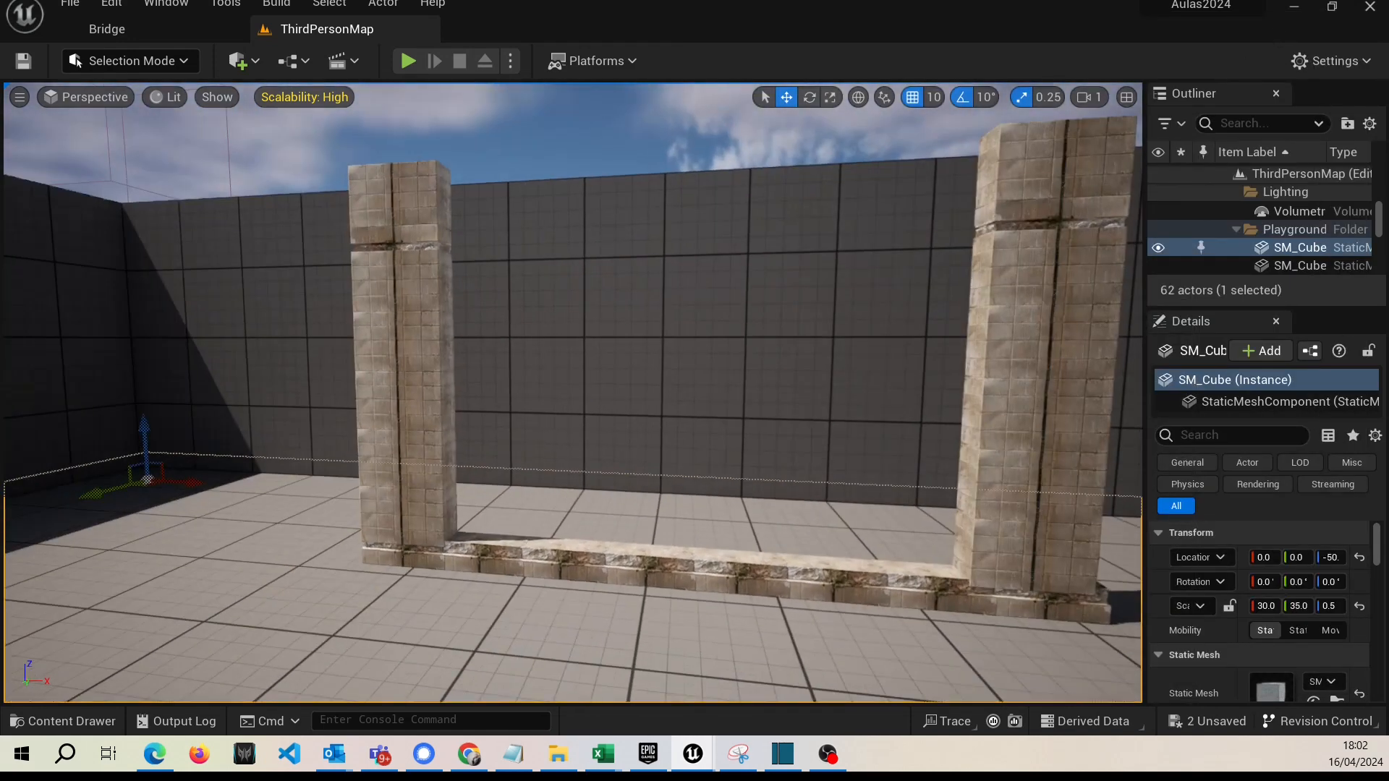
Switch the level editor from Selection to Modeling mode.
right_click_drag(571, 391, 604, 391)
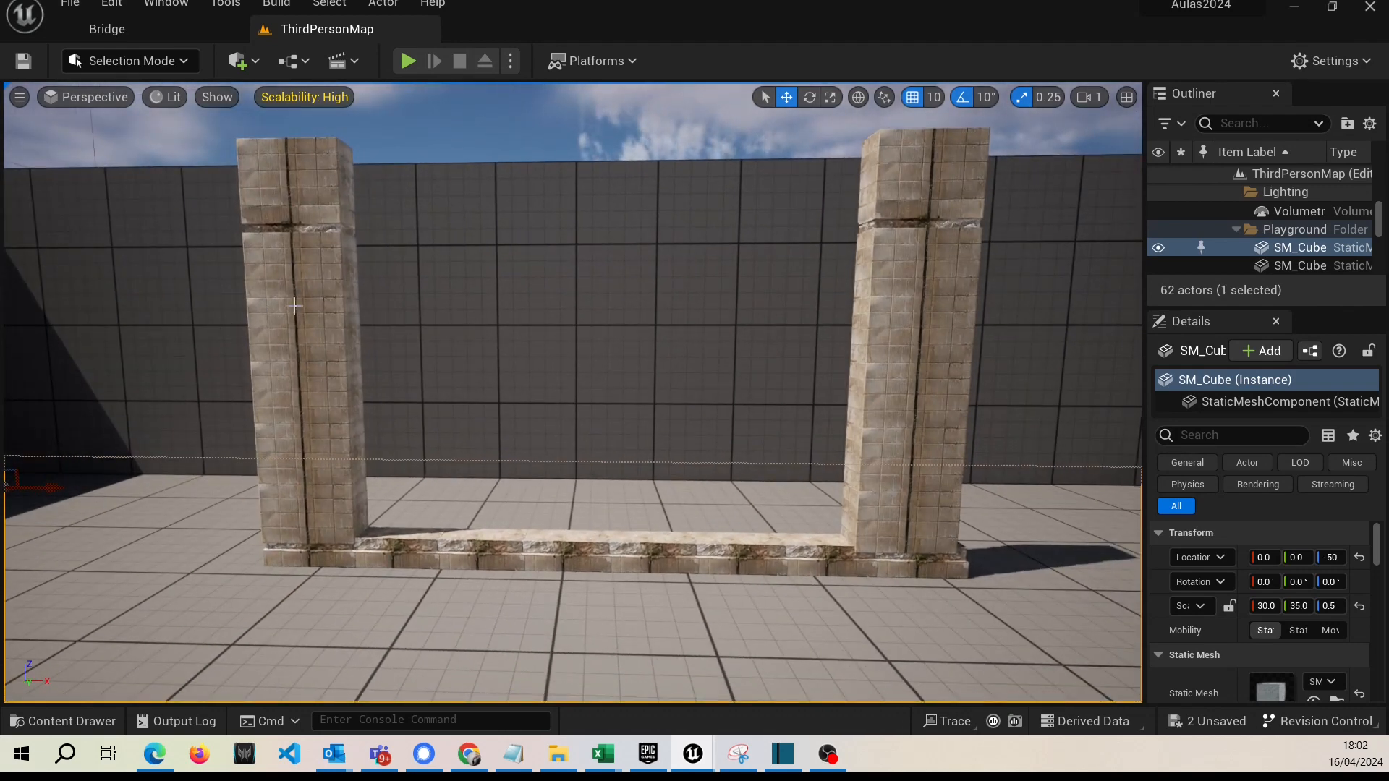
right_click_drag(514, 510, 480, 485)
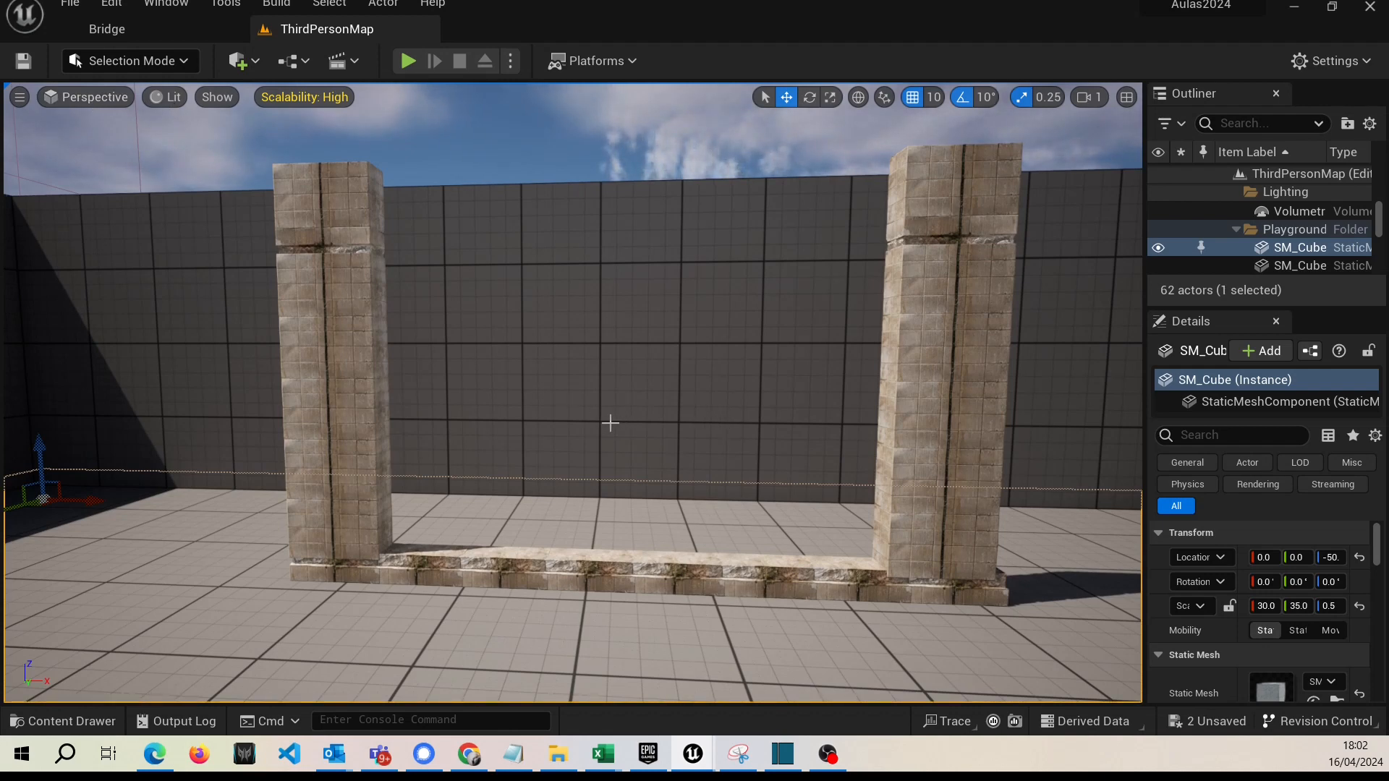
mouse_move(611, 528)
right_mouse_down()
mouse_move(584, 533)
mouse_move(601, 533)
right_mouse_up()
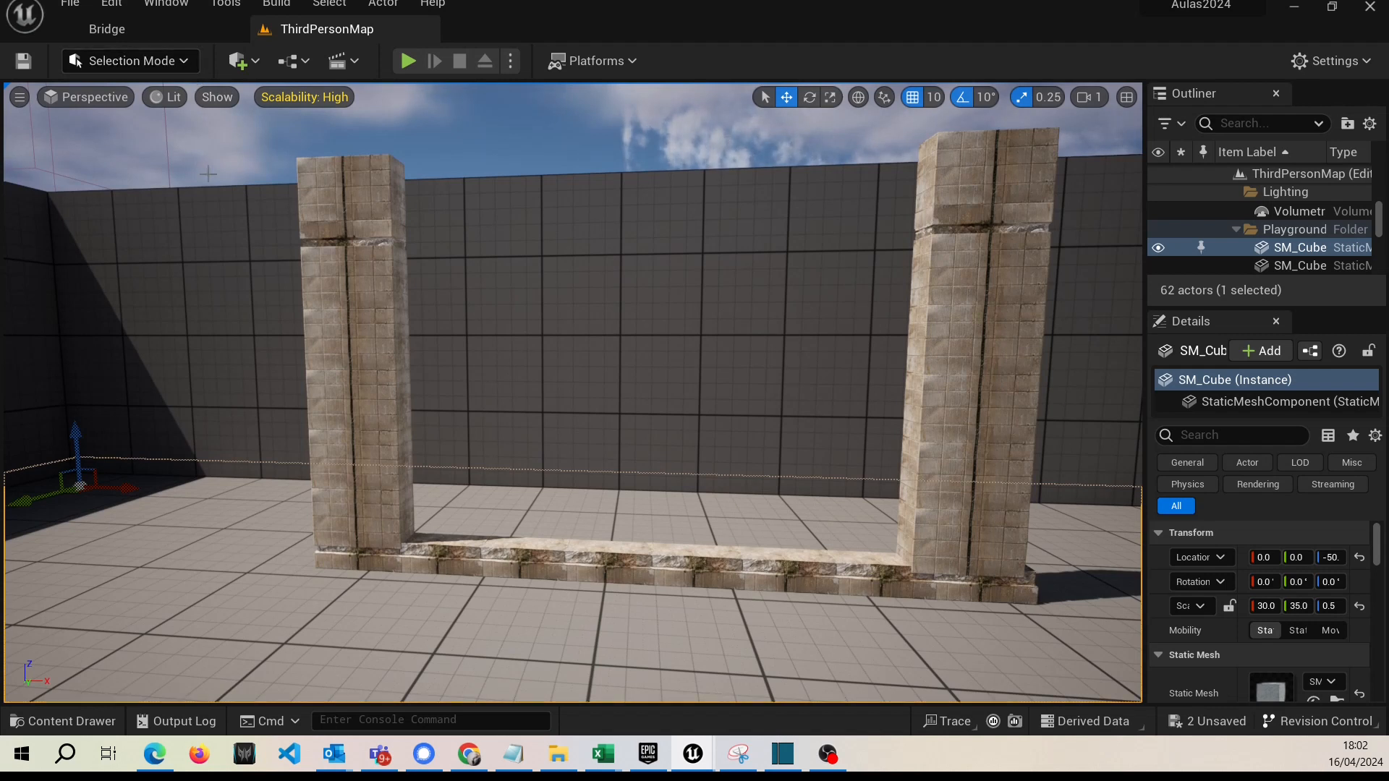
left_click(183, 63)
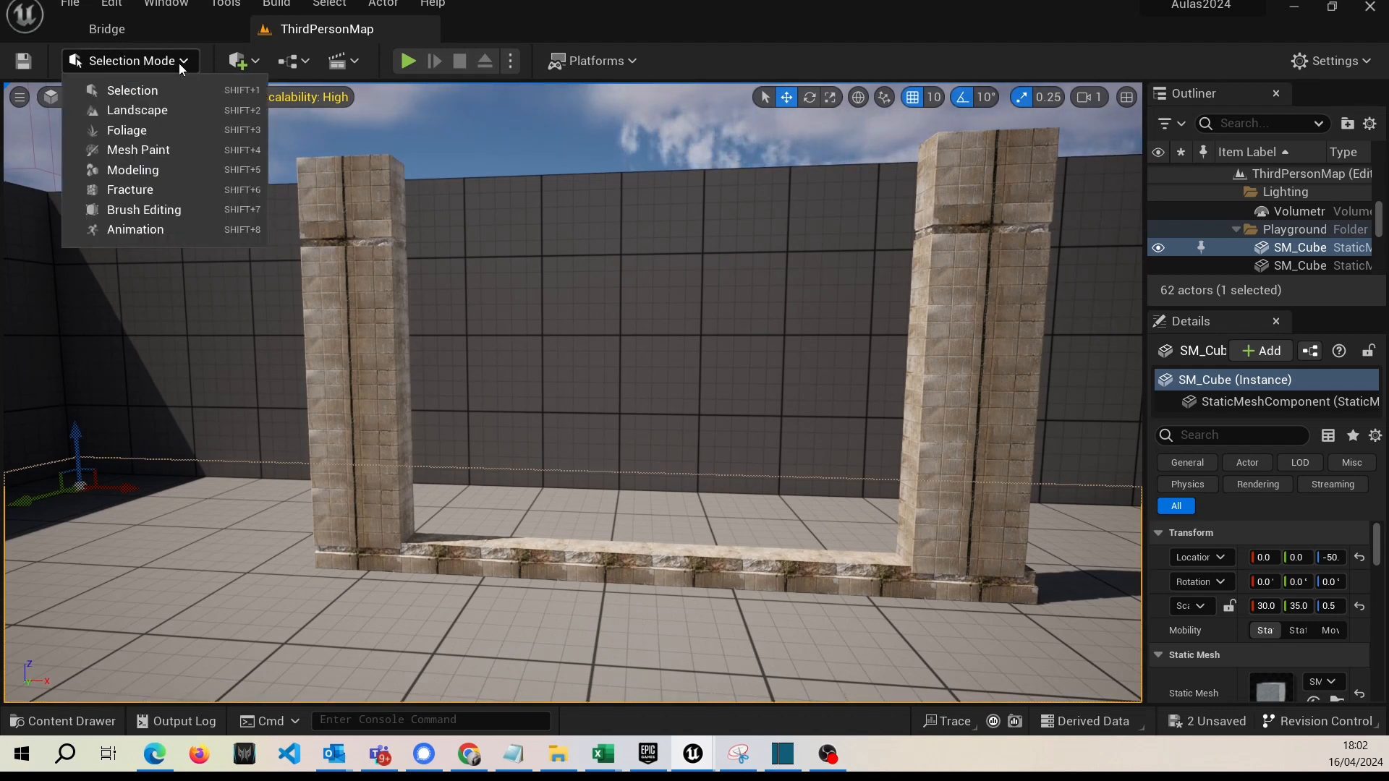
left_click(133, 170)
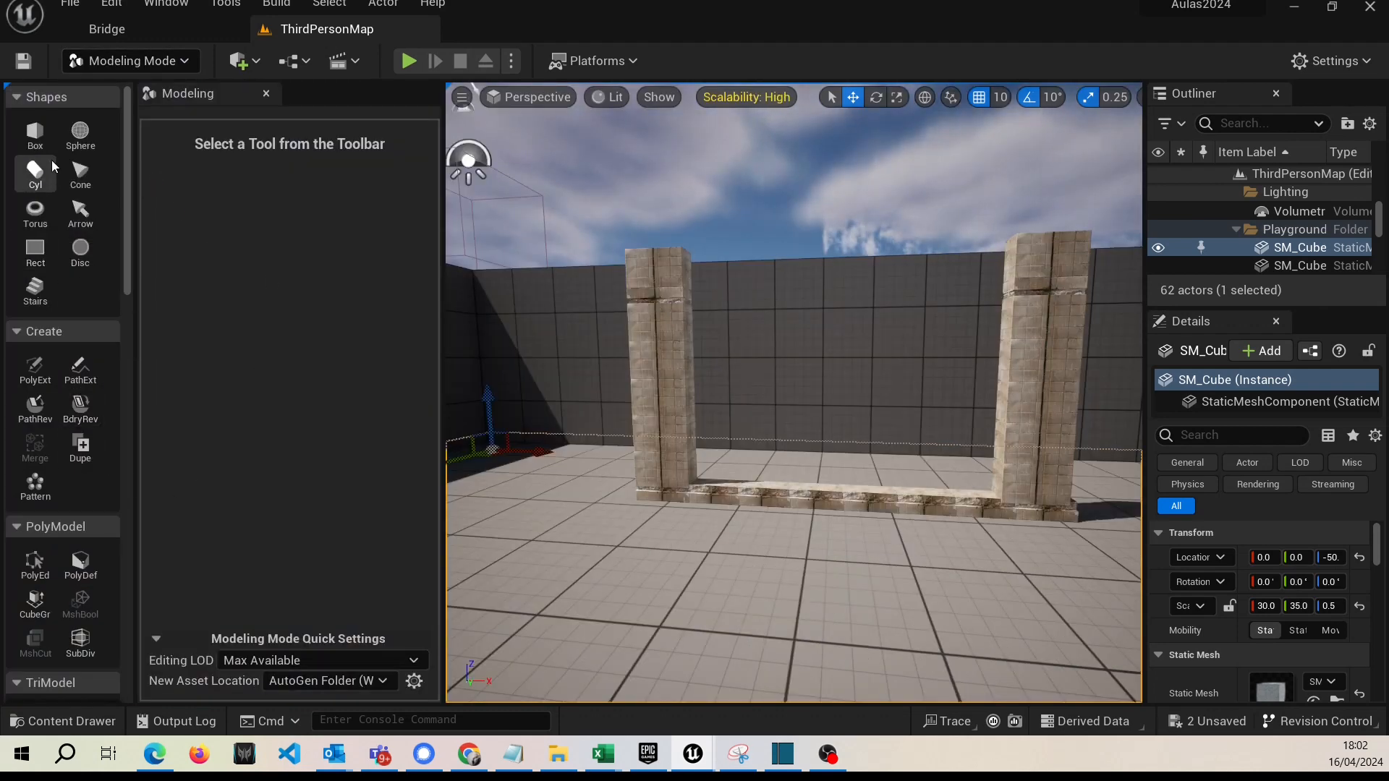
Create a 100 by 100 rectangle static mesh on the floor before the pillars, with 200 width and 200 depth subdivisions.
left_click(34, 251)
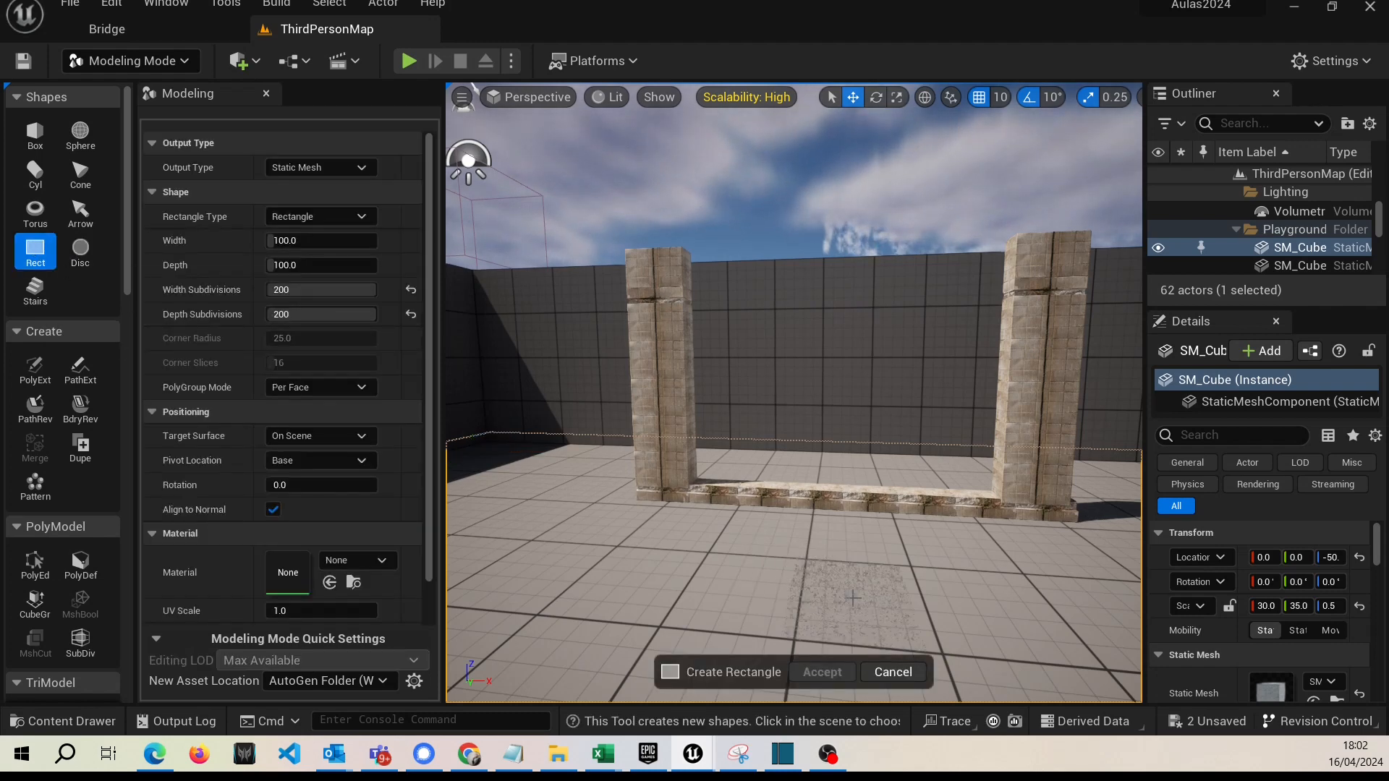
left_click(803, 580)
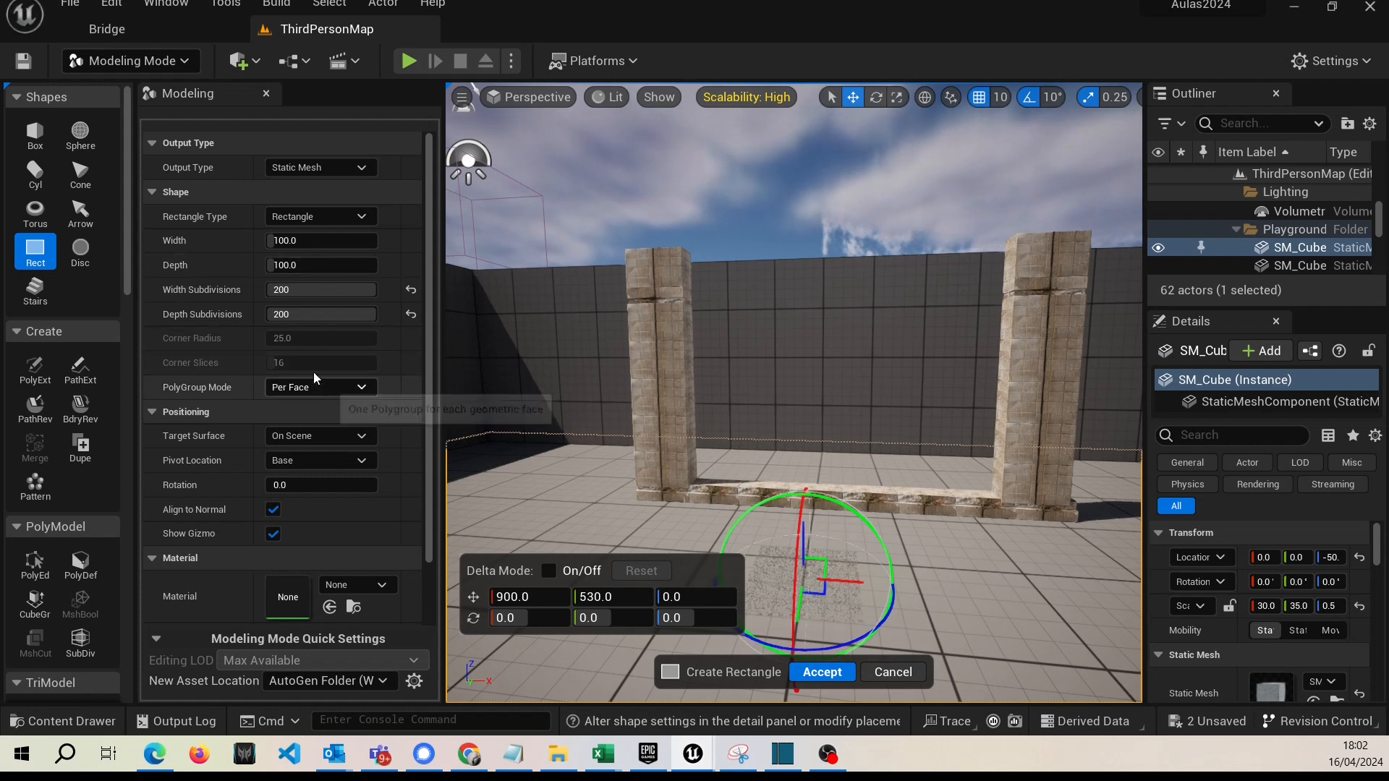
left_click(283, 289)
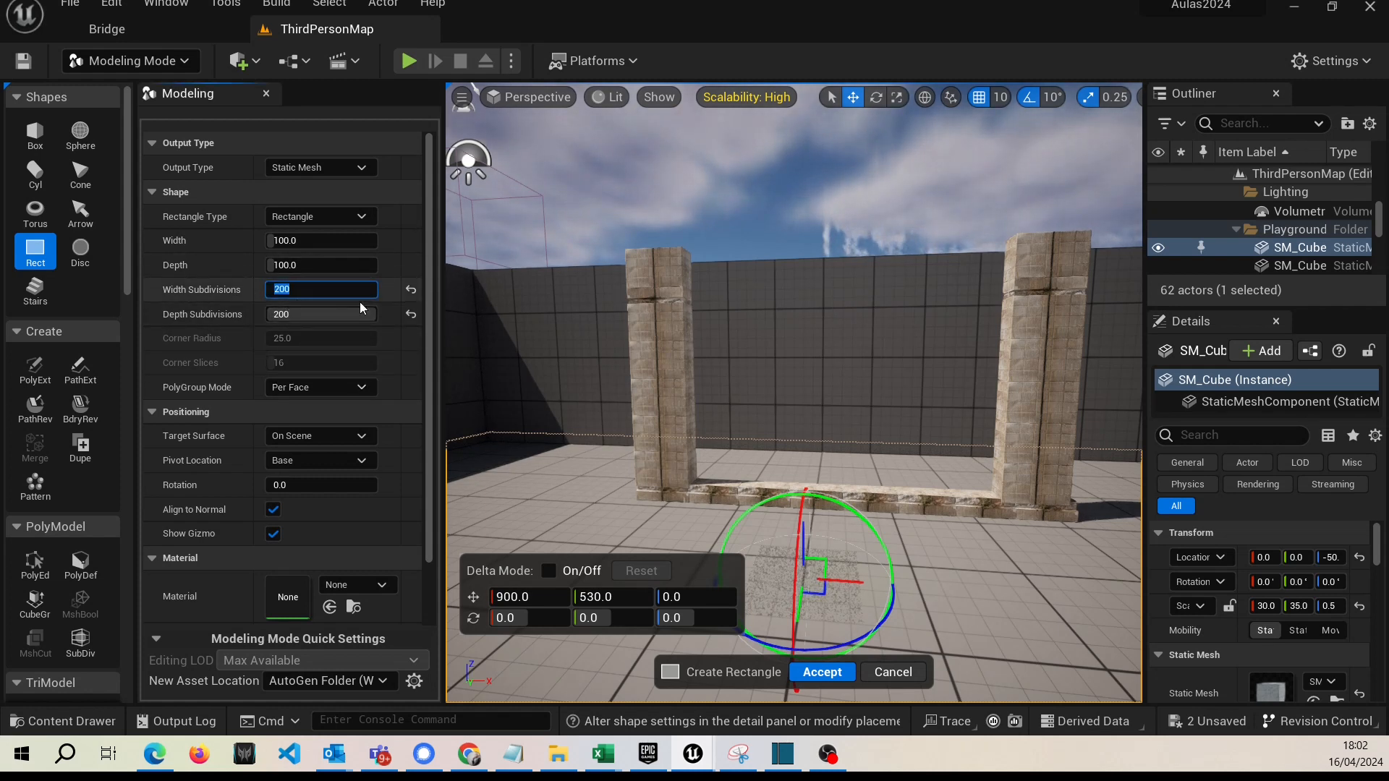
type("200")
key("Tab")
type("200")
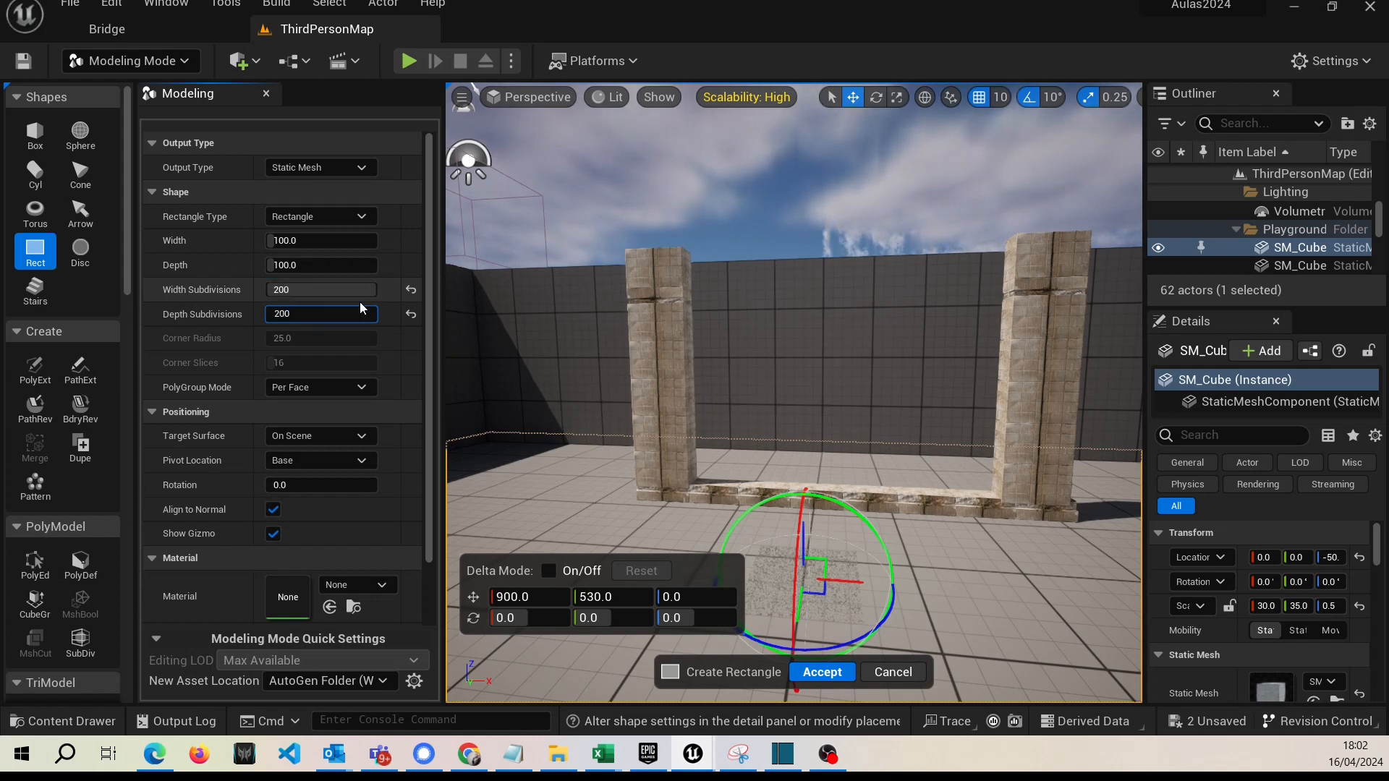
left_click(840, 673)
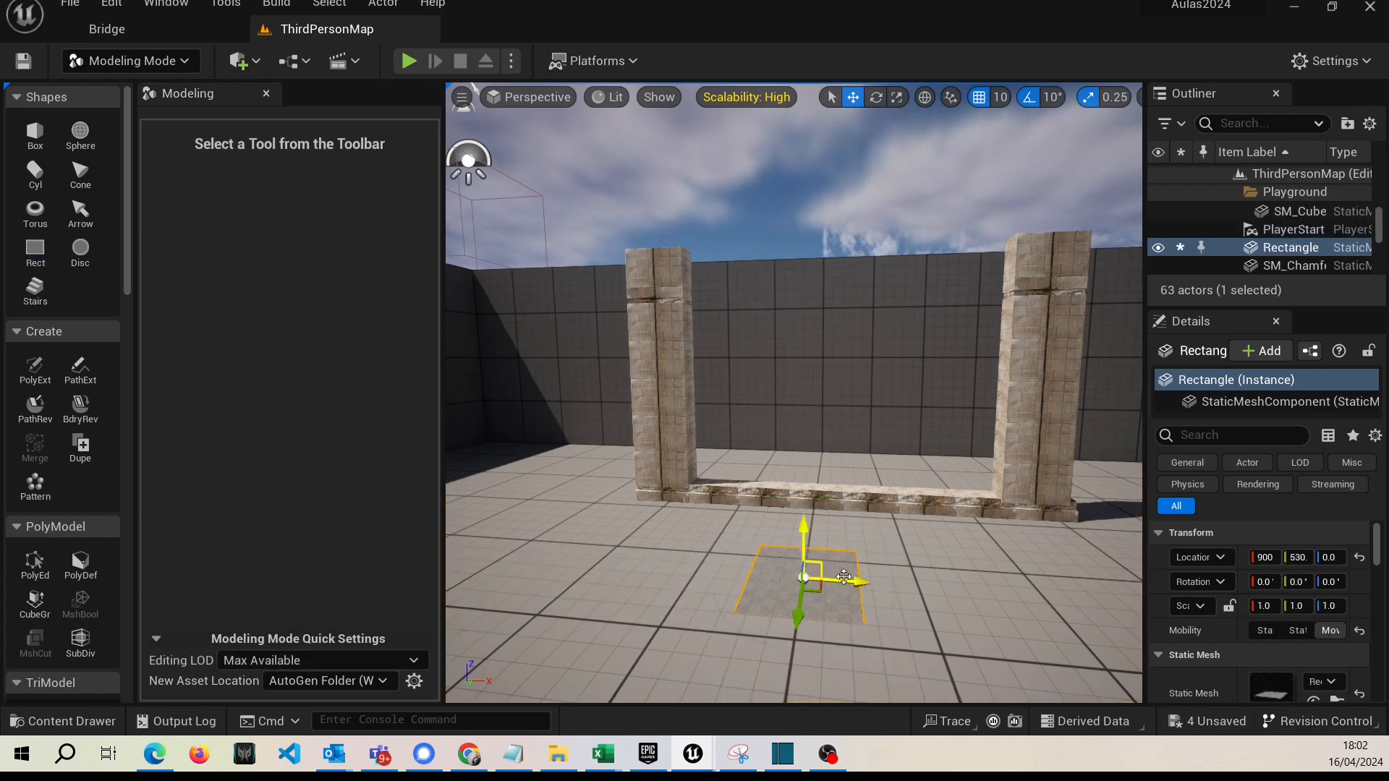
Rotate the rectangle about 90 degrees around X to stand upright and raise it to a Z location of 230.
scroll(844, 577, "up", 3)
scroll(886, 573, "up", 3)
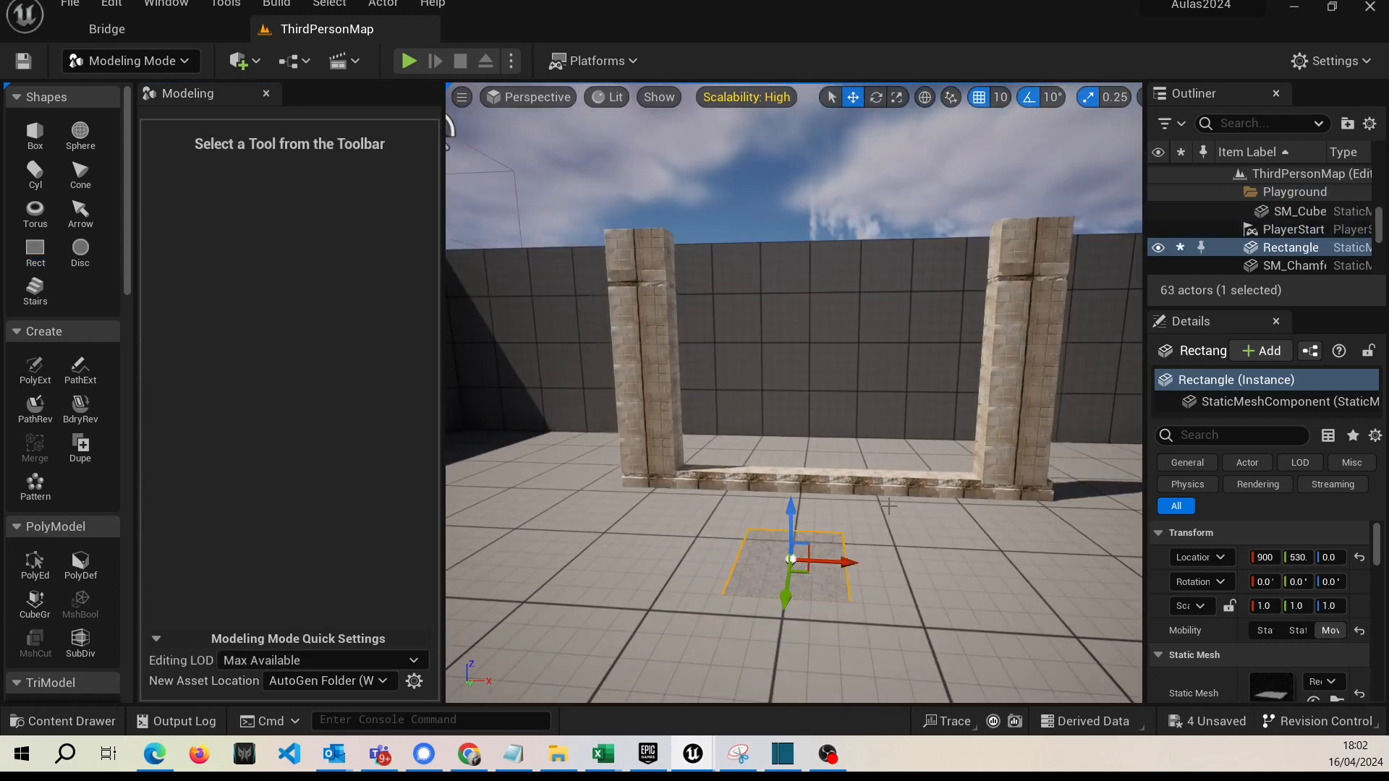
left_click(875, 98)
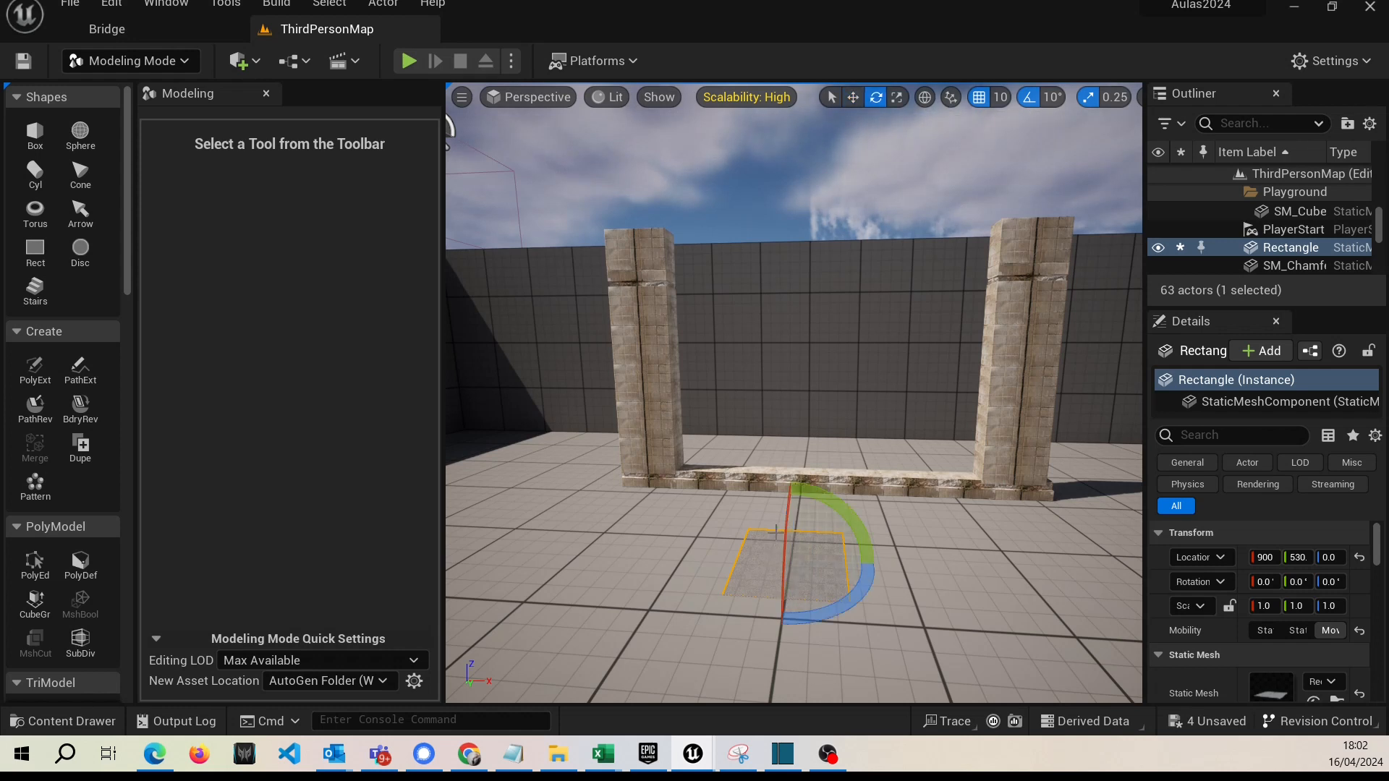
left_click_drag(787, 517, 778, 651)
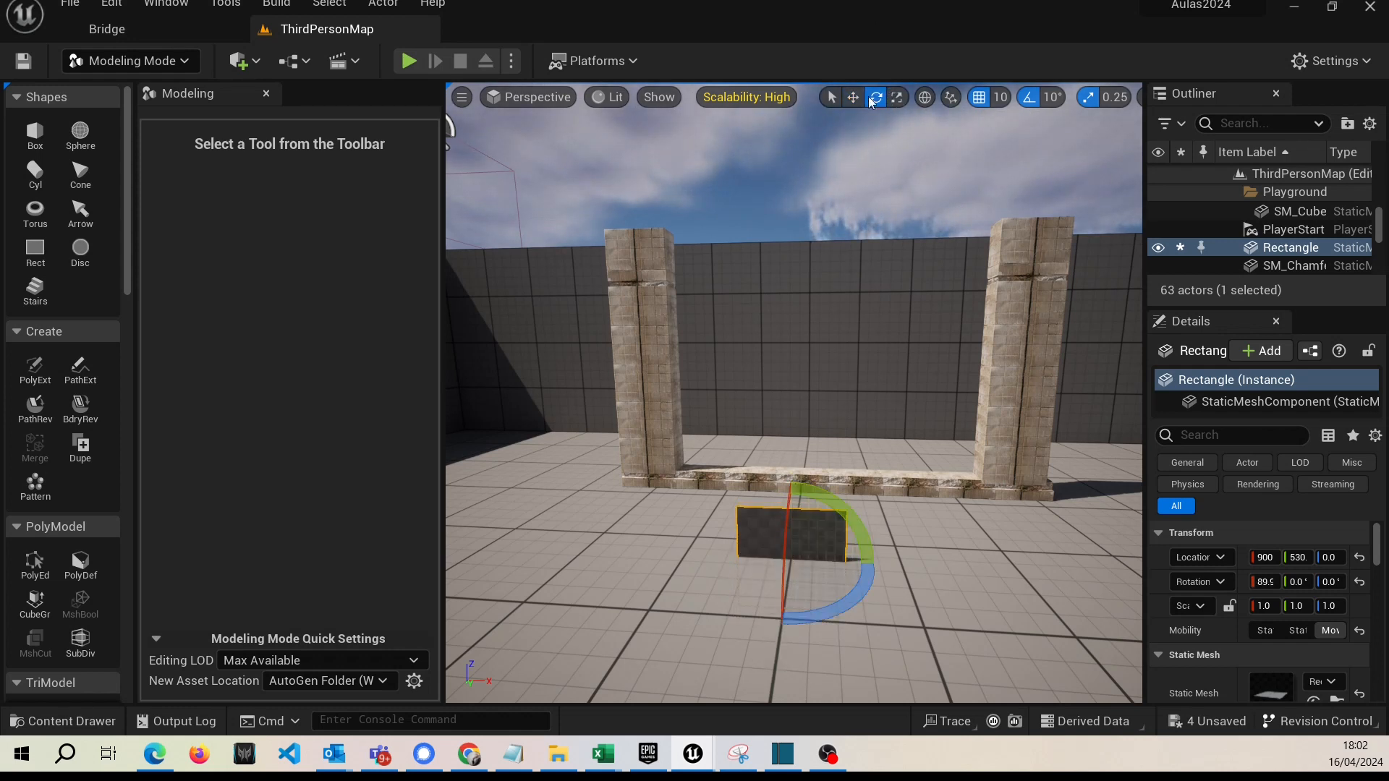
left_click(853, 97)
left_click_drag(796, 515, 776, 244)
Scale the upright rectangle uniformly to 3.75 and lower it to a Z location of 190.
left_click(897, 98)
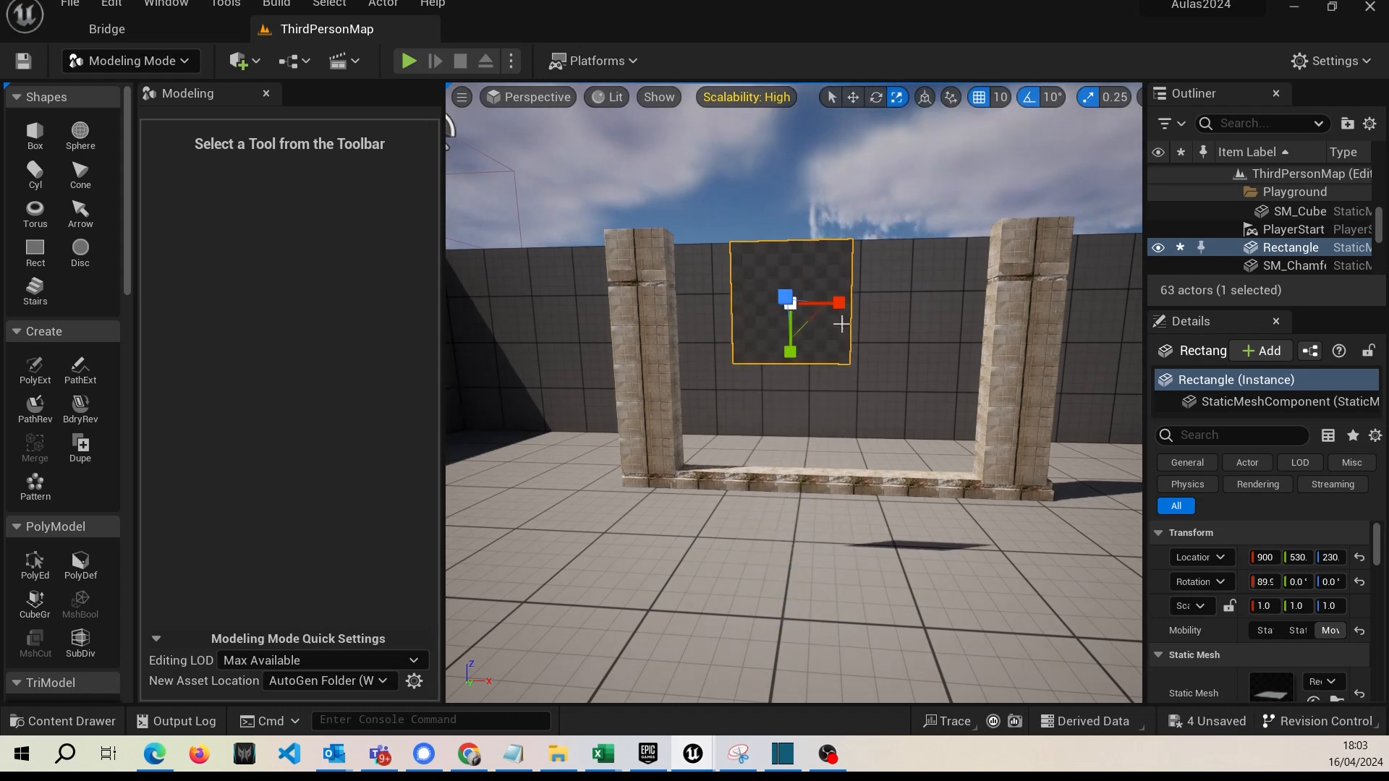
left_click_drag(792, 312, 839, 271)
right_click_drag(839, 271, 849, 314)
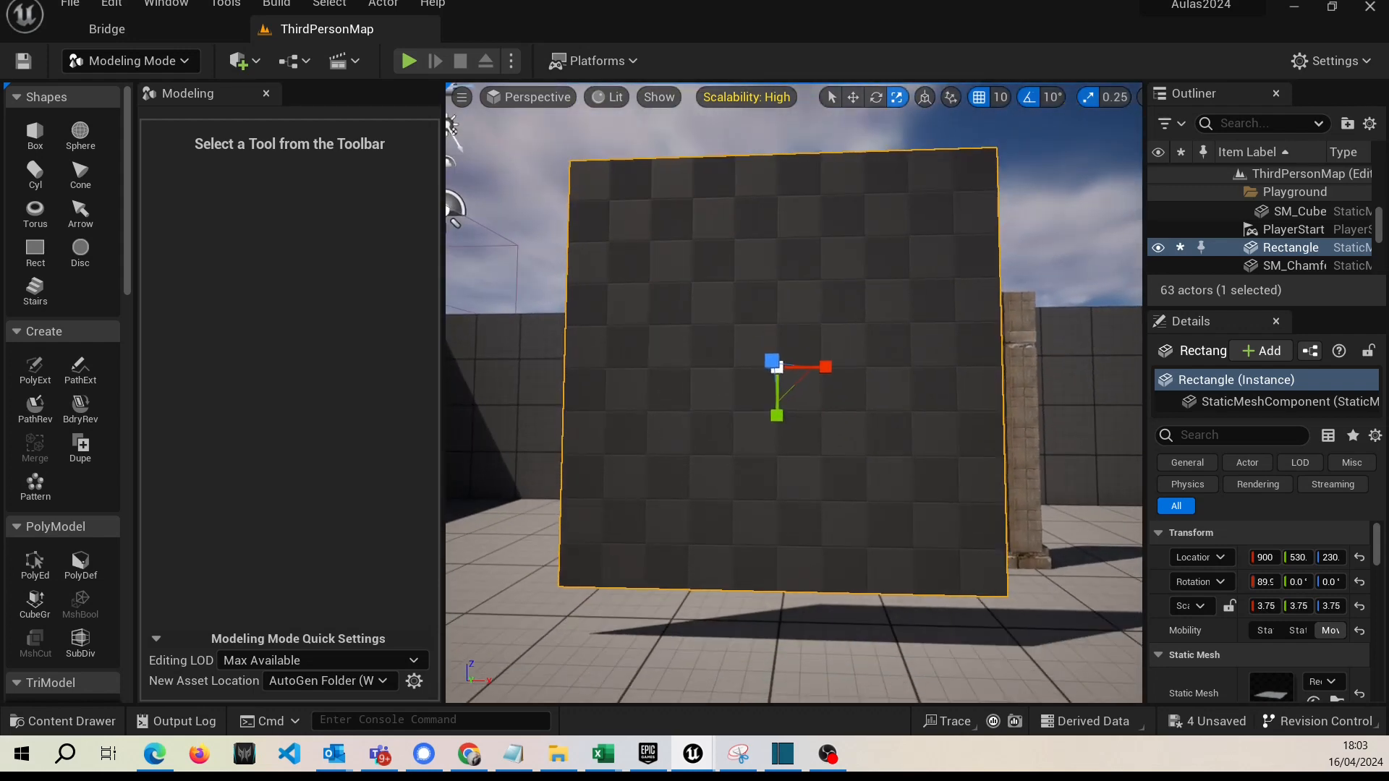
left_click(854, 97)
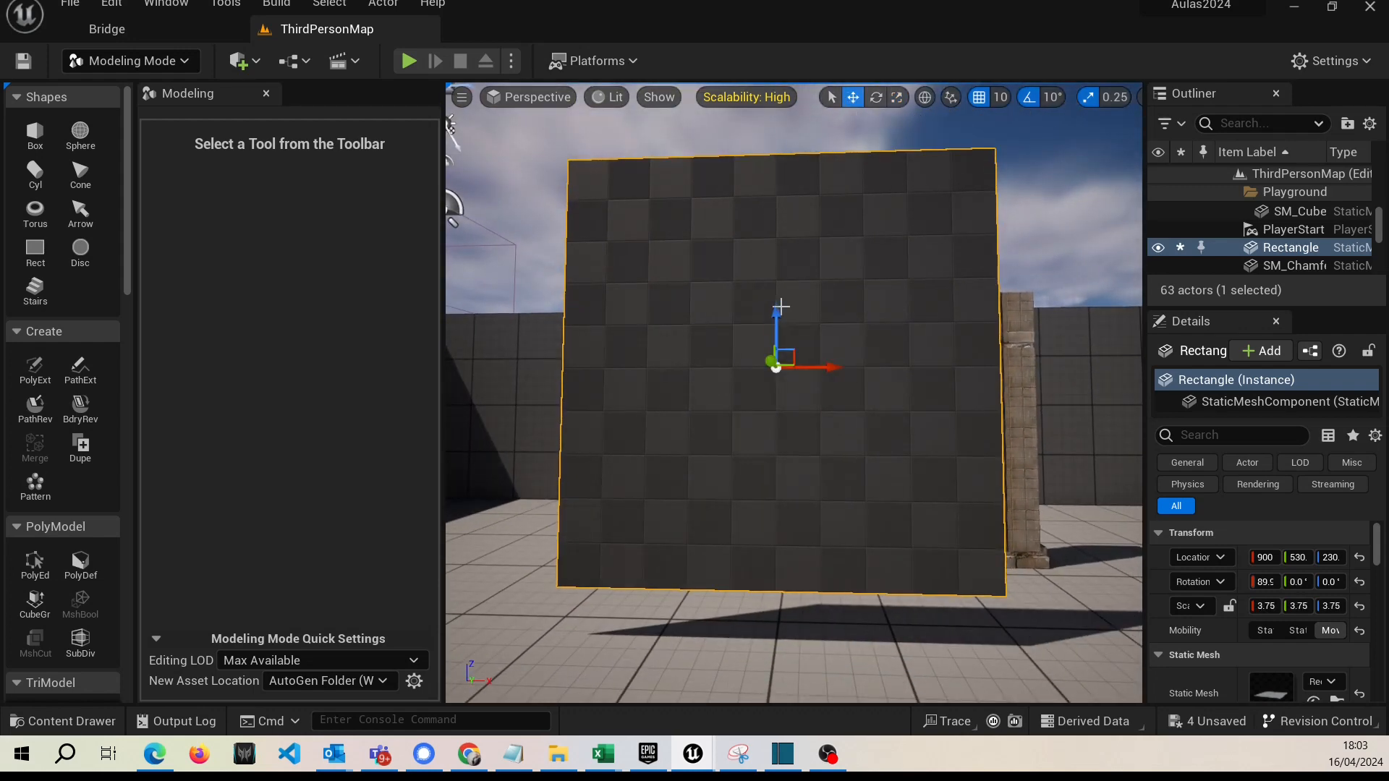
left_click_drag(780, 307, 780, 358)
mouse_move(880, 218)
right_mouse_down()
mouse_move(893, 222)
mouse_move(880, 218)
right_mouse_up()
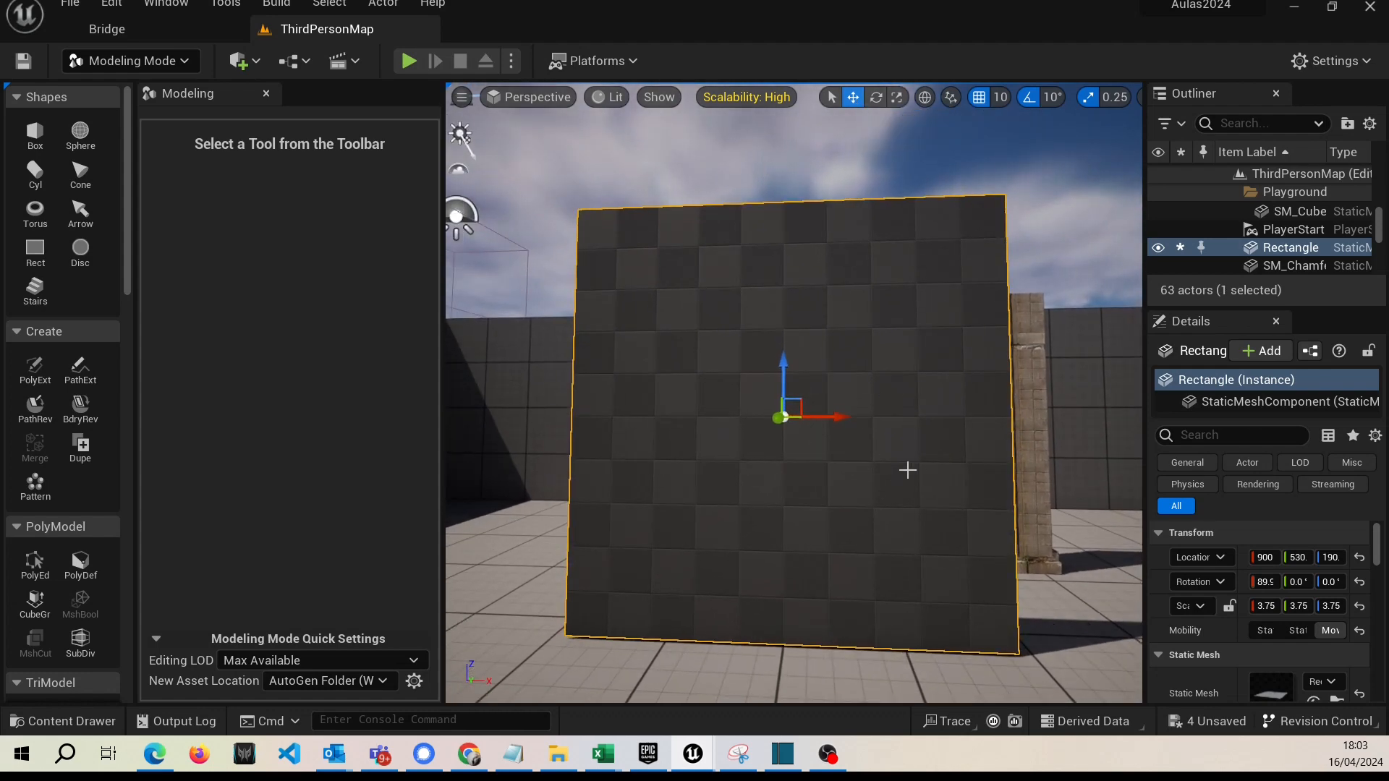
right_click_drag(908, 468, 919, 468)
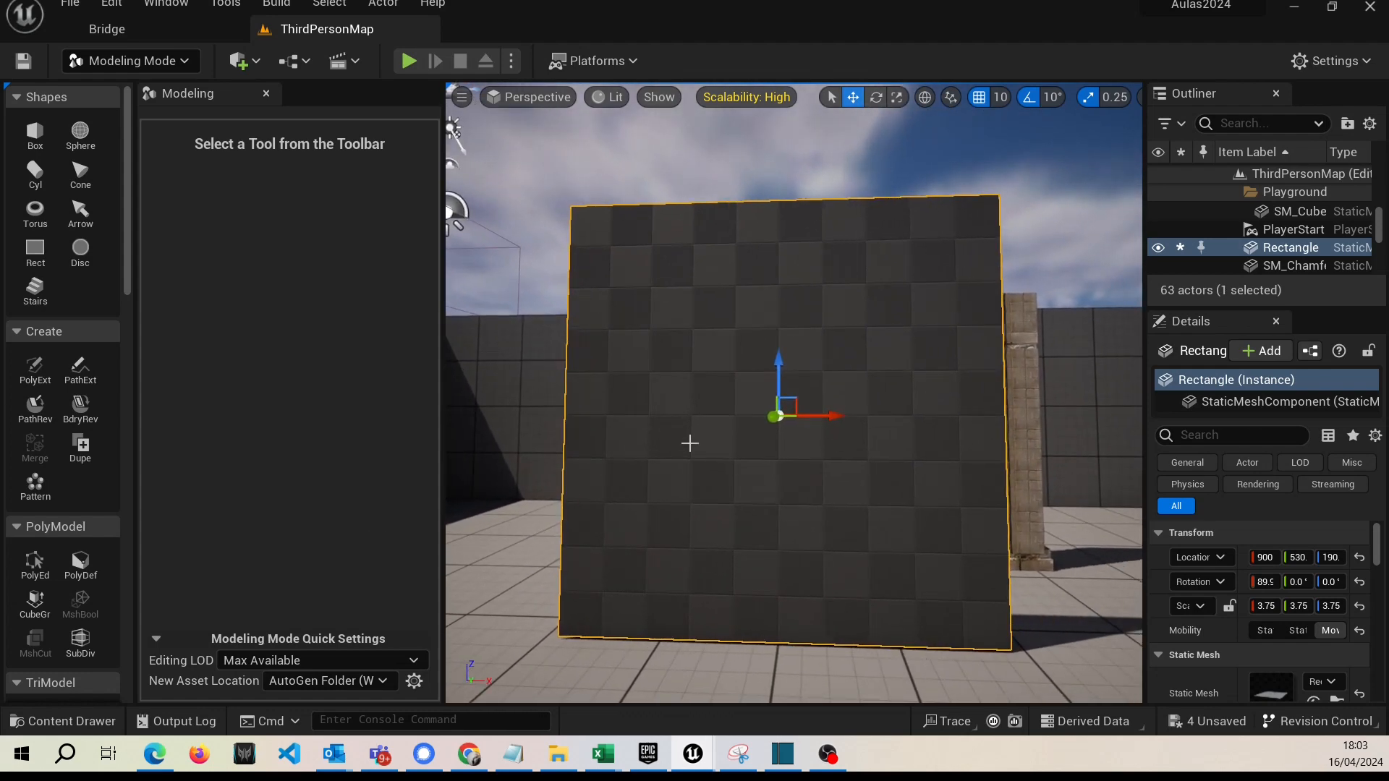
Apply BlendMaterial from the BlendMaterials folder to the upright rectangle.
left_click(88, 725)
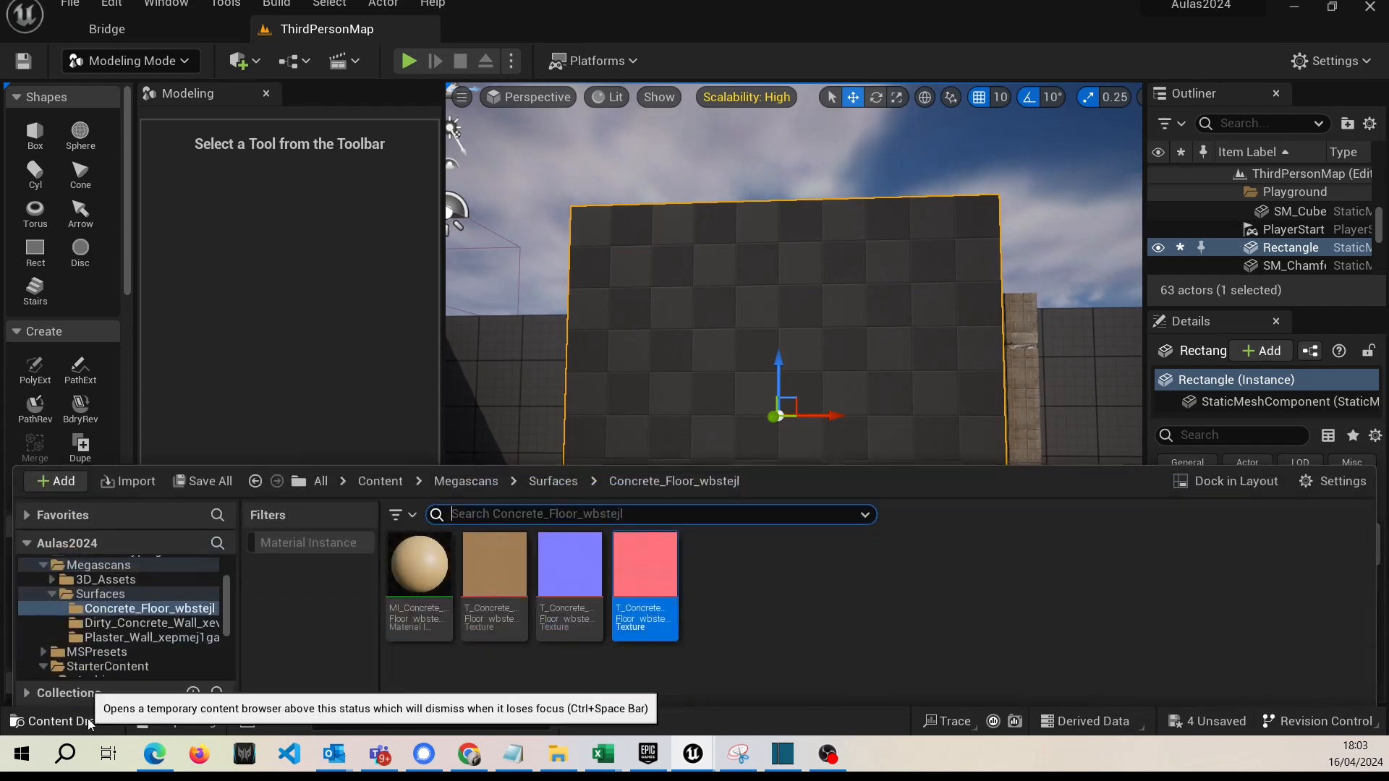
scroll(123, 609, "up", 3)
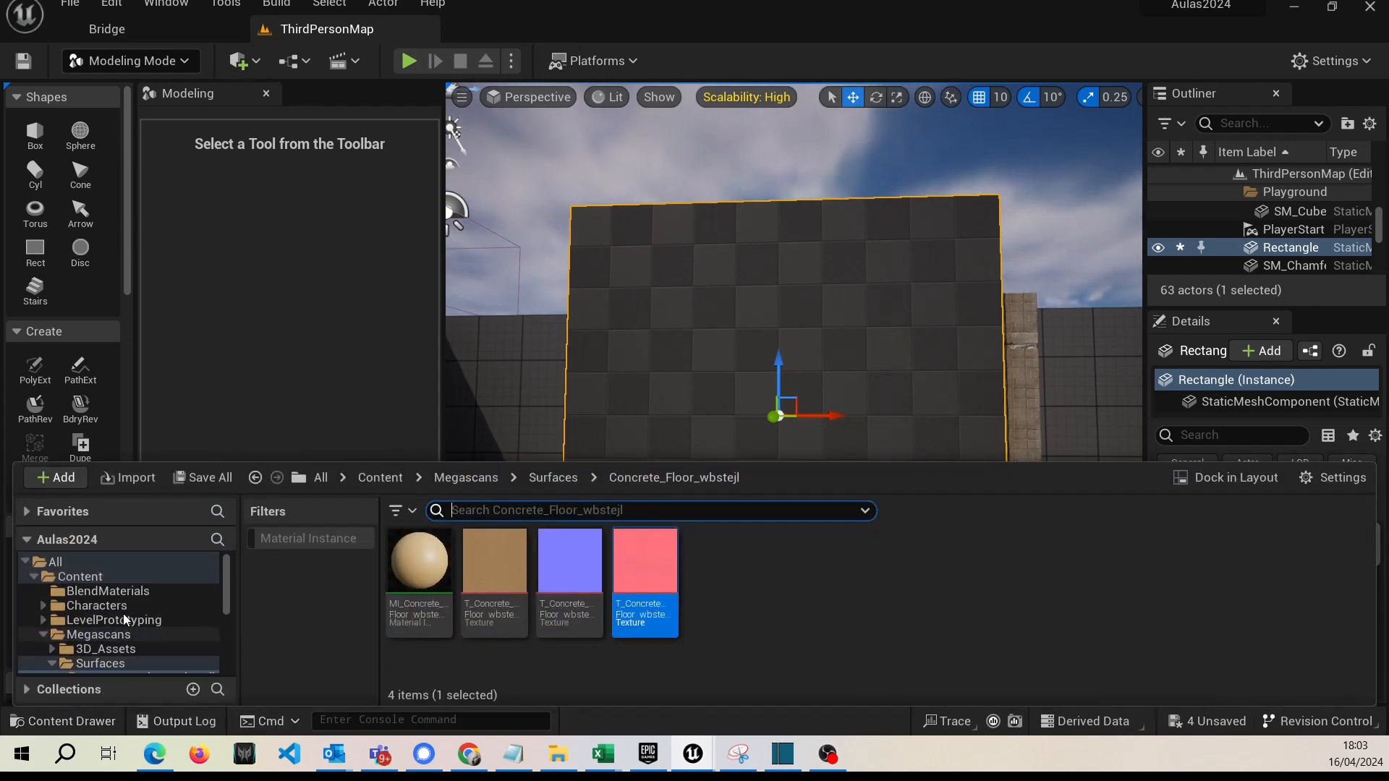
left_click(108, 591)
left_click_drag(410, 584, 701, 340)
mouse_move(701, 340)
right_mouse_down()
mouse_move(730, 342)
mouse_move(683, 342)
right_mouse_up()
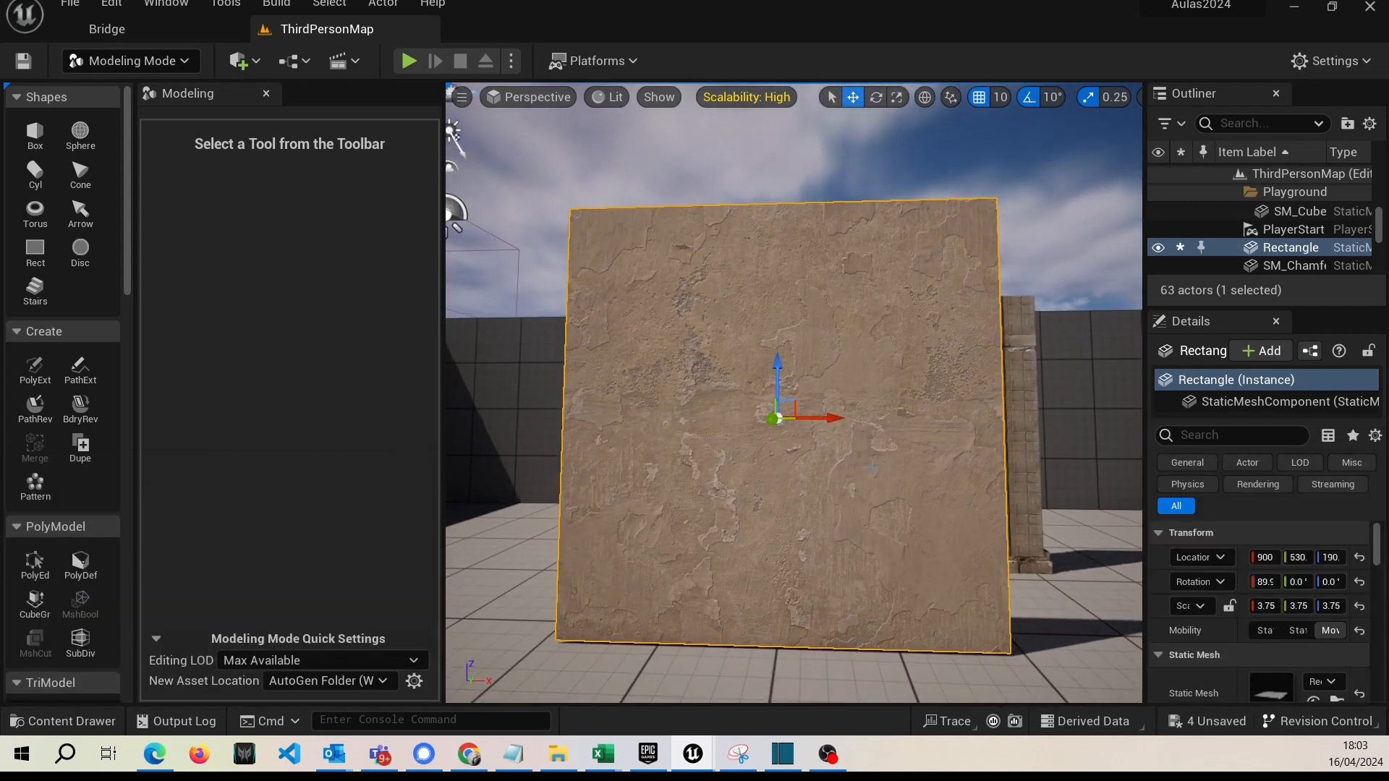
Switch from Modeling to Mesh Paint mode and activate the vertex color Paint tool for the wall.
right_click_drag(958, 564, 984, 563)
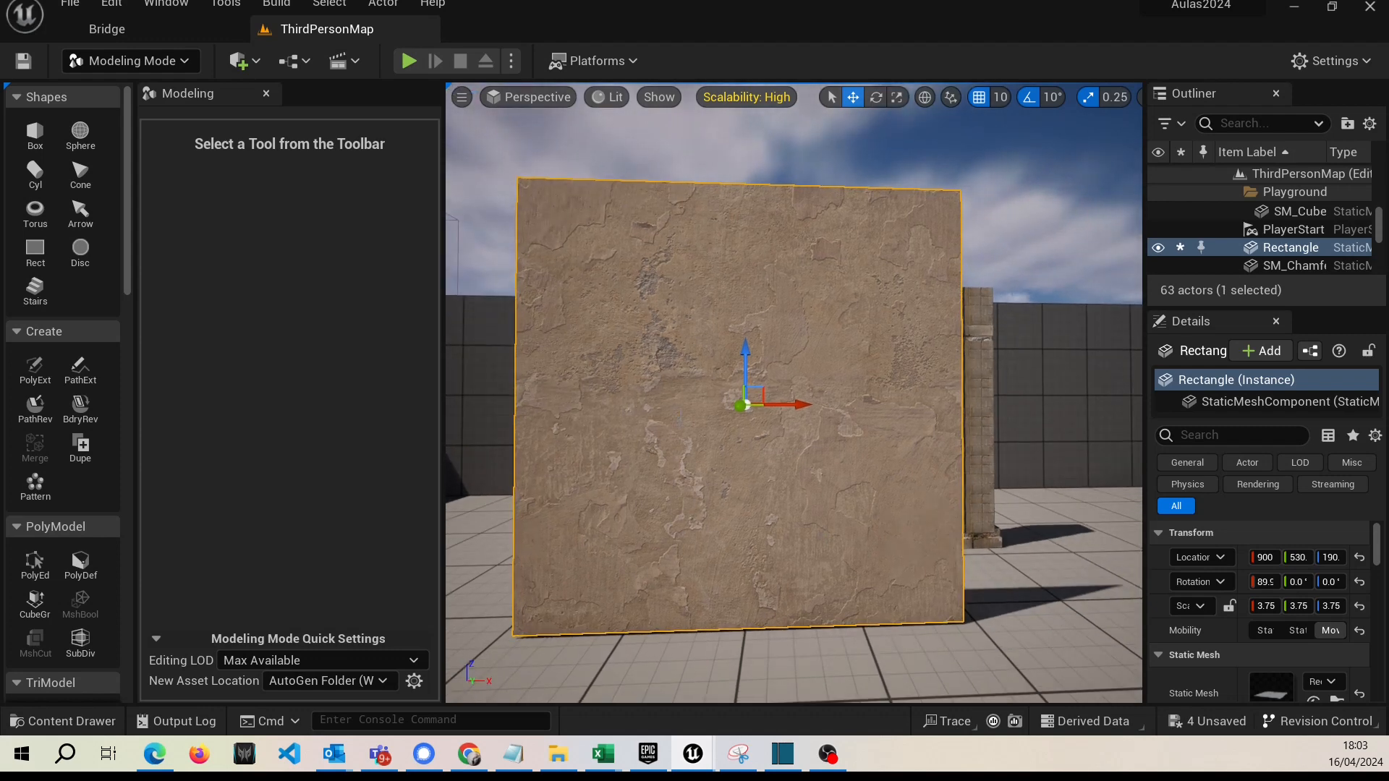
right_click_drag(826, 528, 817, 526)
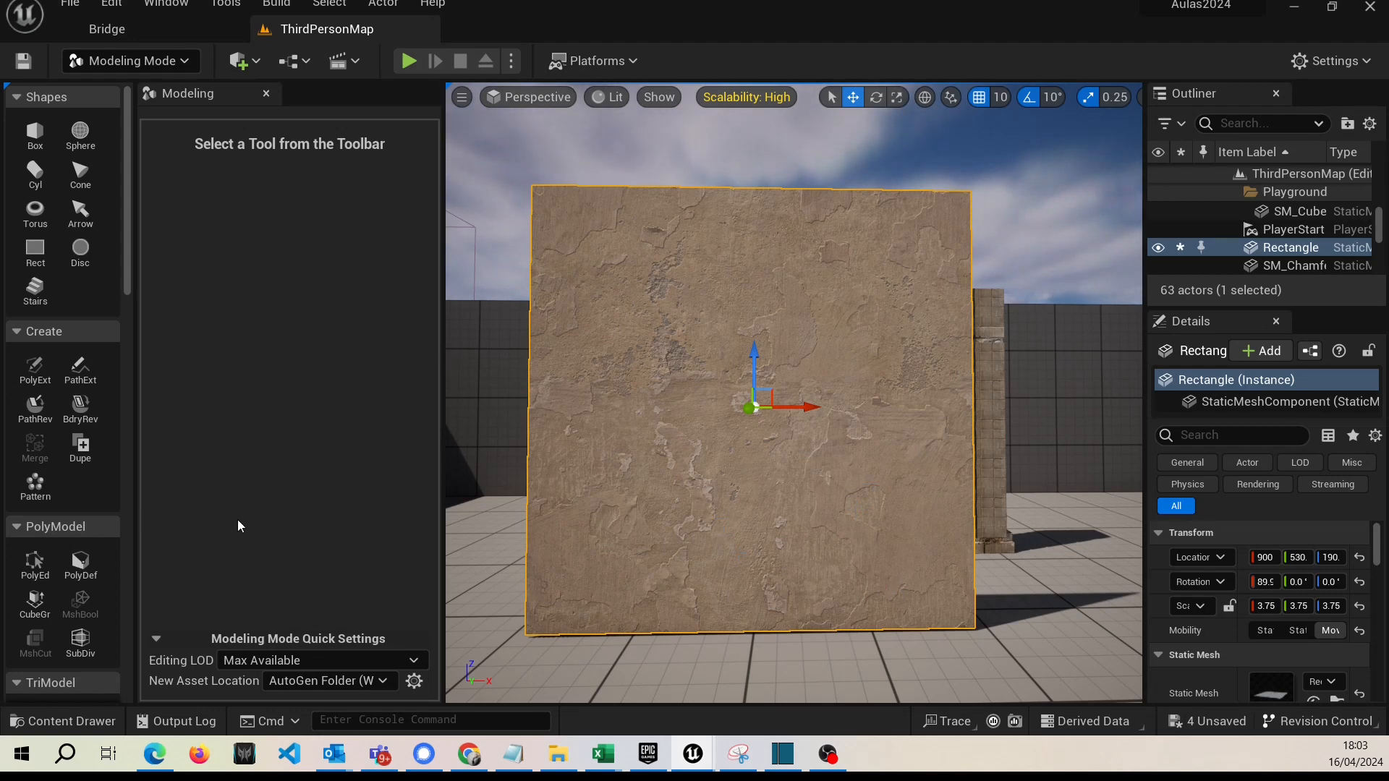
left_click(185, 62)
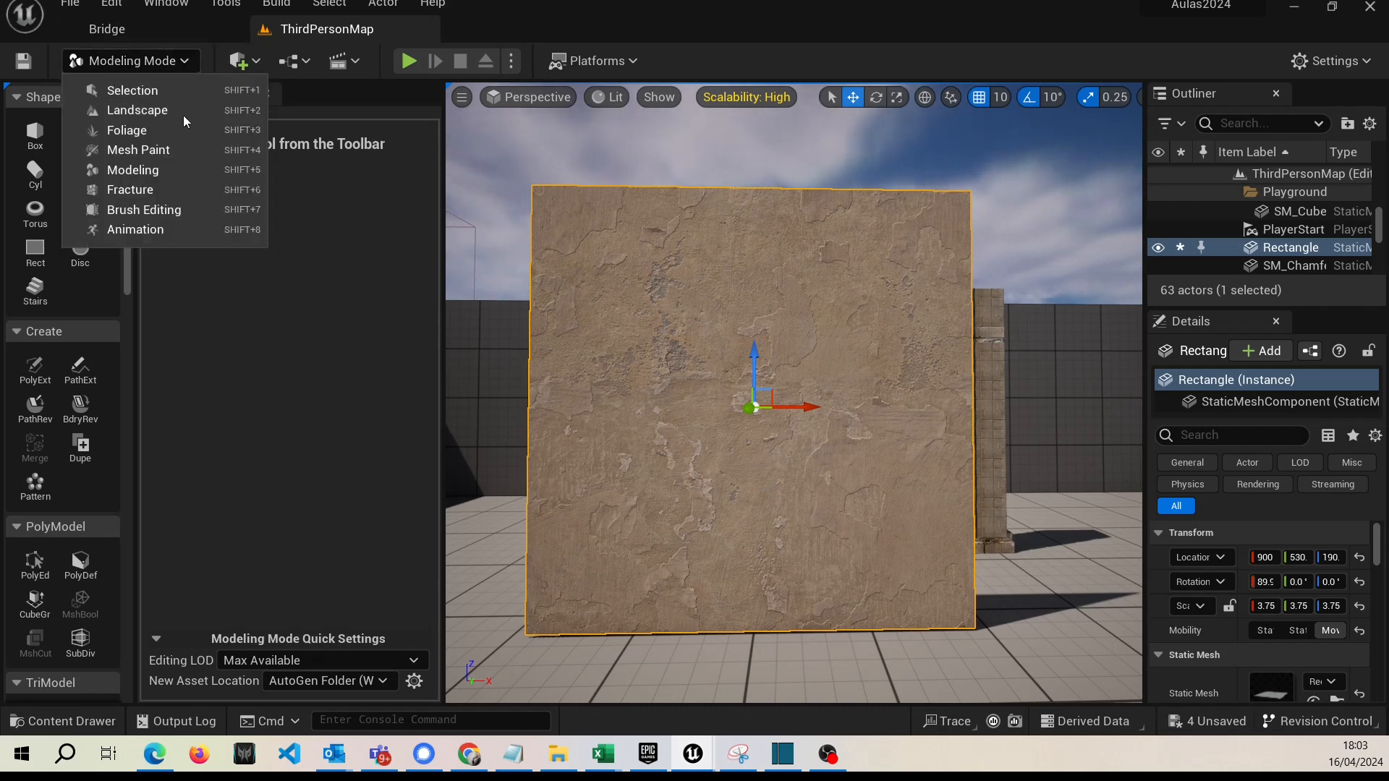
left_click(151, 152)
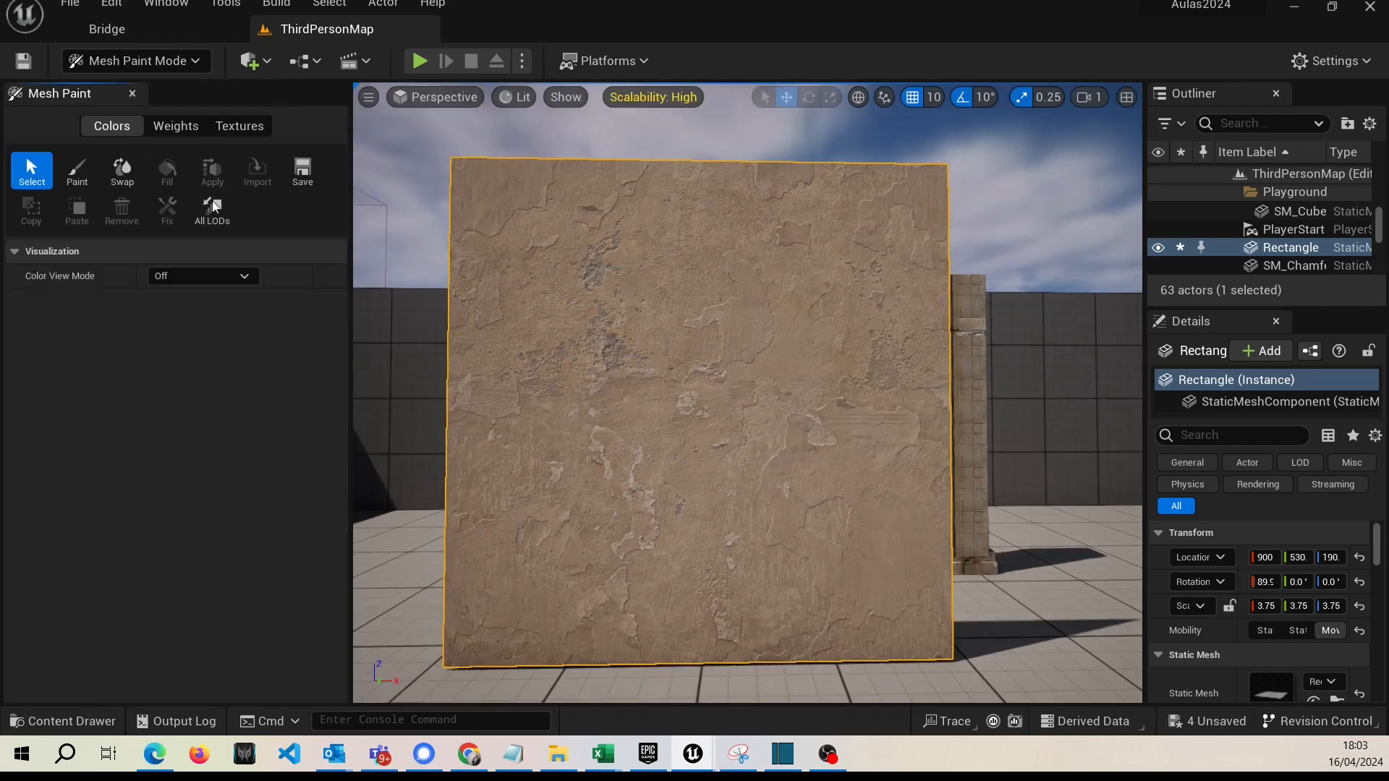
left_click(84, 176)
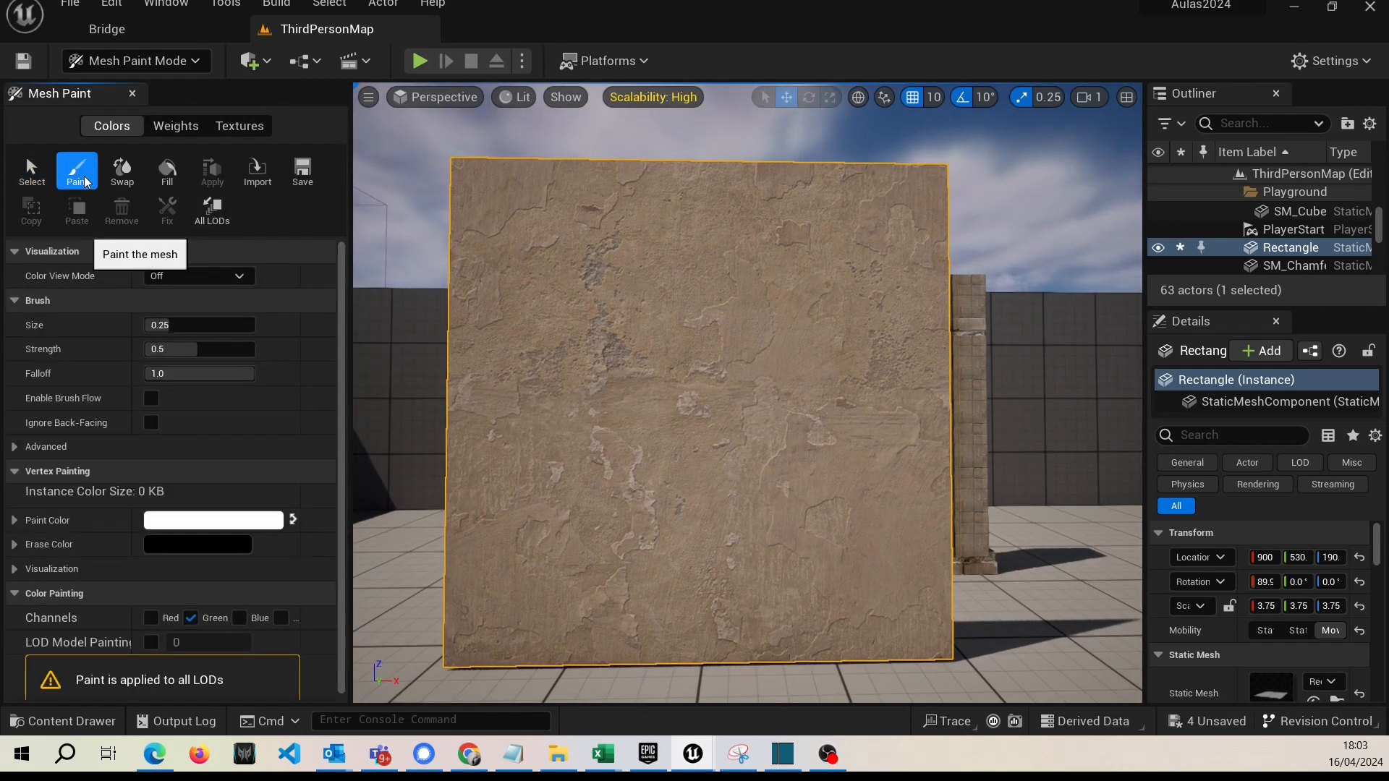
scroll(226, 441, "down", 1)
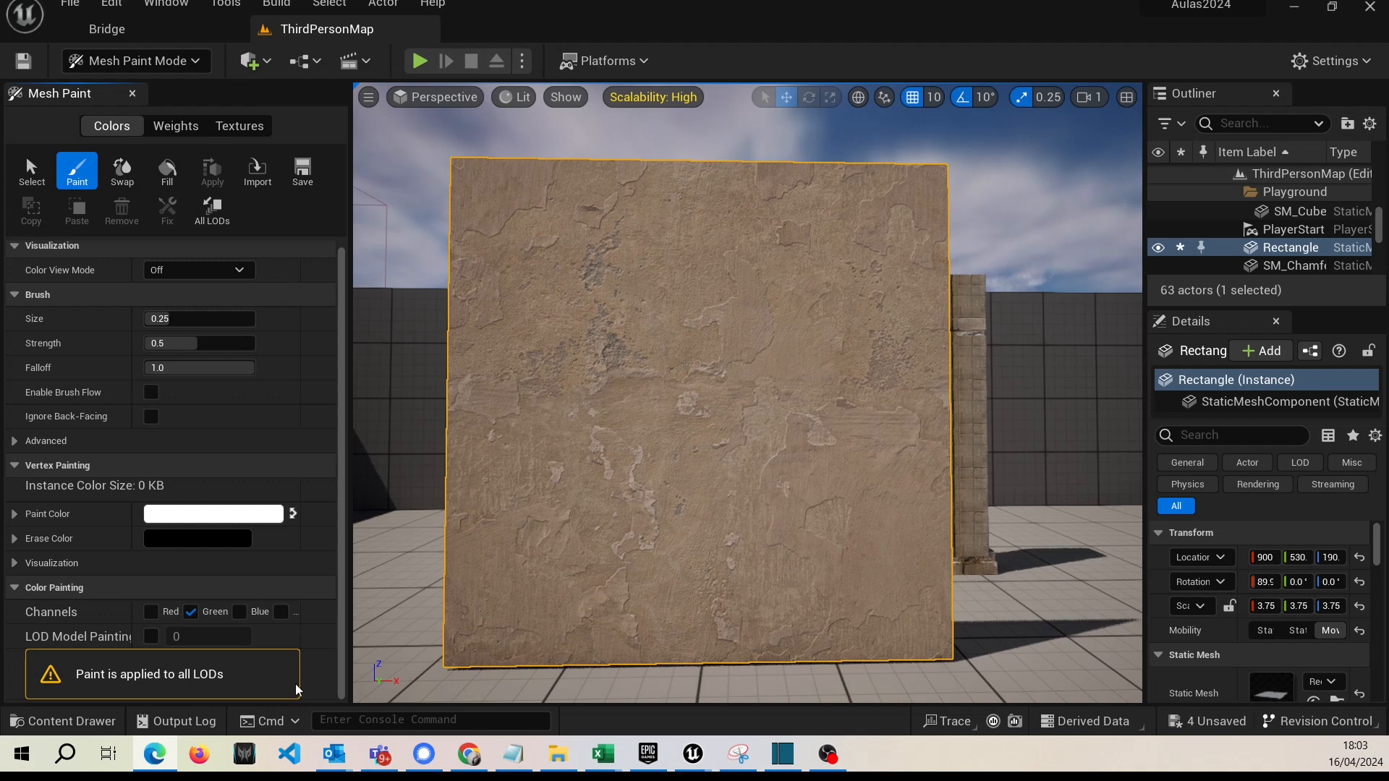
Try the Red, Green and Blue vertex paint channels in turn, leaving only Green enabled.
left_click(153, 613)
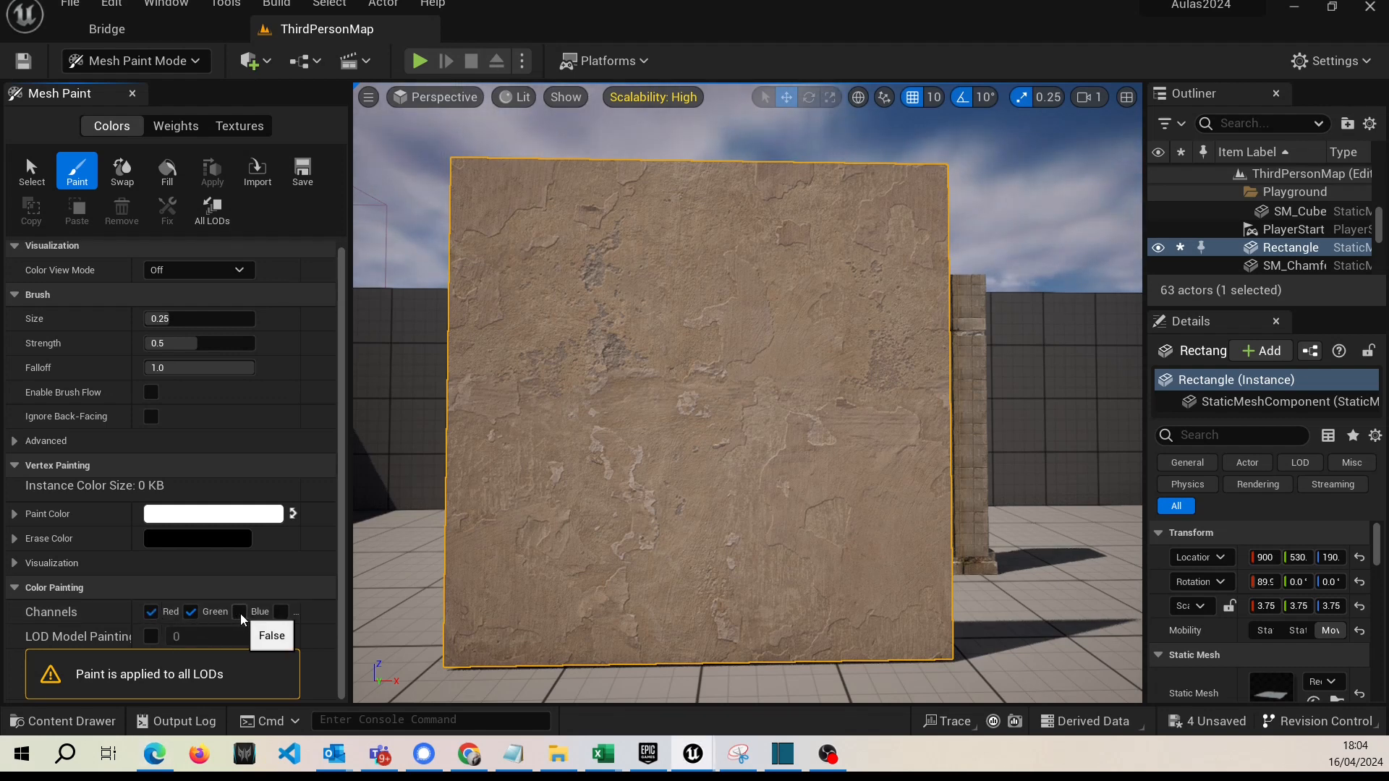
left_click(192, 614)
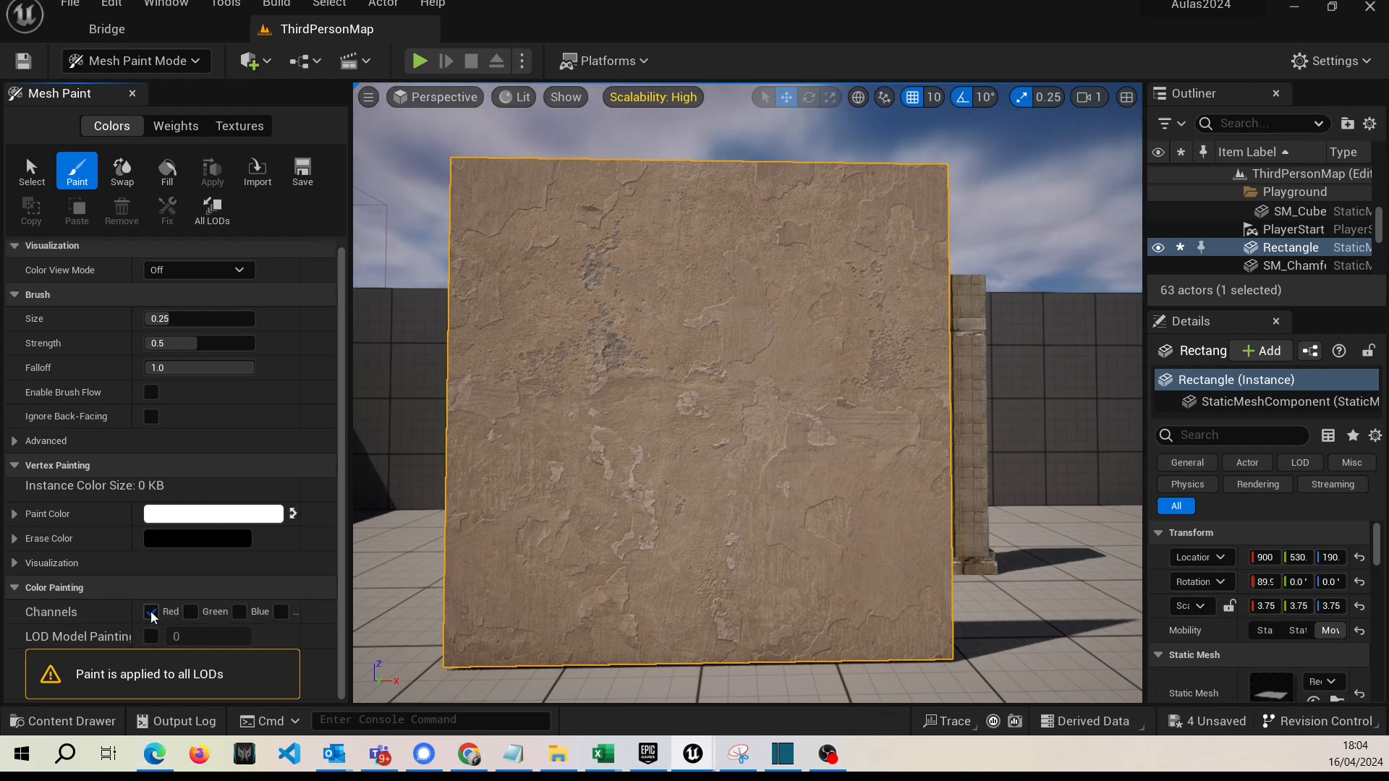
left_click(190, 613)
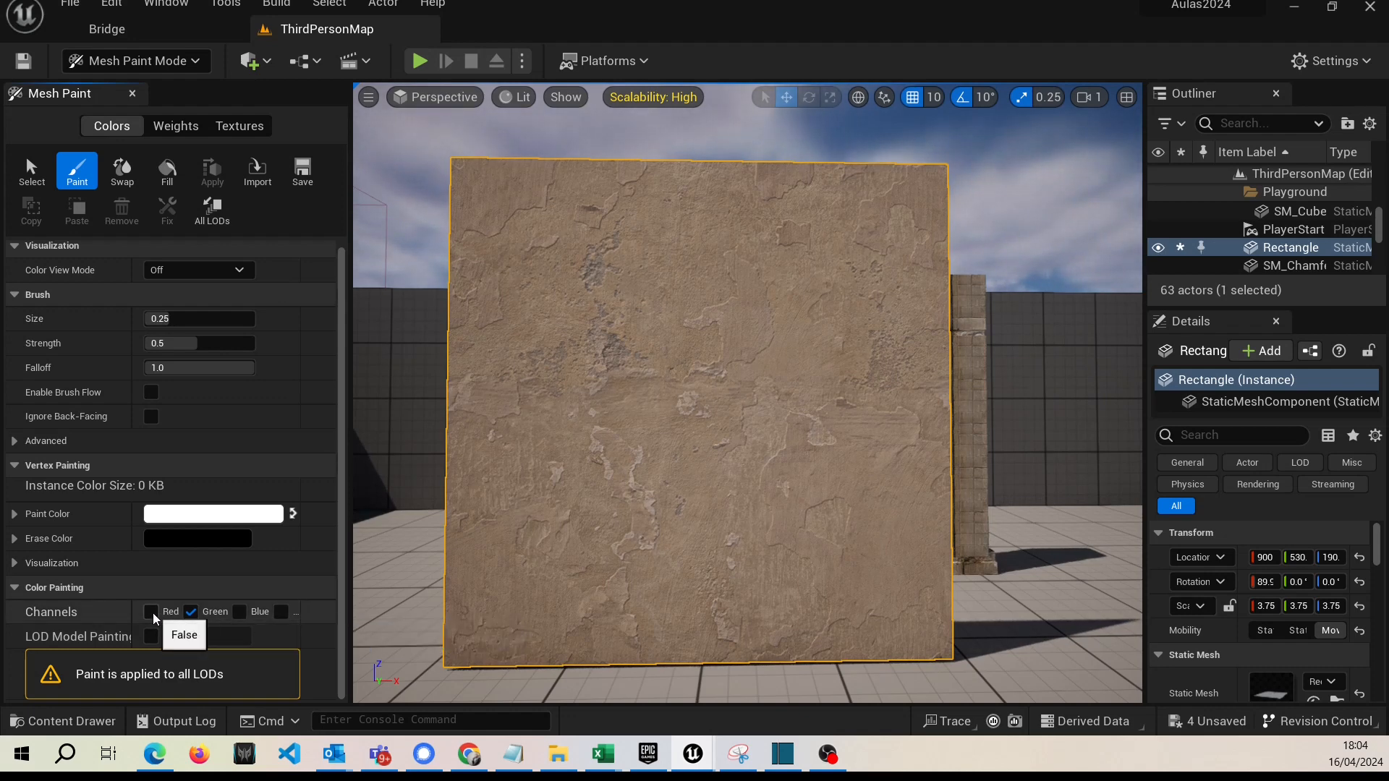
left_click(189, 615)
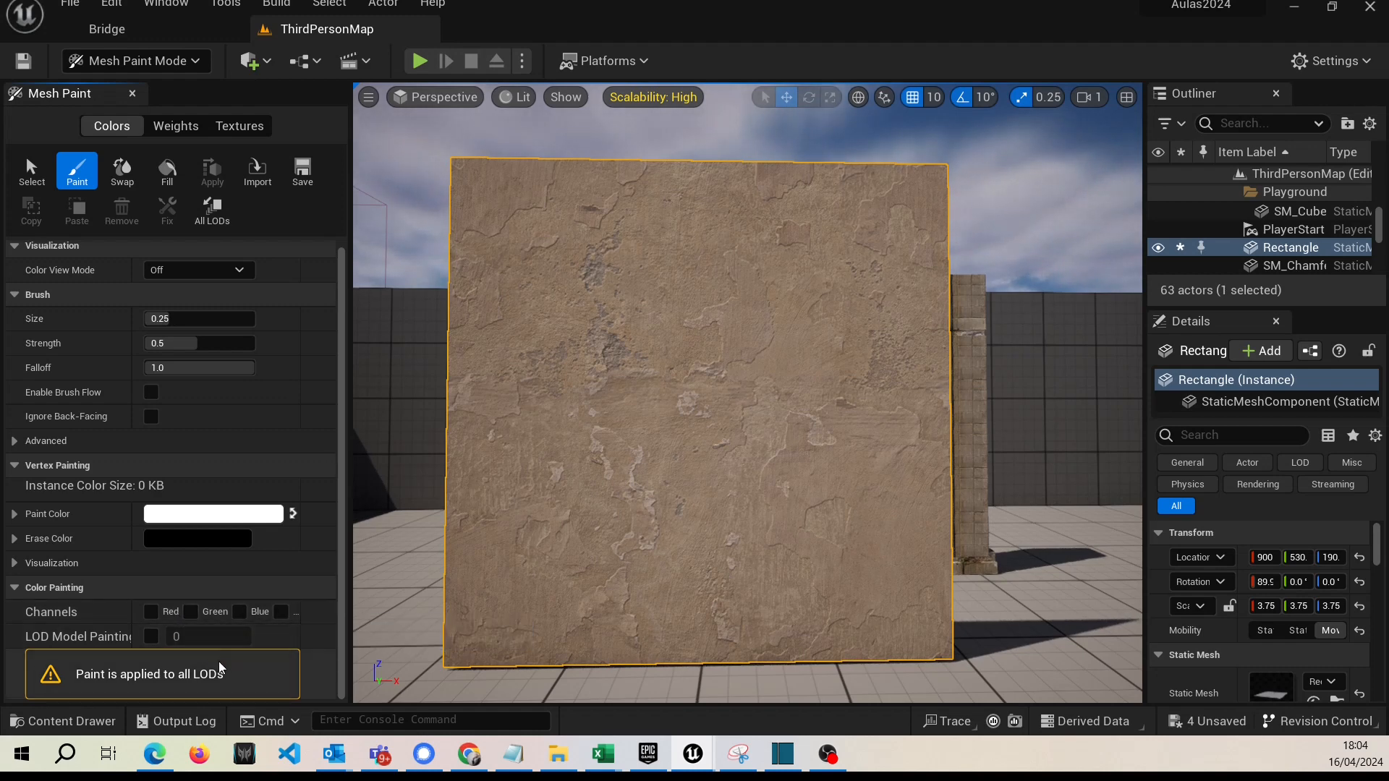
left_click(161, 615)
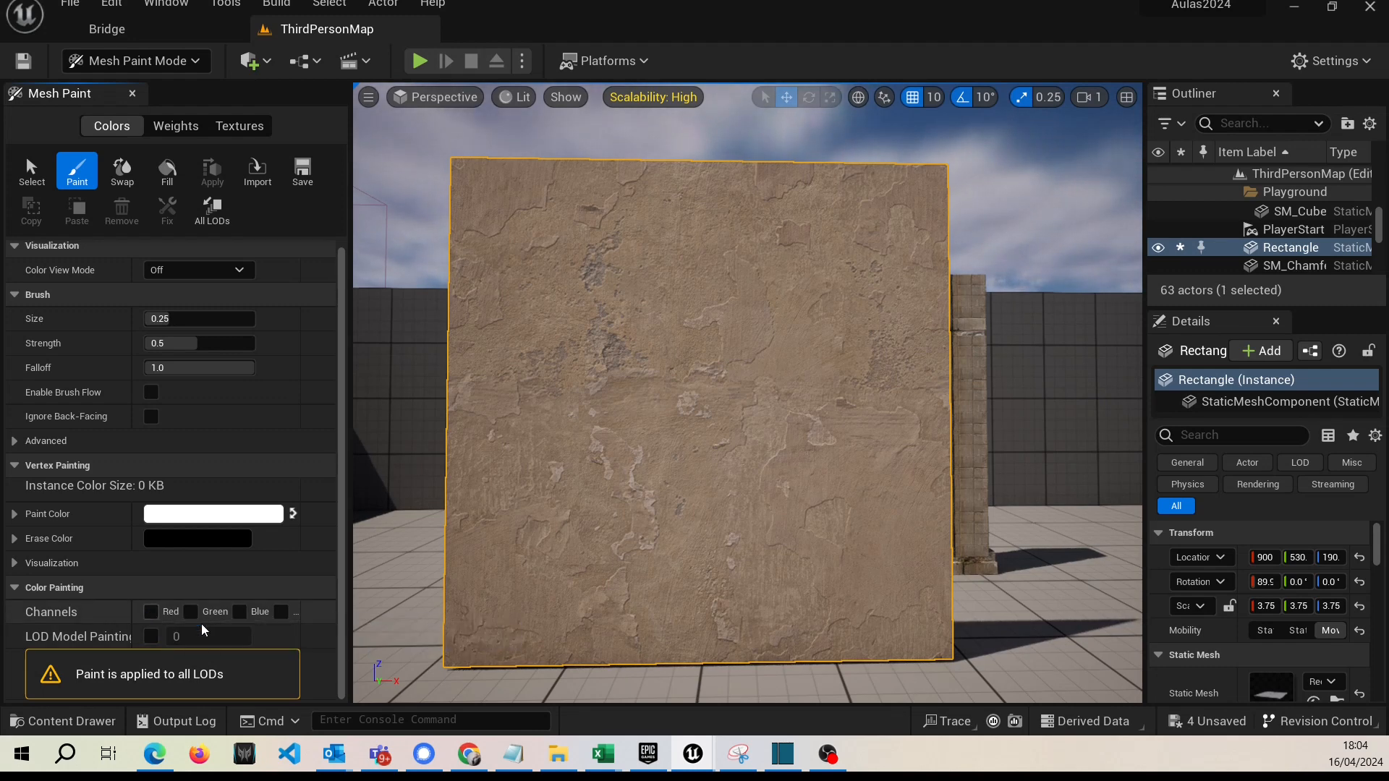
left_click(239, 614)
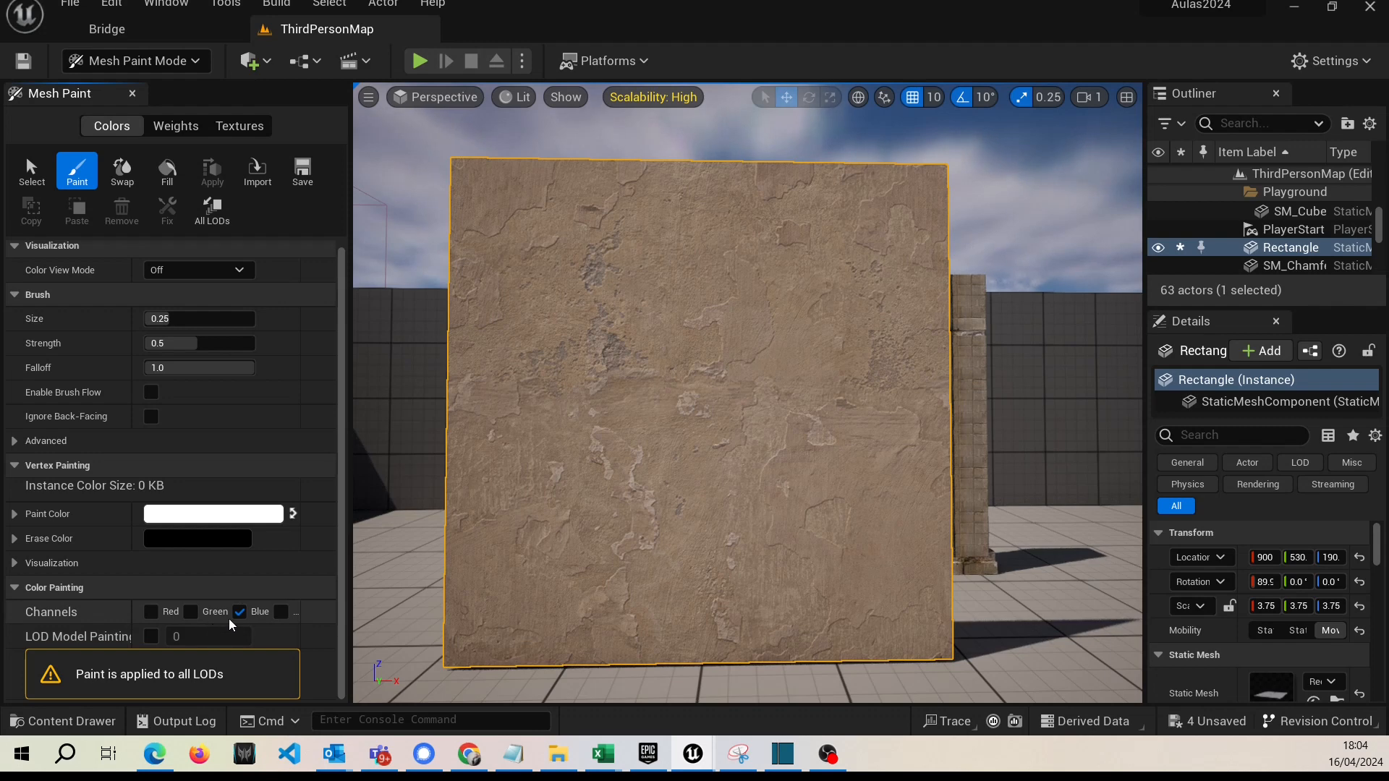
left_click(239, 612)
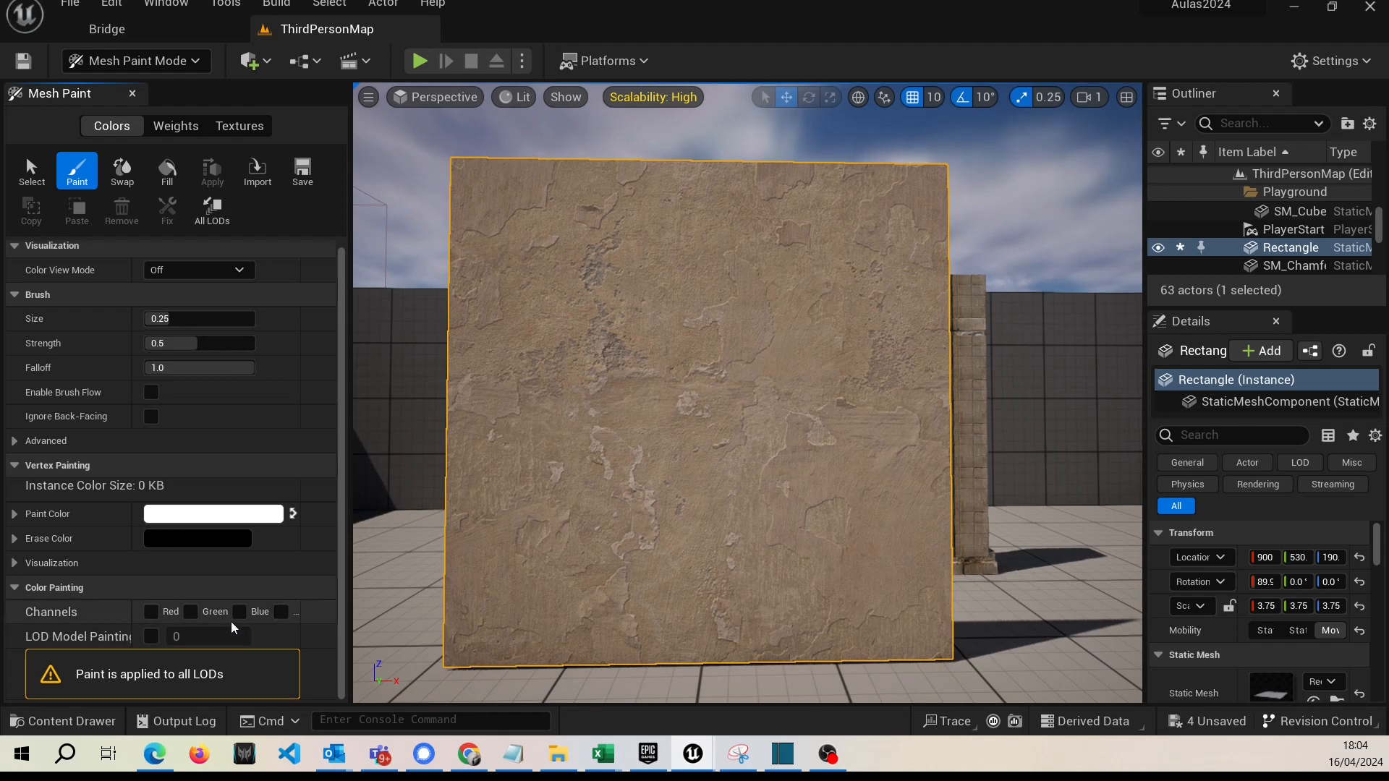
left_click(193, 611)
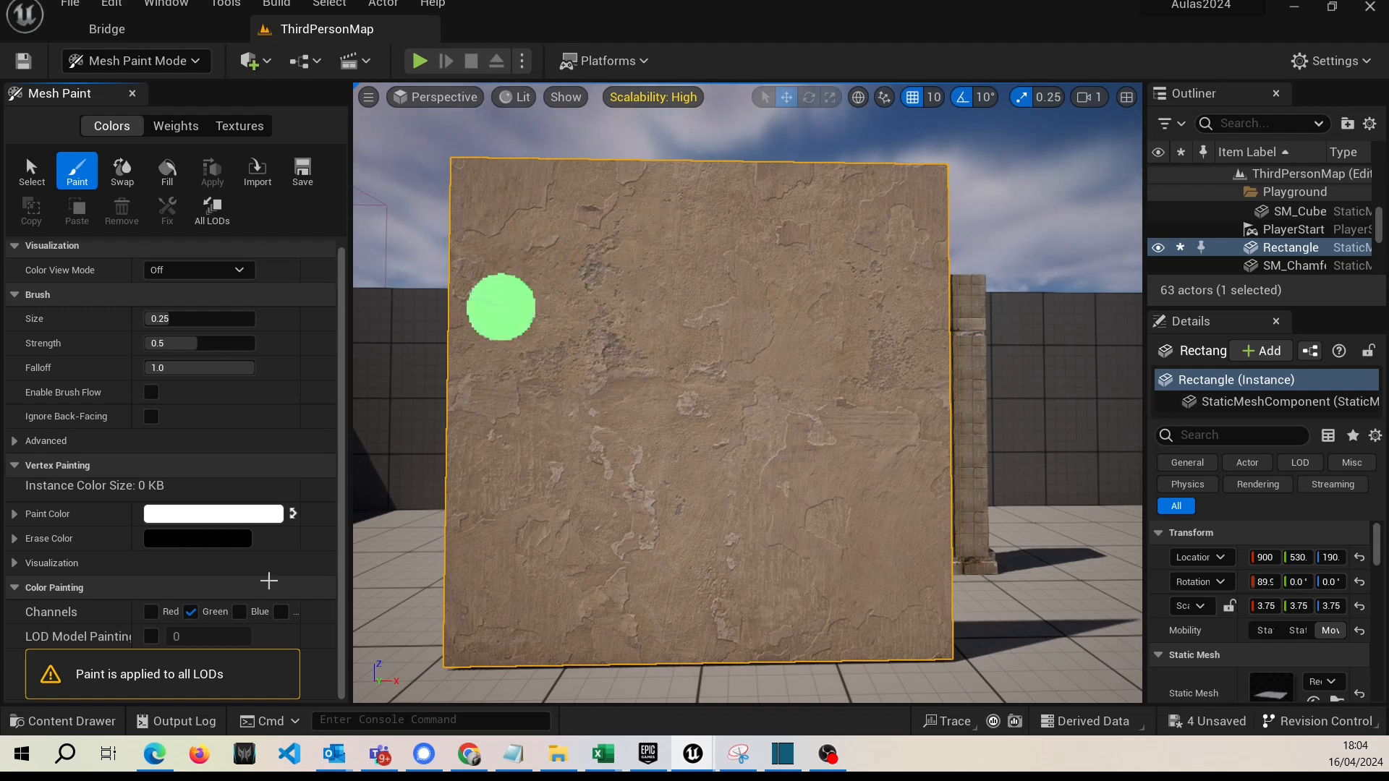
Paint a brown patch at the wall's upper left with black on the Green channel, and trim its right side with white.
mouse_move(530, 237)
left_mouse_down()
mouse_move(518, 298)
mouse_move(577, 248)
mouse_move(603, 333)
mouse_move(614, 269)
mouse_move(576, 242)
mouse_move(592, 254)
mouse_move(579, 278)
left_mouse_up()
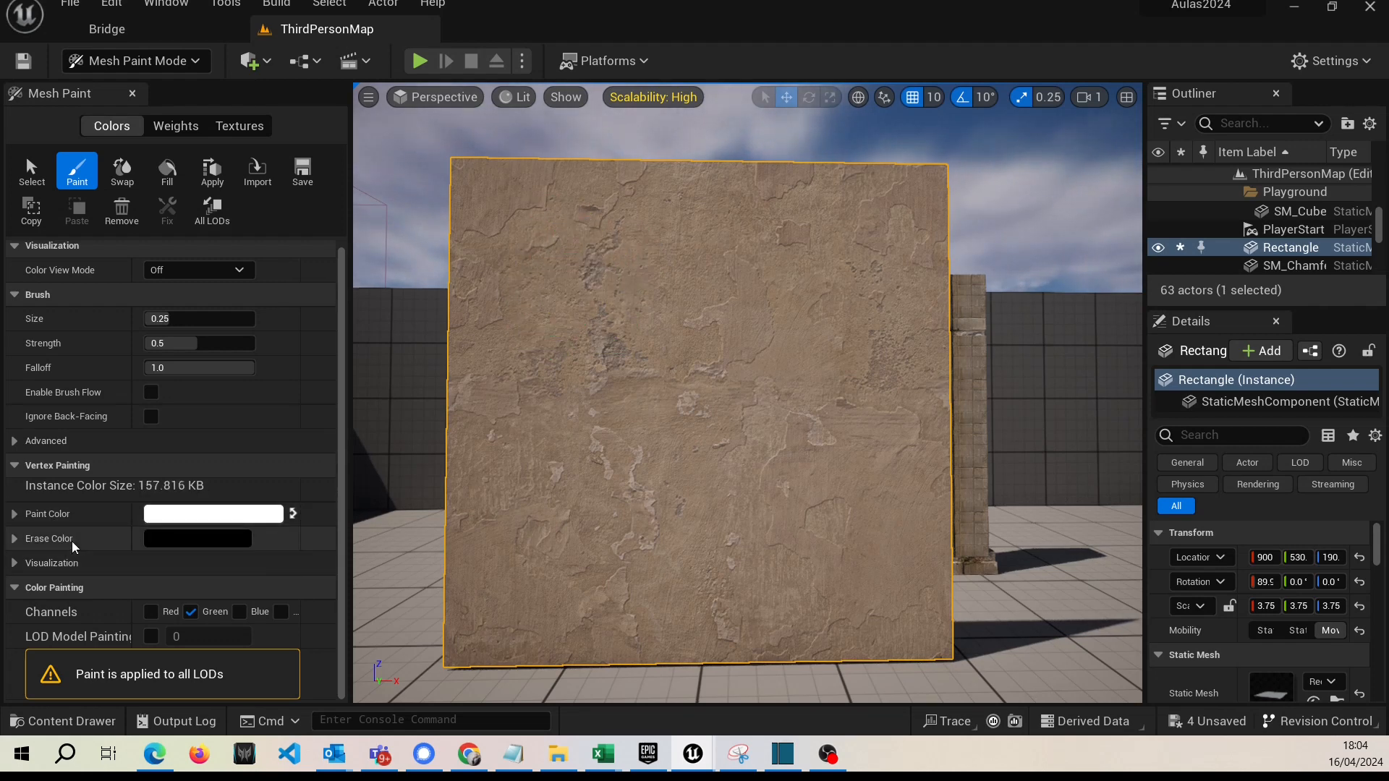
left_click(291, 514)
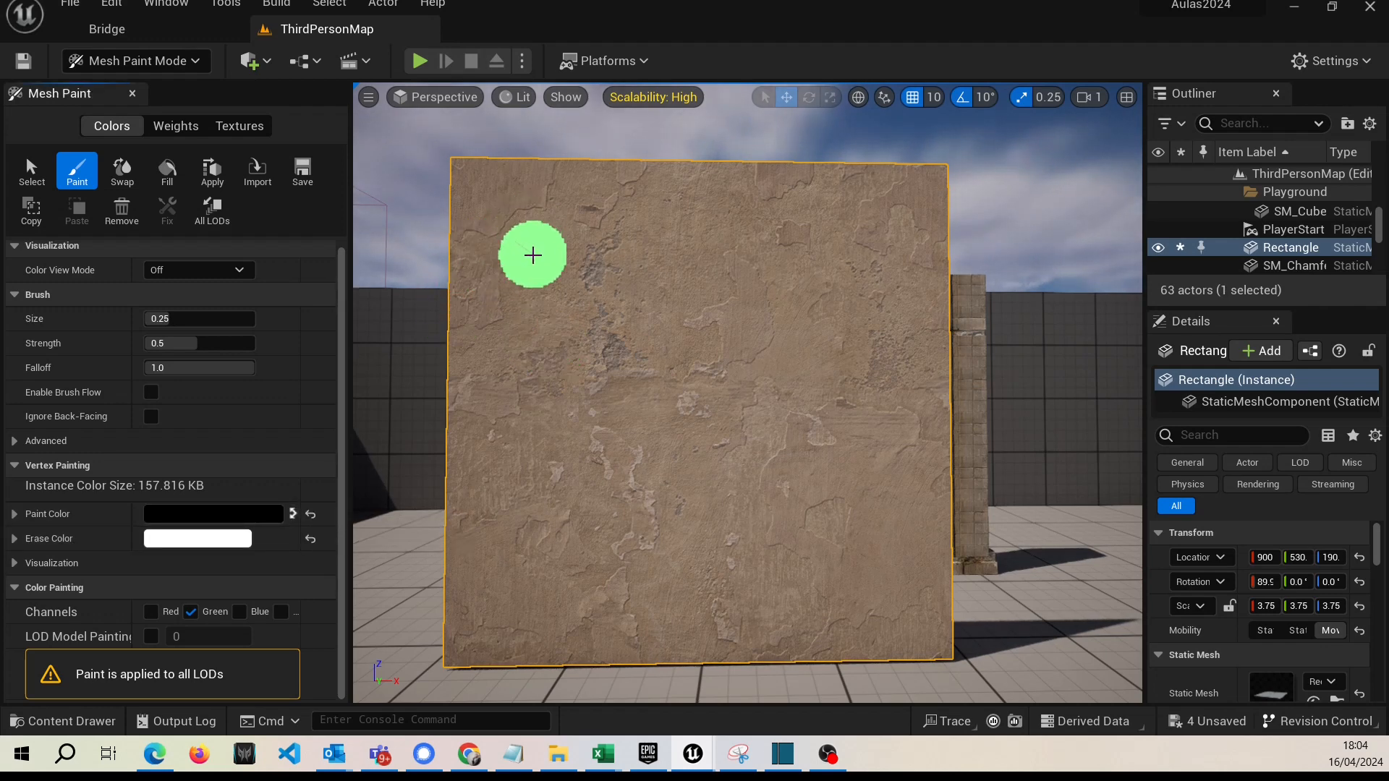
mouse_move(533, 255)
left_mouse_down()
mouse_move(512, 229)
mouse_move(512, 375)
mouse_move(545, 223)
mouse_move(532, 366)
mouse_move(593, 207)
mouse_move(564, 347)
mouse_move(648, 297)
mouse_move(670, 263)
mouse_move(648, 236)
mouse_move(623, 238)
left_mouse_up()
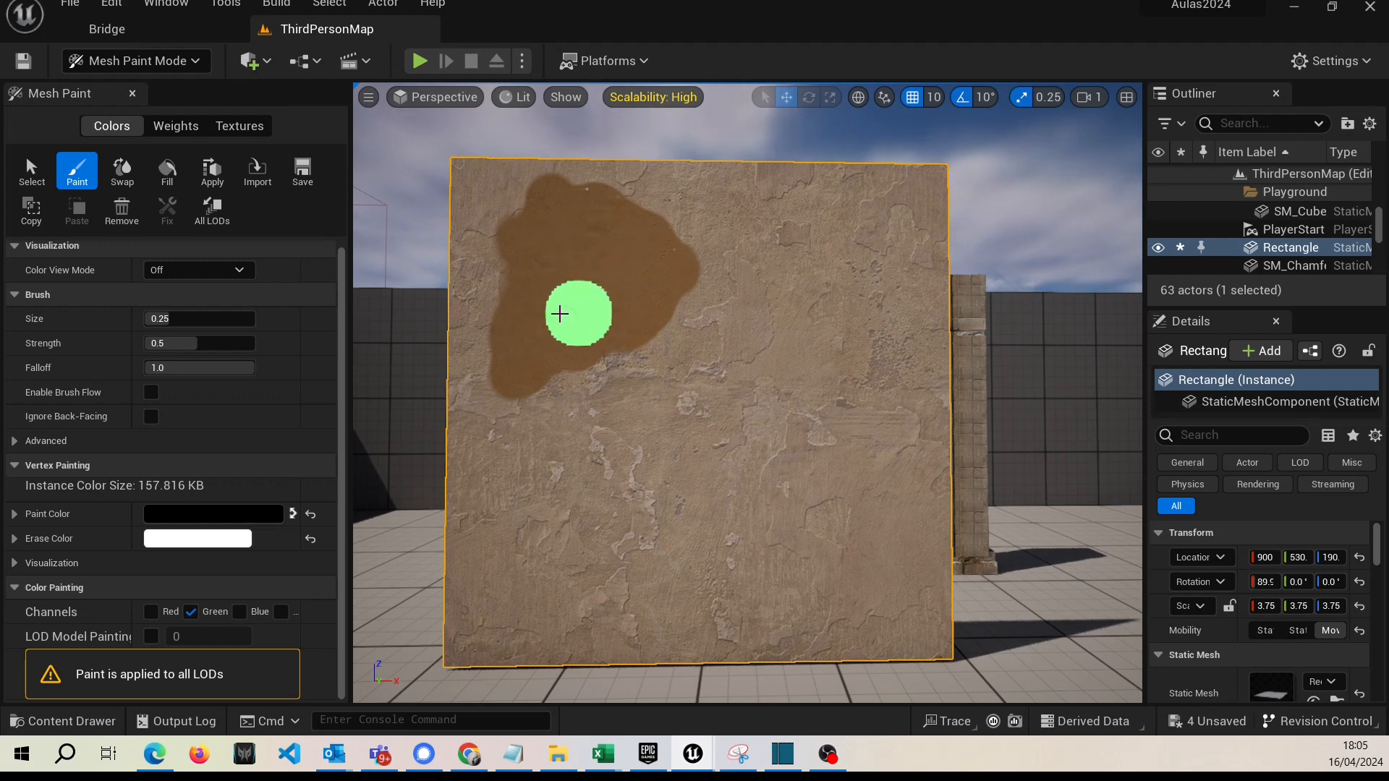
left_click_drag(559, 313, 497, 301)
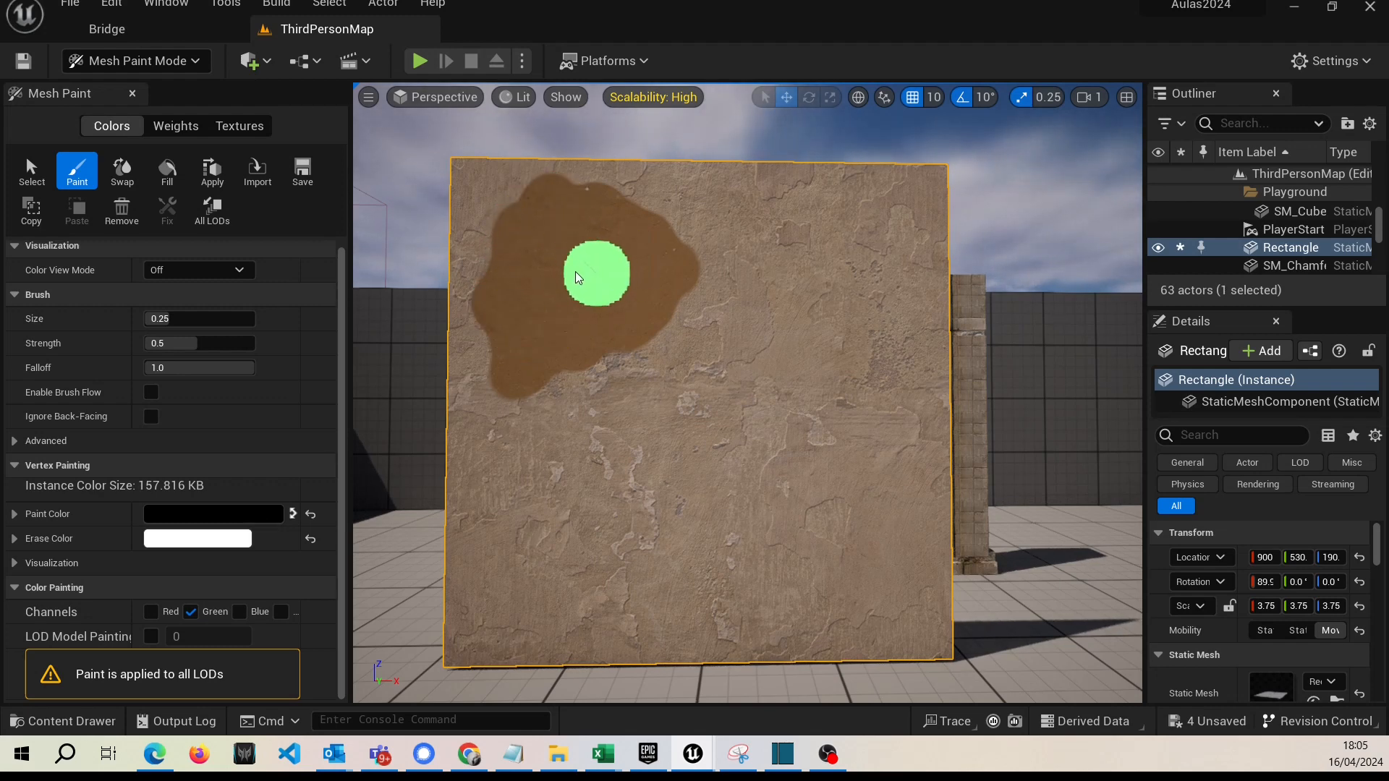
left_click(292, 514)
mouse_move(673, 254)
left_mouse_down()
mouse_move(682, 301)
mouse_move(675, 211)
mouse_move(675, 258)
mouse_move(636, 346)
mouse_move(663, 241)
mouse_move(636, 282)
mouse_move(639, 210)
mouse_move(614, 356)
mouse_move(492, 412)
mouse_move(616, 343)
left_mouse_up()
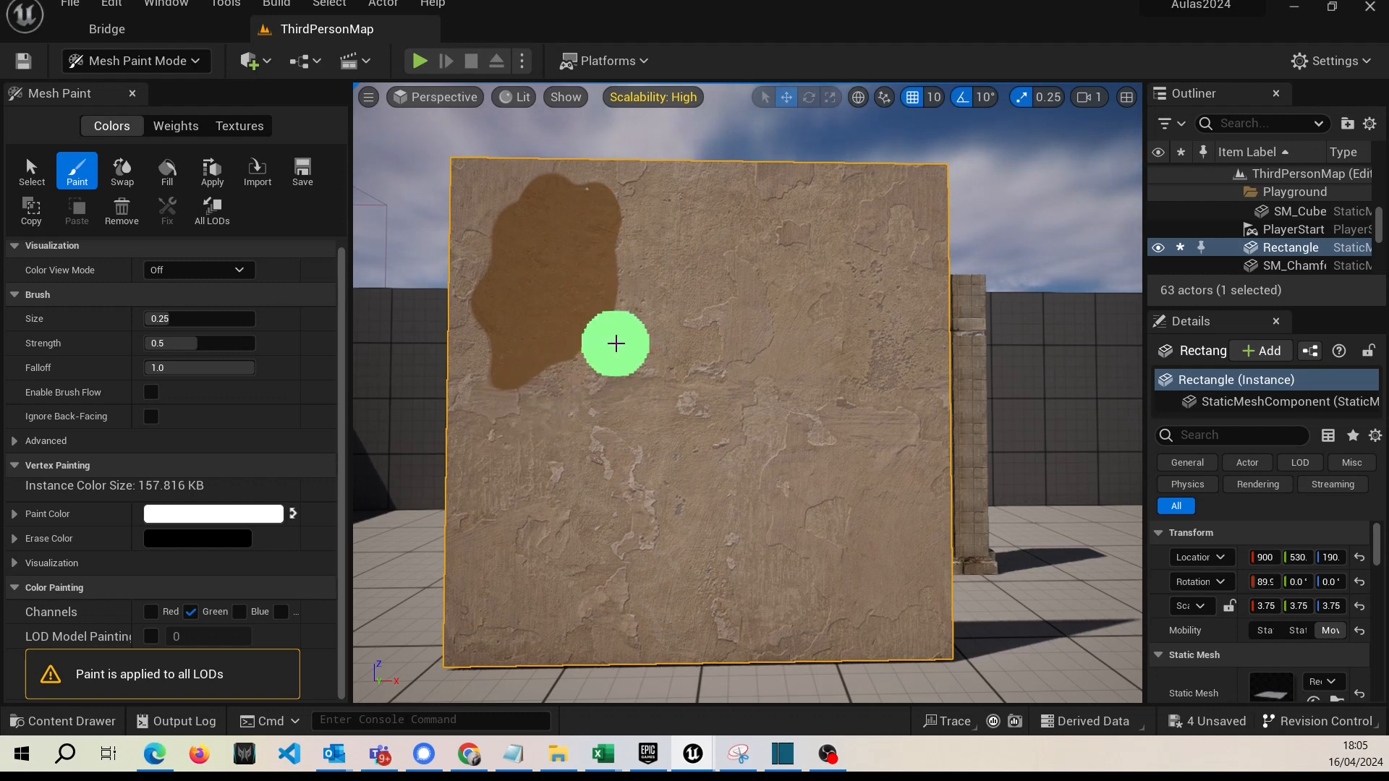
Limit painting to the Red channel and paint a gray weathered patch in black around the wall's lower center.
left_click(190, 611)
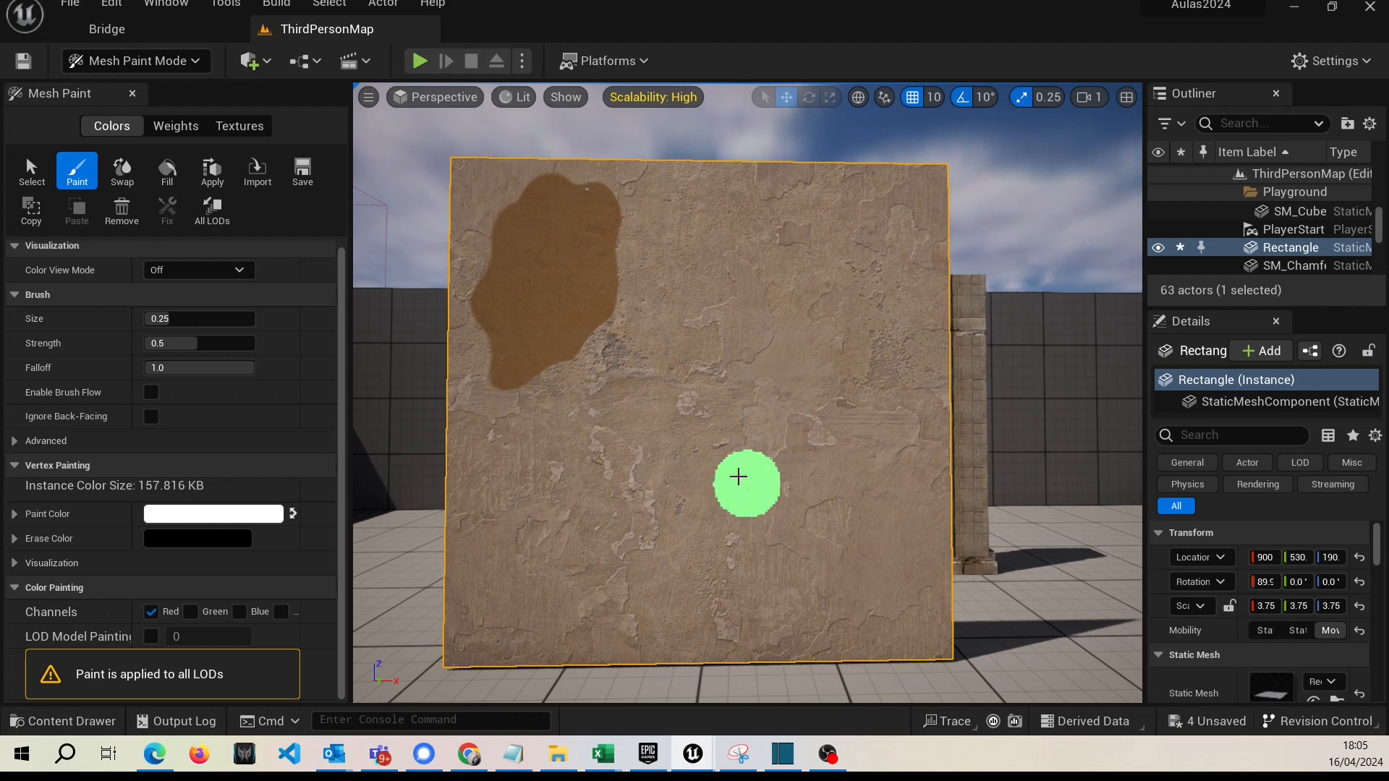
left_click(293, 513)
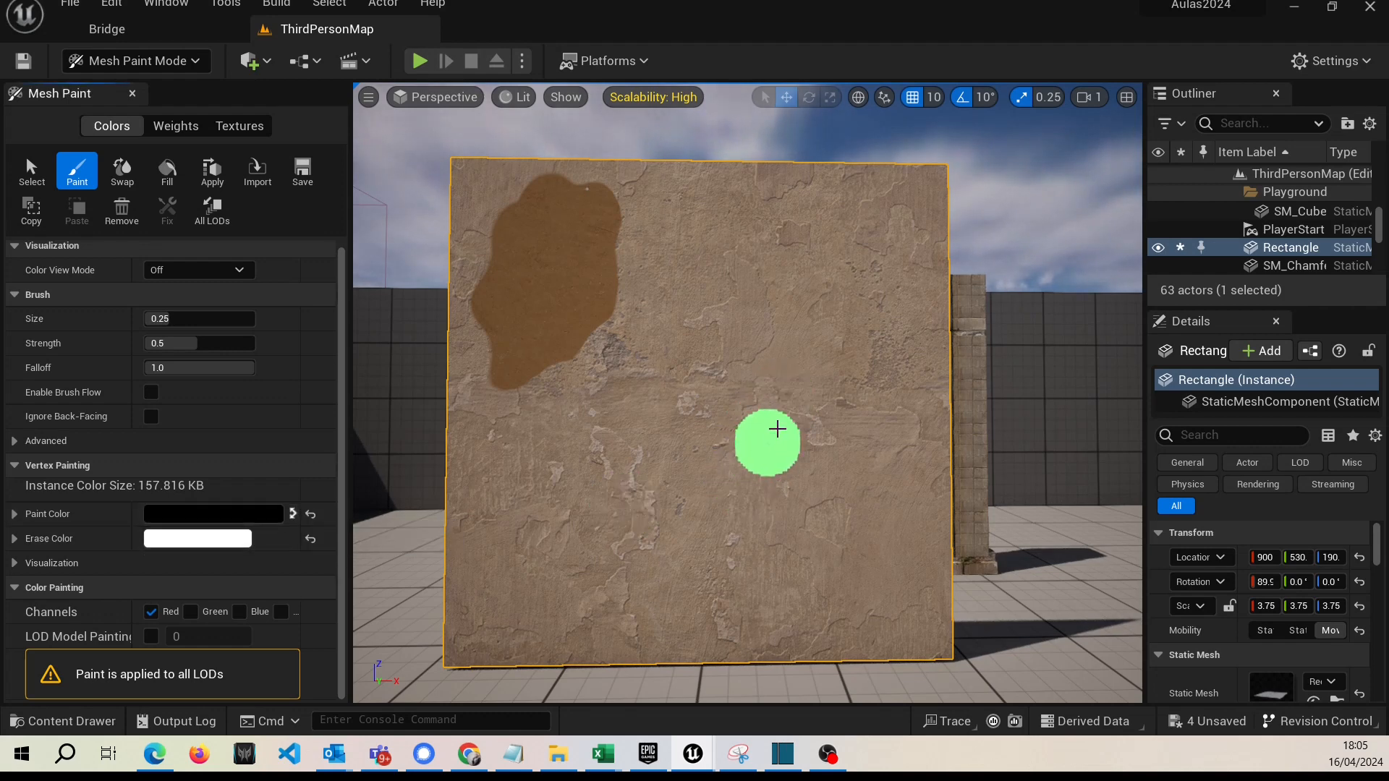
mouse_move(708, 503)
left_mouse_down()
mouse_move(763, 523)
mouse_move(776, 434)
mouse_move(727, 486)
mouse_move(709, 455)
mouse_move(770, 548)
mouse_move(658, 527)
mouse_move(641, 467)
mouse_move(710, 419)
mouse_move(794, 435)
mouse_move(807, 563)
mouse_move(774, 615)
mouse_move(622, 518)
mouse_move(698, 388)
mouse_move(861, 494)
mouse_move(831, 456)
mouse_move(716, 412)
mouse_move(670, 483)
mouse_move(796, 463)
left_mouse_up()
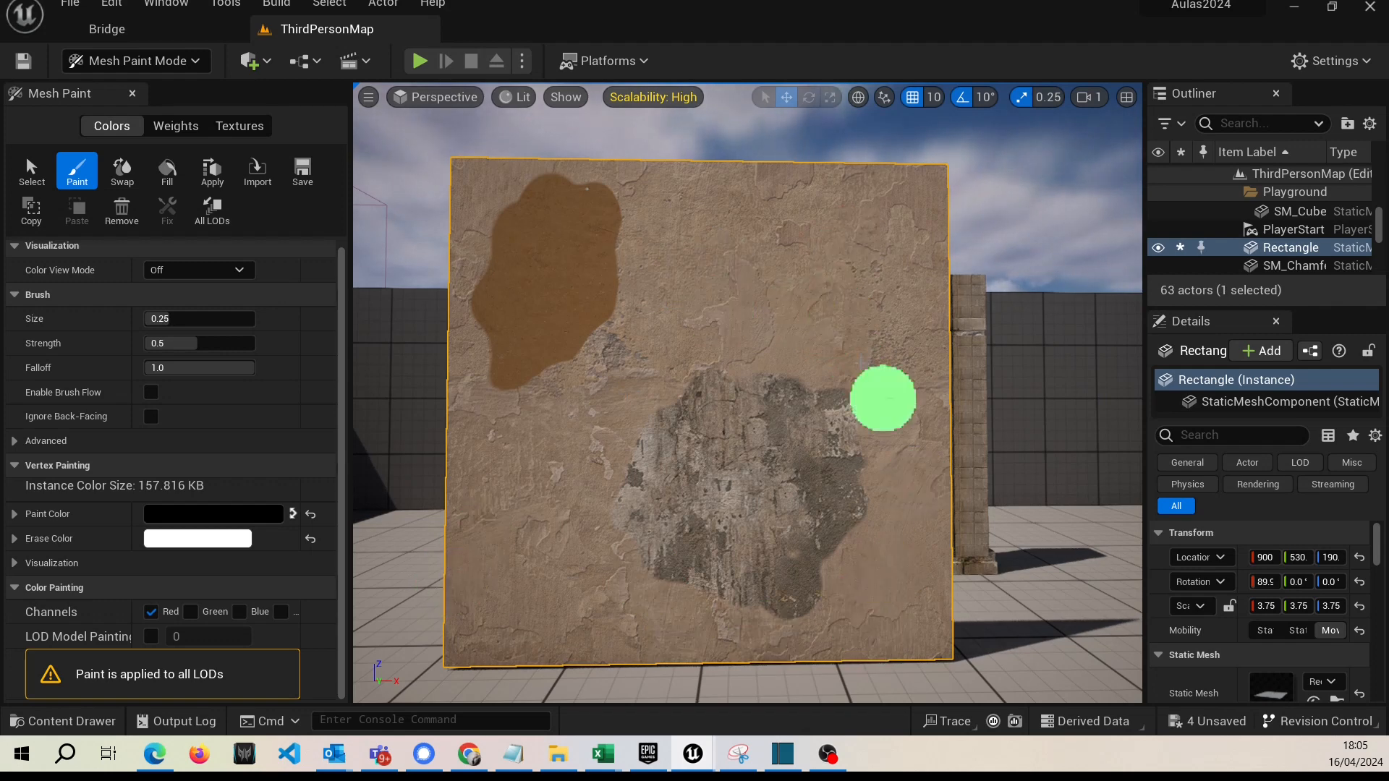
mouse_move(774, 494)
left_mouse_down()
mouse_move(812, 366)
mouse_move(766, 369)
mouse_move(738, 350)
mouse_move(694, 377)
left_mouse_up()
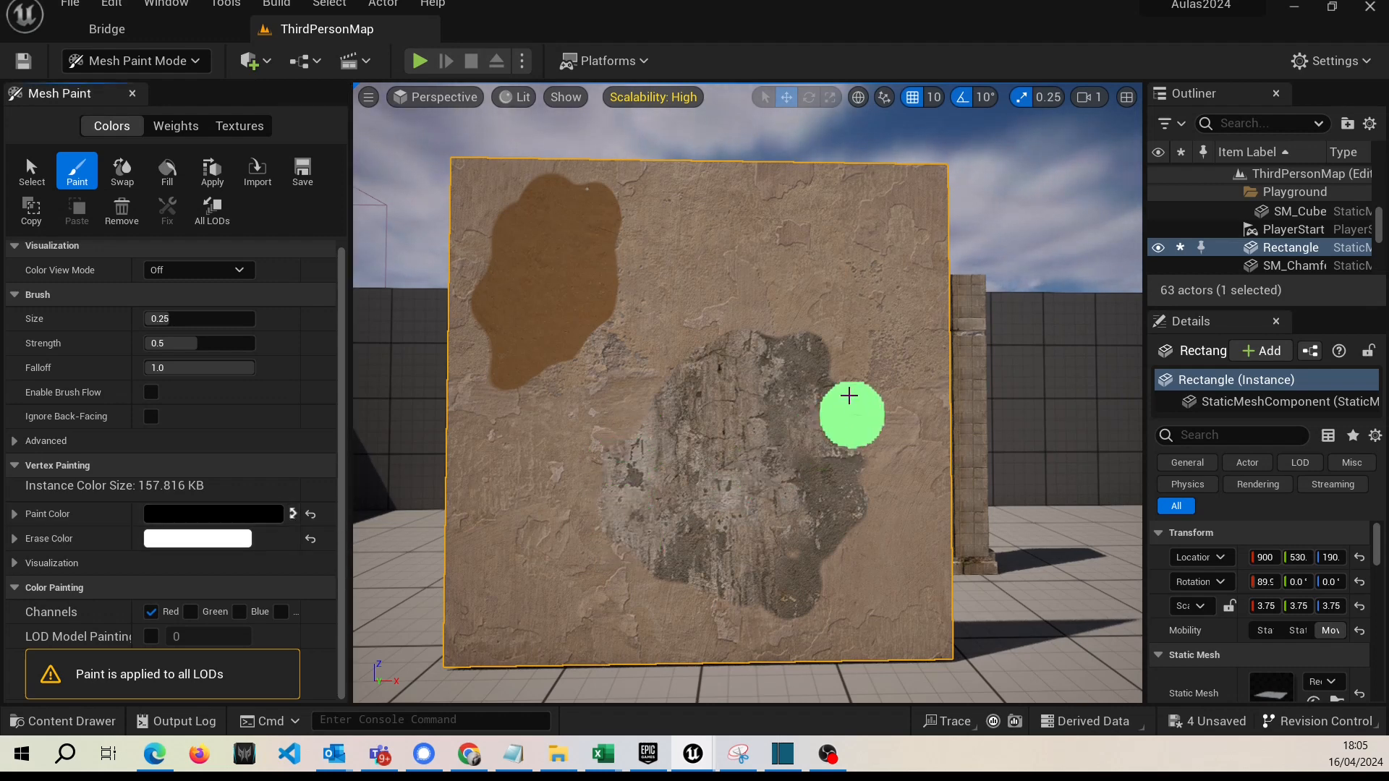
Trim the right and lower parts of the gray patch by painting the Red channel with white.
mouse_move(812, 331)
left_mouse_down()
mouse_move(839, 399)
mouse_move(813, 294)
mouse_move(852, 394)
mouse_move(822, 403)
mouse_move(817, 351)
mouse_move(793, 384)
mouse_move(837, 470)
mouse_move(837, 437)
mouse_move(826, 556)
mouse_move(847, 489)
mouse_move(766, 644)
mouse_move(803, 517)
mouse_move(732, 584)
mouse_move(599, 573)
mouse_move(720, 551)
left_mouse_up()
left_click(293, 514)
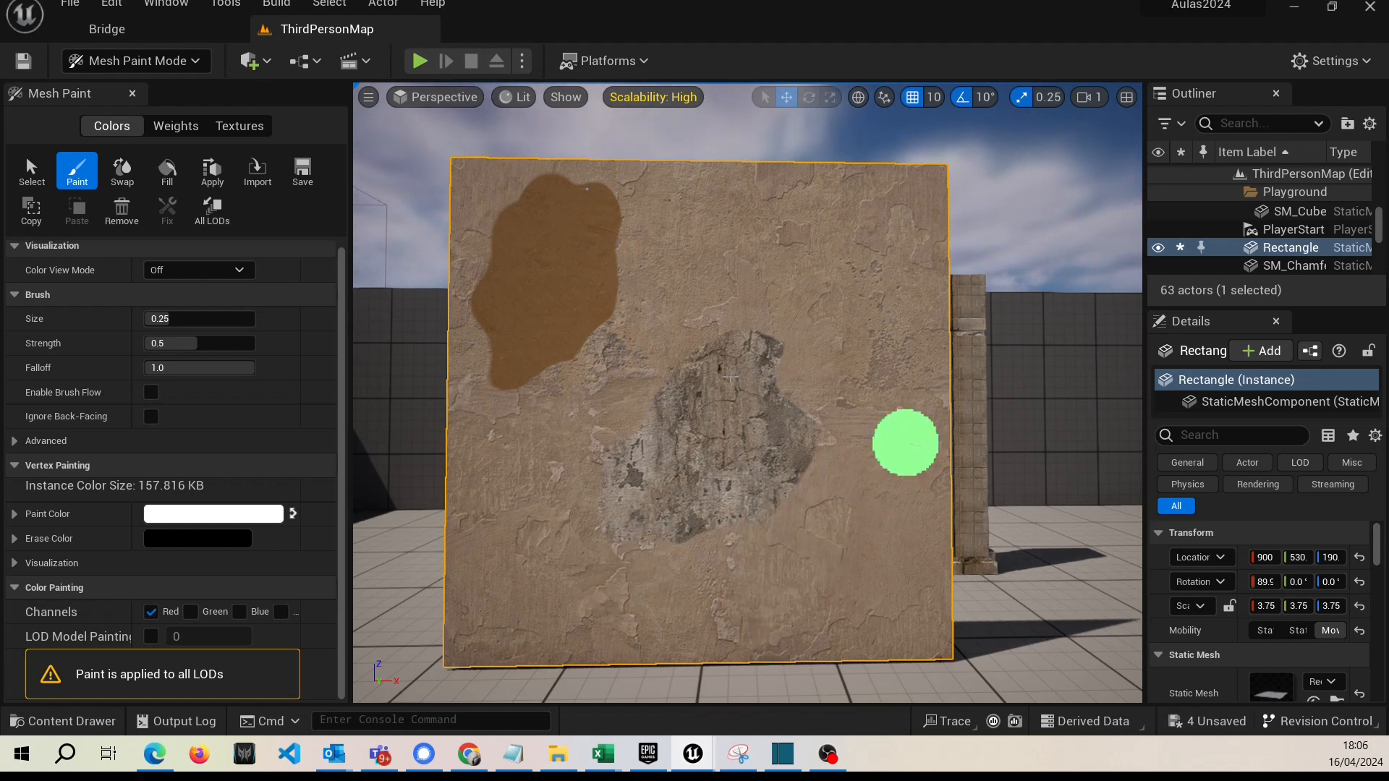
mouse_move(769, 431)
right_mouse_down()
mouse_move(680, 444)
mouse_move(747, 406)
mouse_move(778, 441)
mouse_move(776, 405)
right_mouse_up()
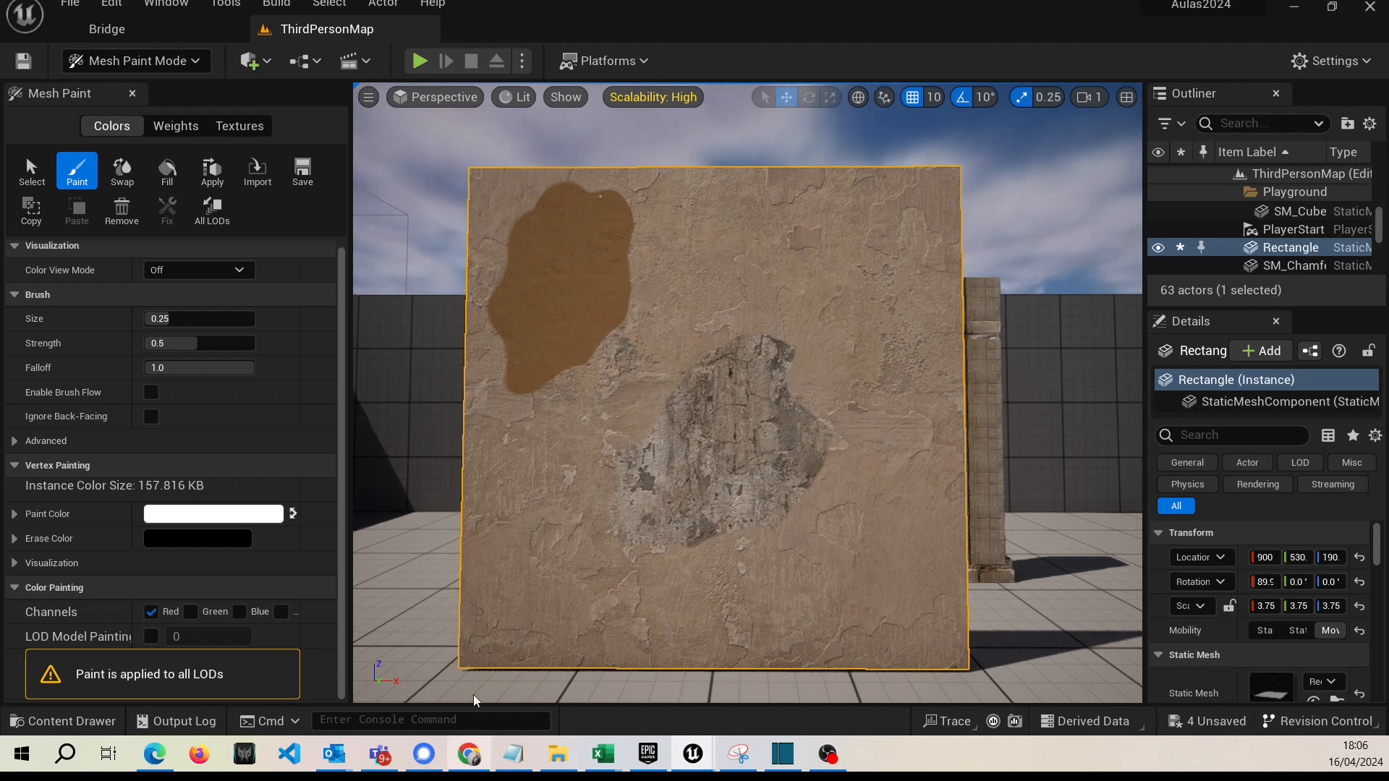
Extend the gray patch toward the wall's upper right and bottom edge by painting the Red channel with black.
right_click_drag(837, 365, 839, 314)
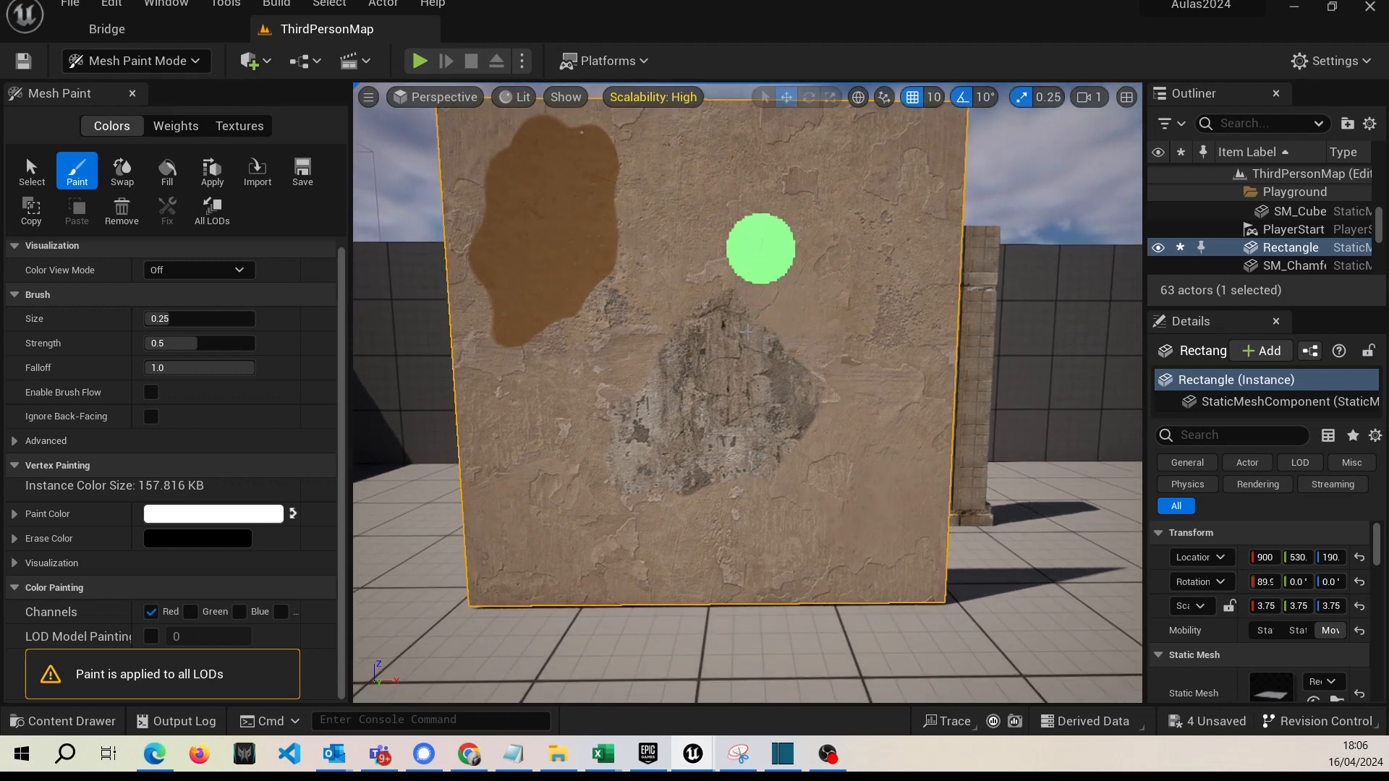
left_click(295, 513)
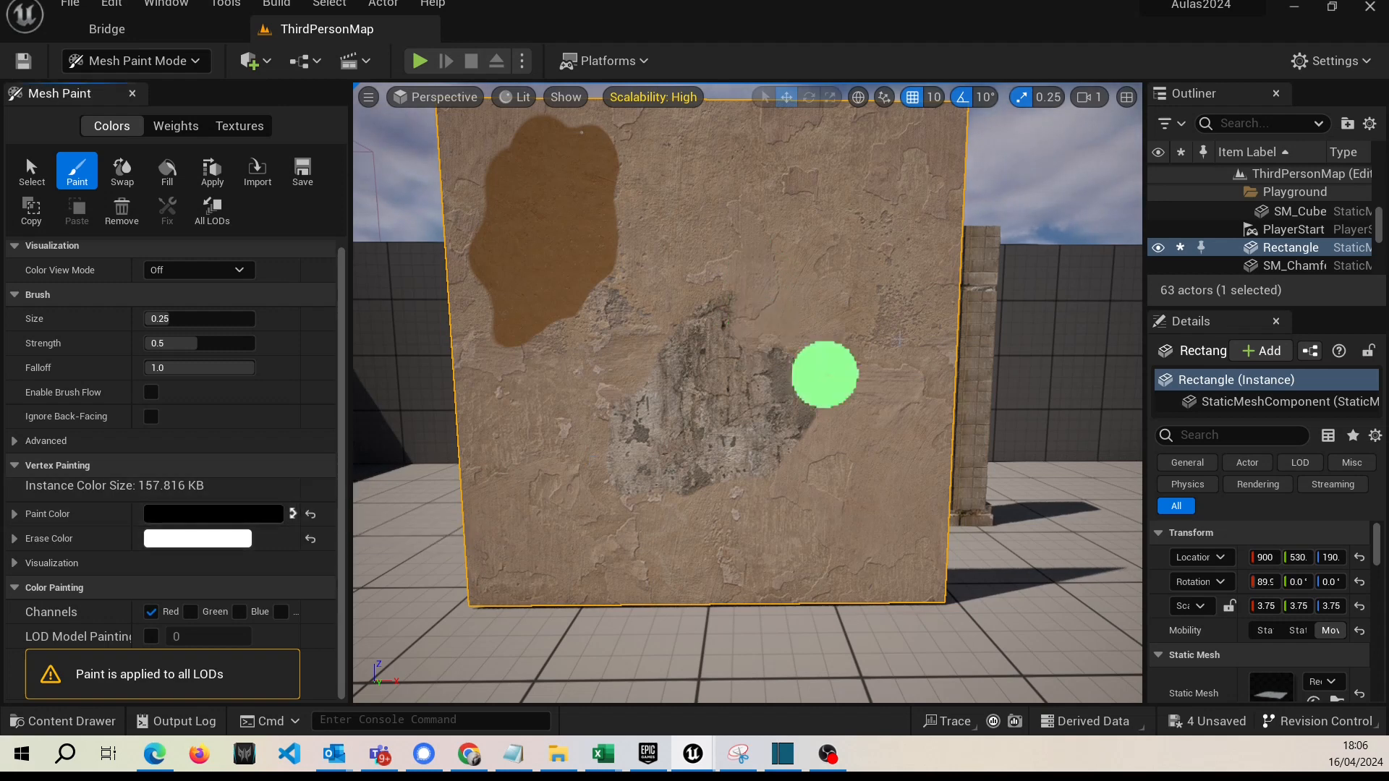
mouse_move(762, 319)
left_mouse_down()
mouse_move(782, 275)
mouse_move(821, 254)
mouse_move(744, 258)
mouse_move(733, 218)
mouse_move(805, 210)
mouse_move(875, 258)
mouse_move(827, 316)
mouse_move(854, 346)
left_mouse_up()
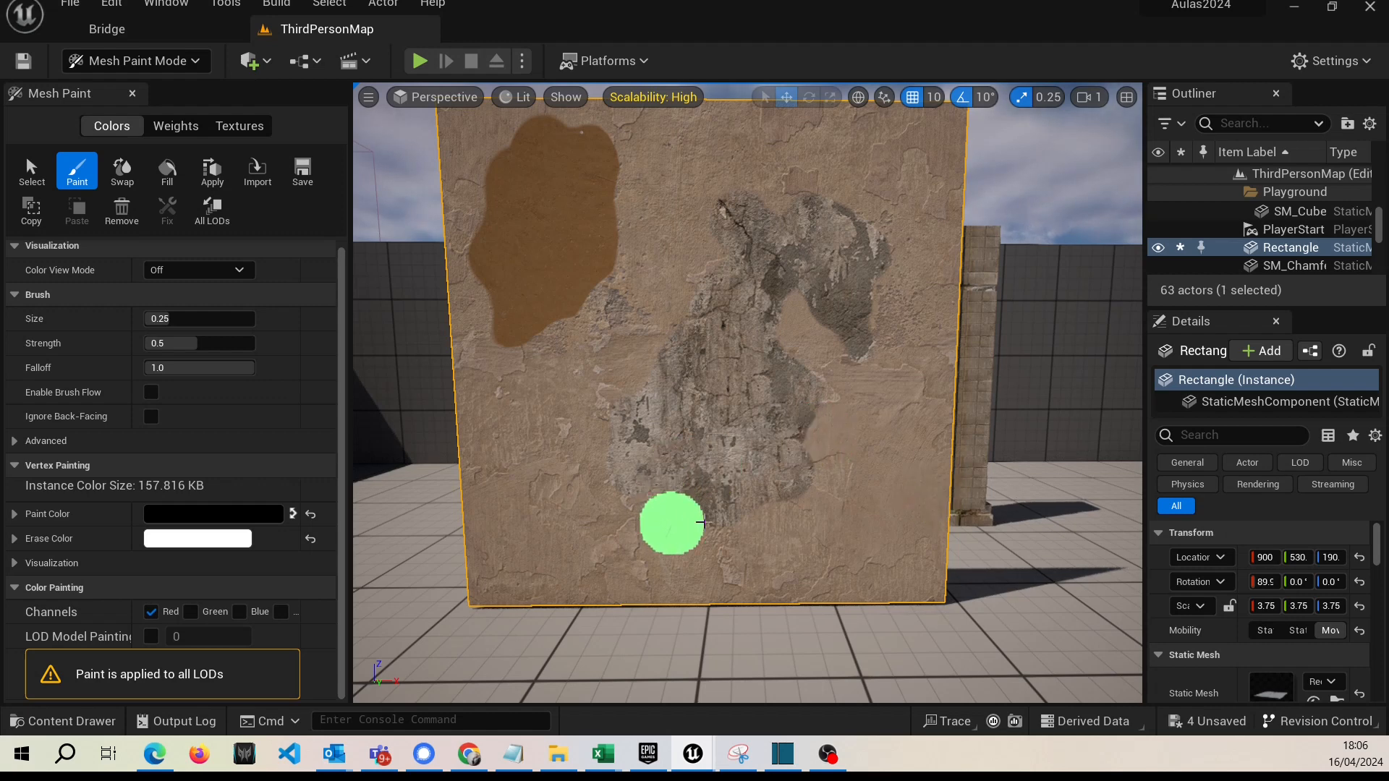
mouse_move(680, 522)
left_mouse_down()
mouse_move(706, 540)
mouse_move(699, 579)
mouse_move(754, 500)
mouse_move(775, 551)
mouse_move(716, 558)
mouse_move(772, 583)
left_mouse_up()
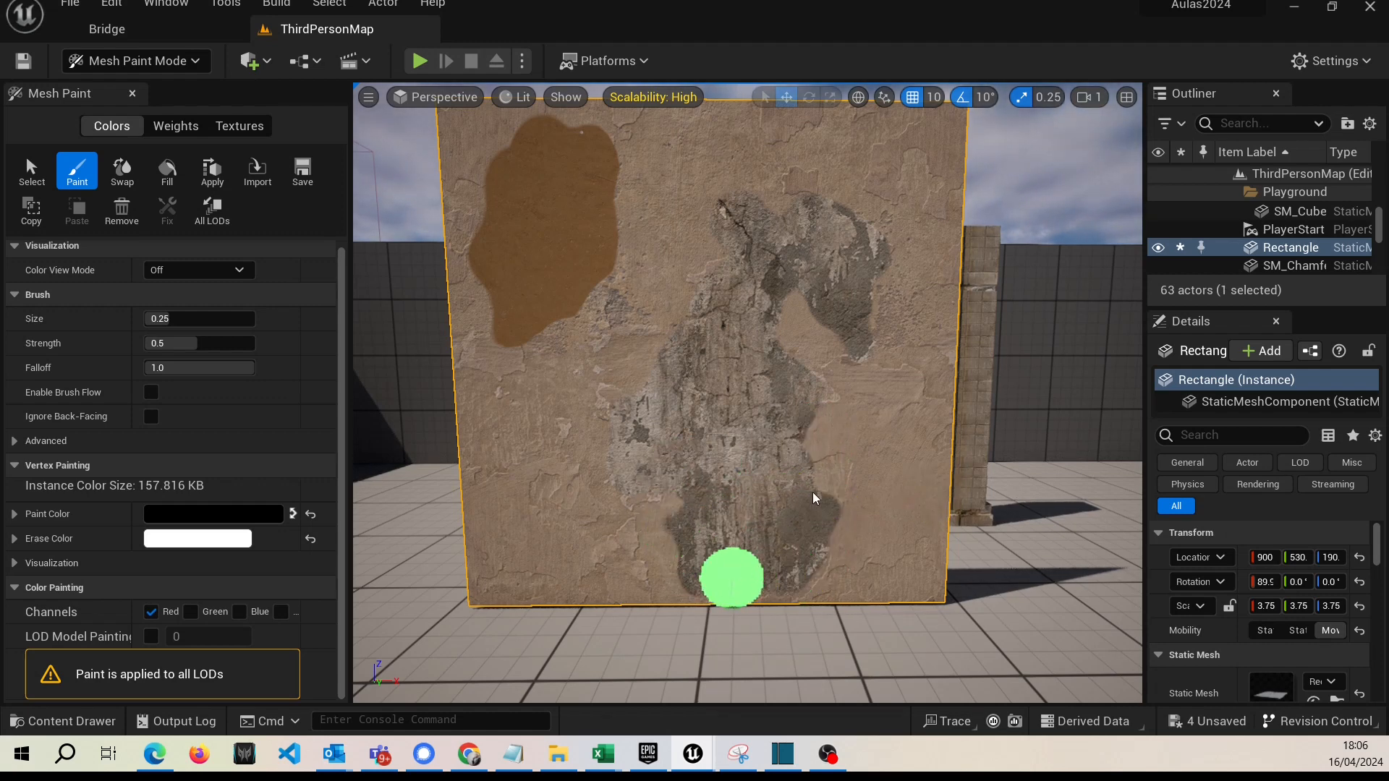
right_click_drag(813, 492, 802, 485)
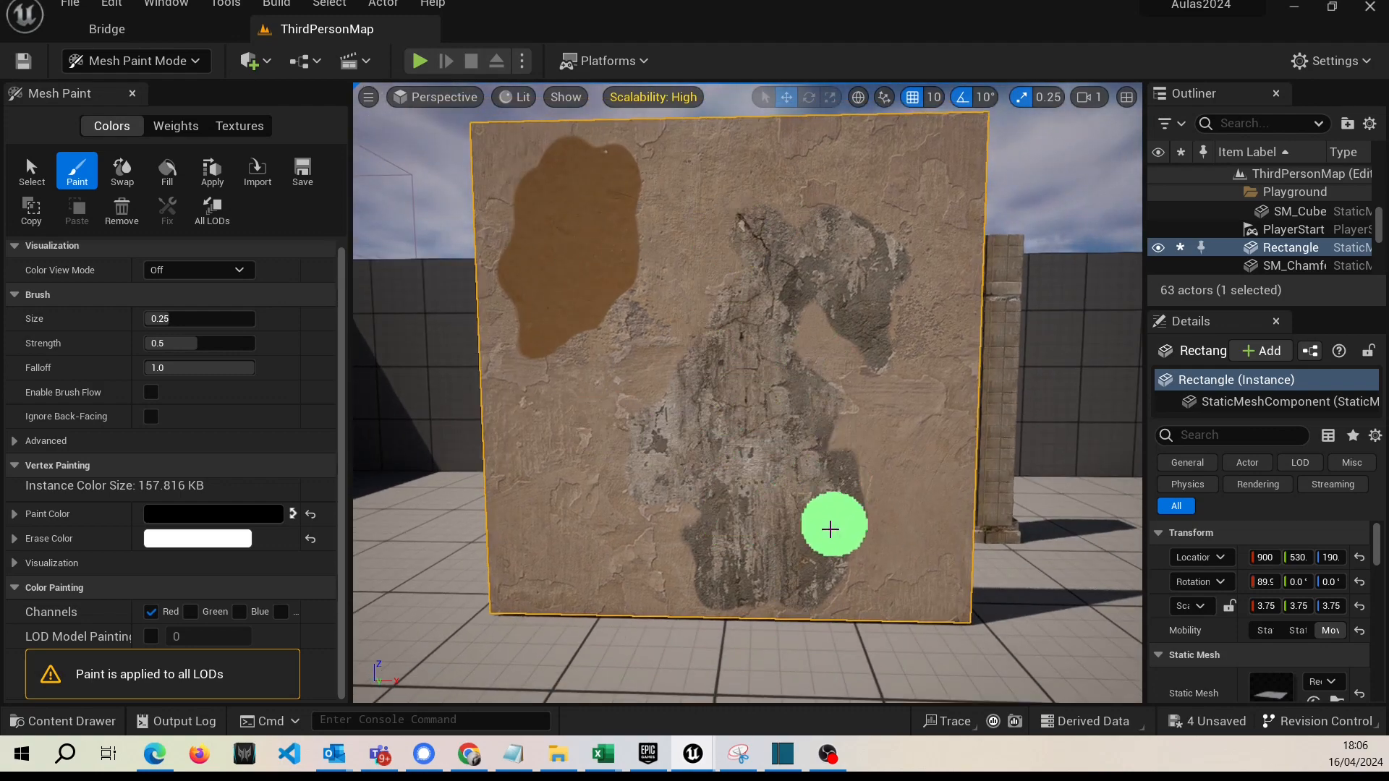
right_click_drag(830, 529, 834, 476)
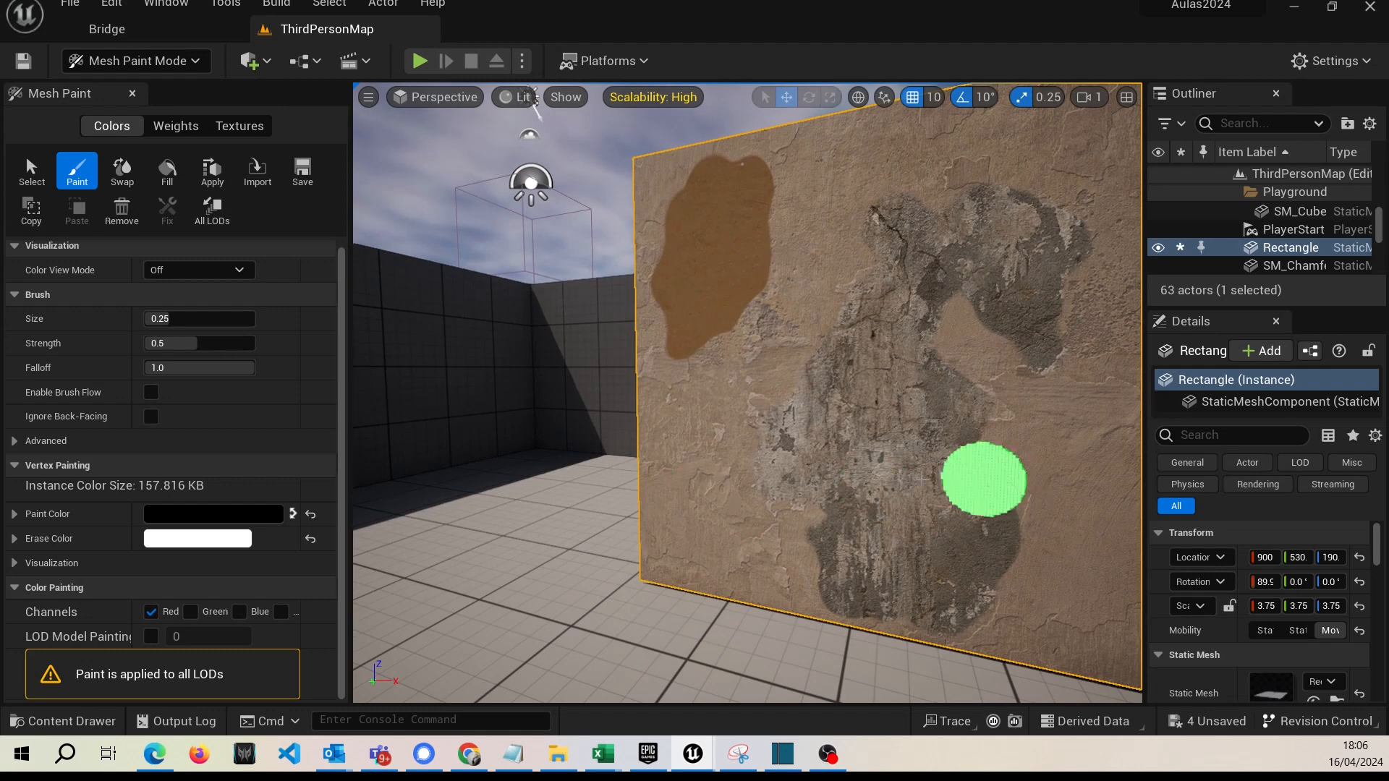
right_click_drag(914, 470, 965, 468)
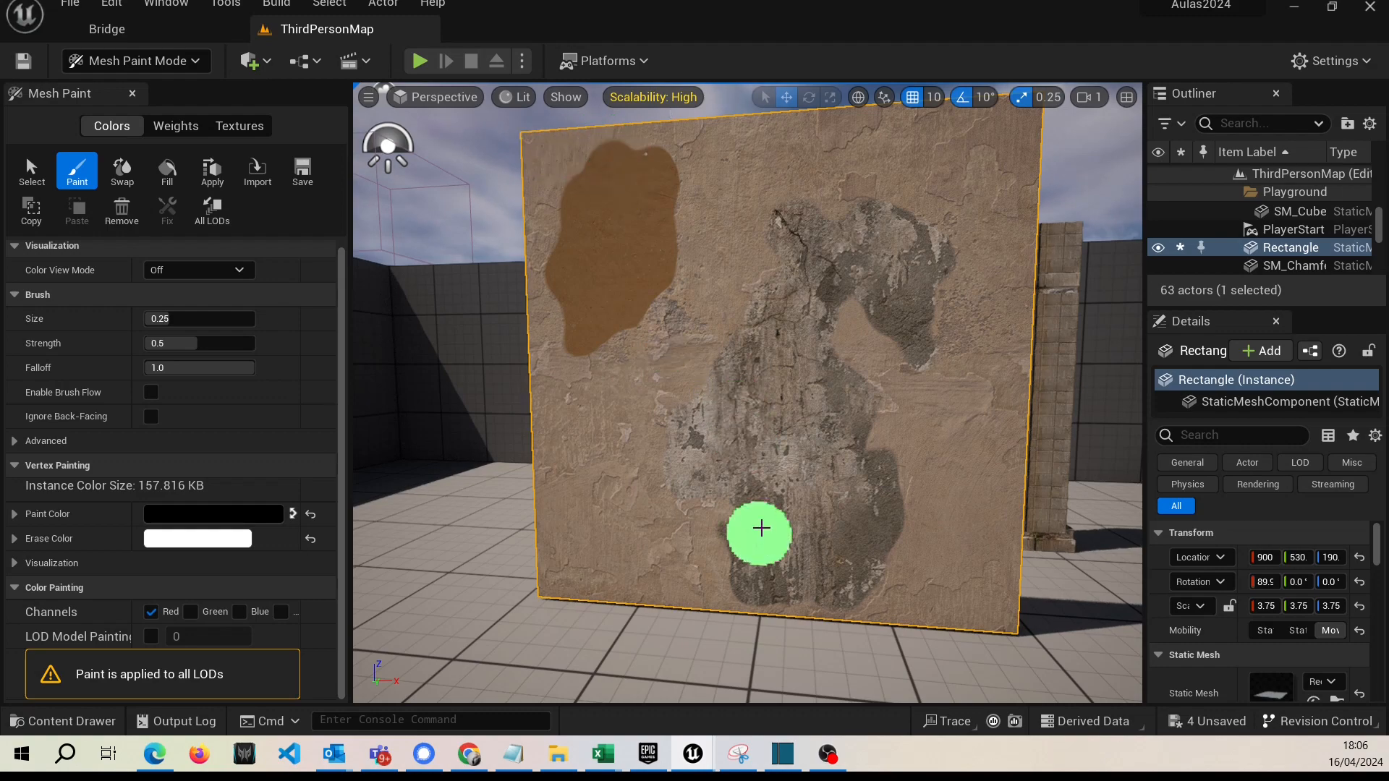
mouse_move(759, 531)
right_mouse_down()
mouse_move(673, 517)
mouse_move(704, 514)
right_mouse_up()
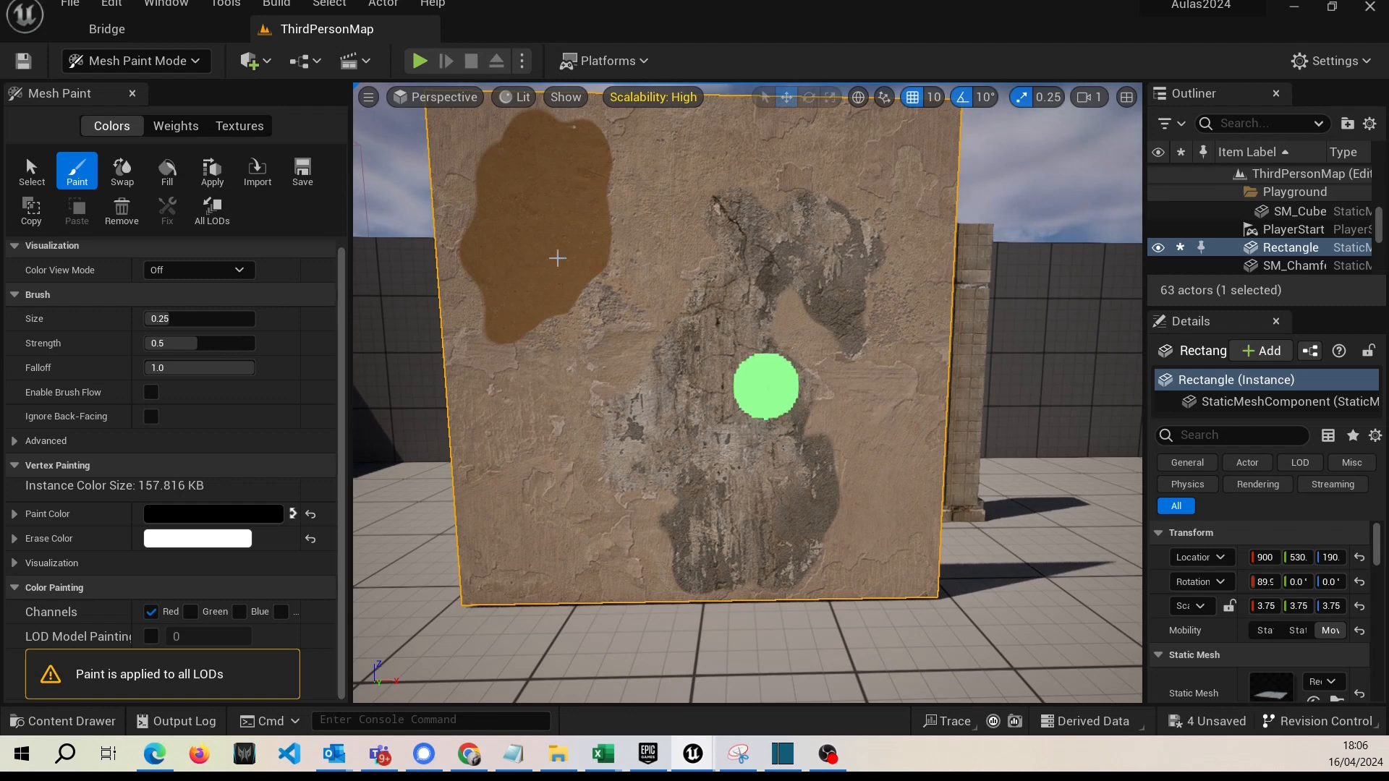
right_click_drag(725, 453, 726, 453)
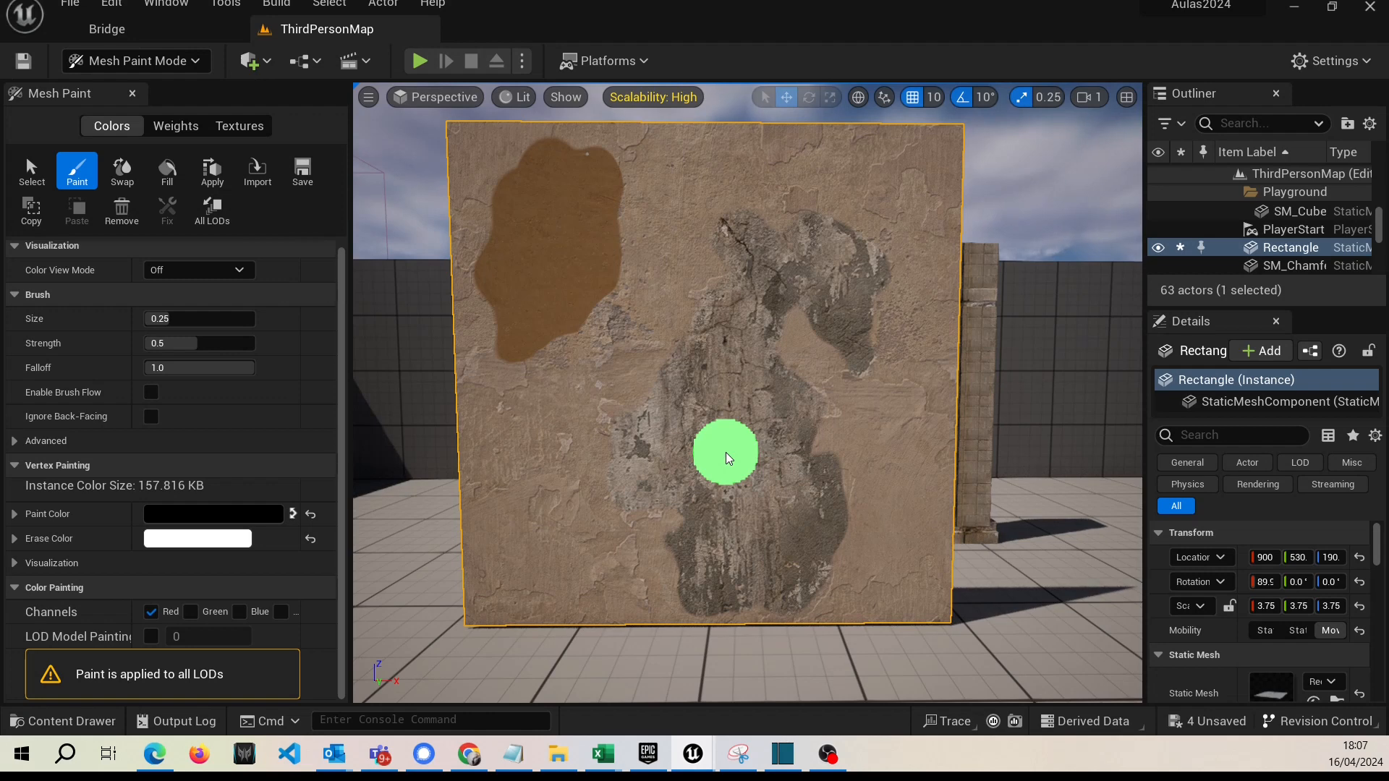